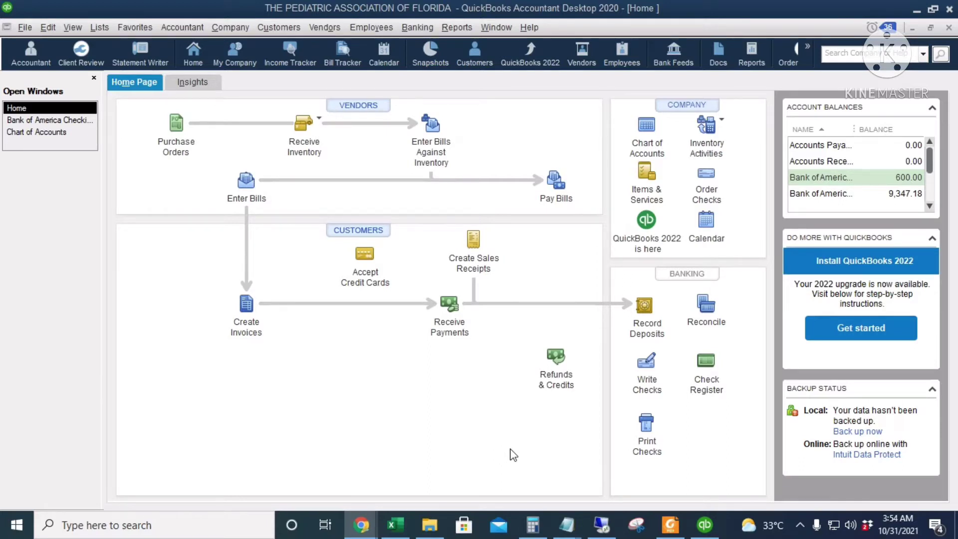
Review the July 2013 Bank of America statement in Foxit before reconciling
mouse_move(670, 525)
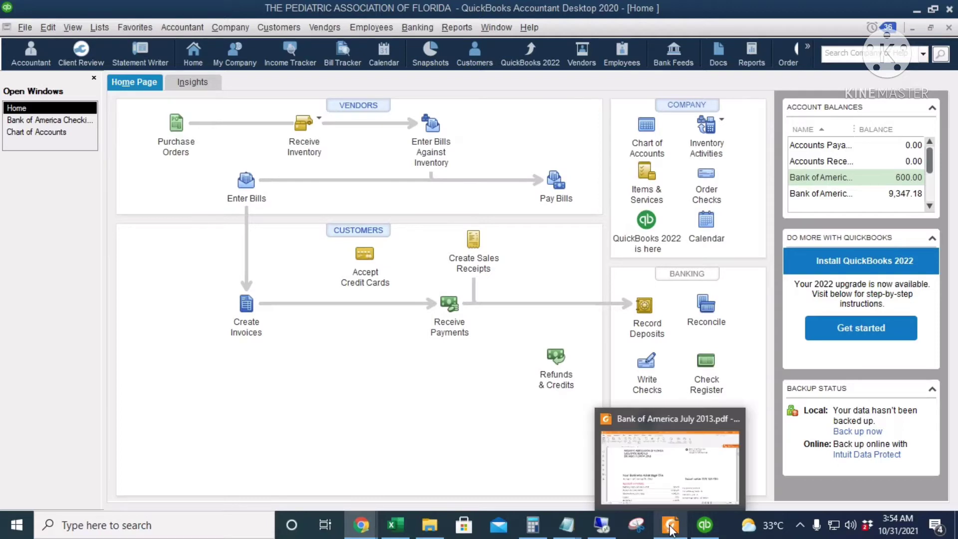
left_click(669, 484)
scroll(241, 276, "up", 3)
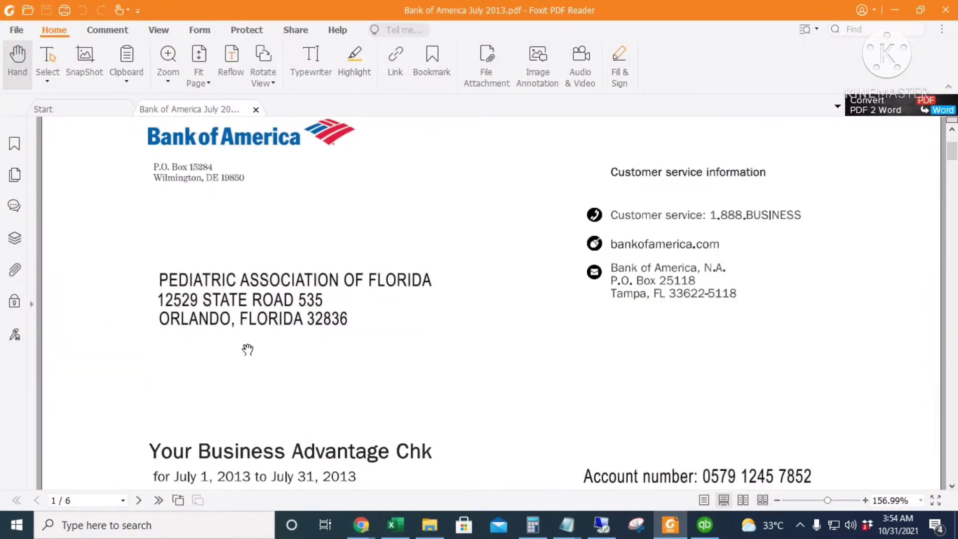
scroll(274, 343, "down", 3)
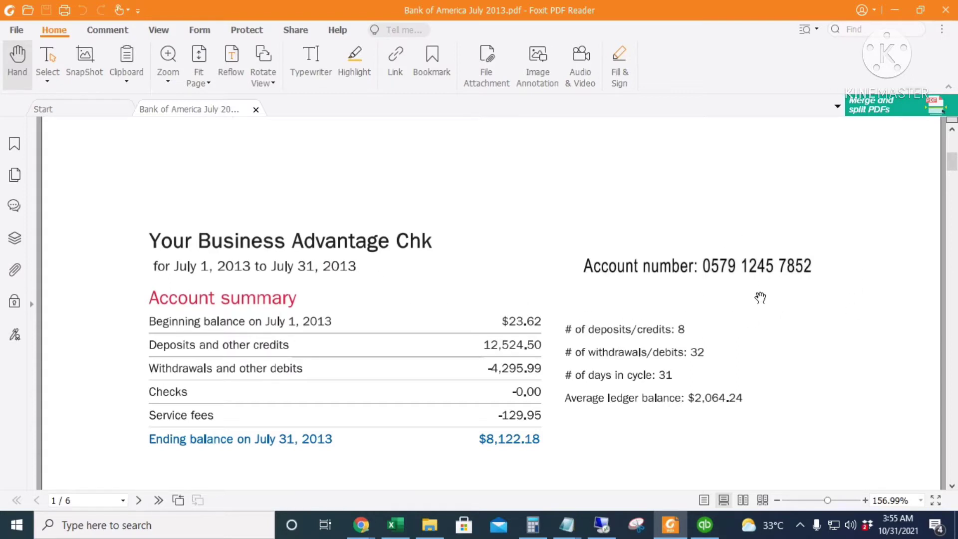
scroll(761, 298, "down", 3)
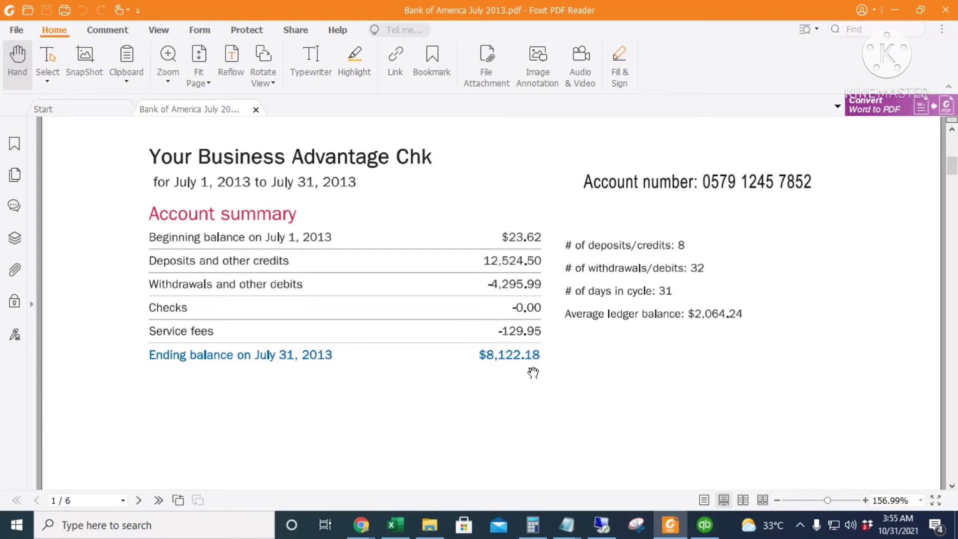
scroll(533, 372, "up", 1)
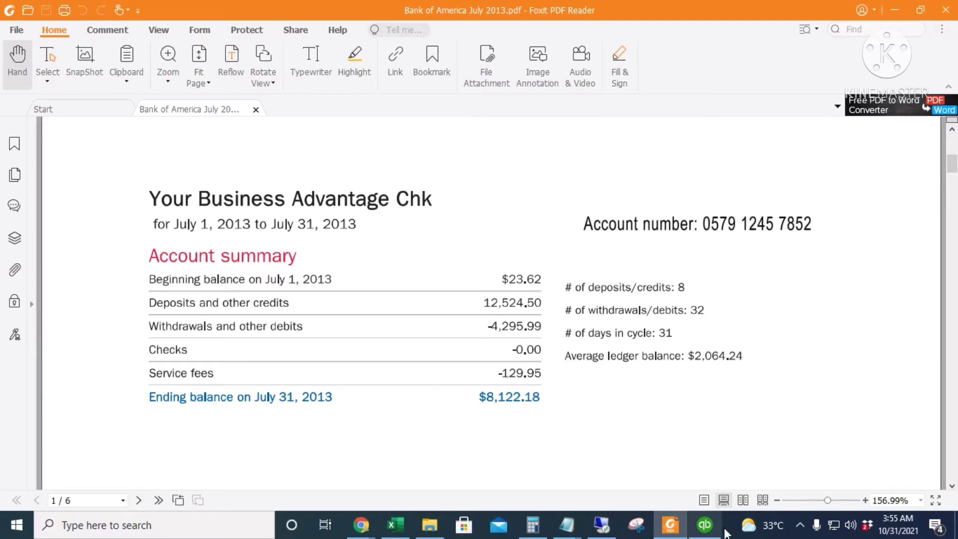
left_click(705, 525)
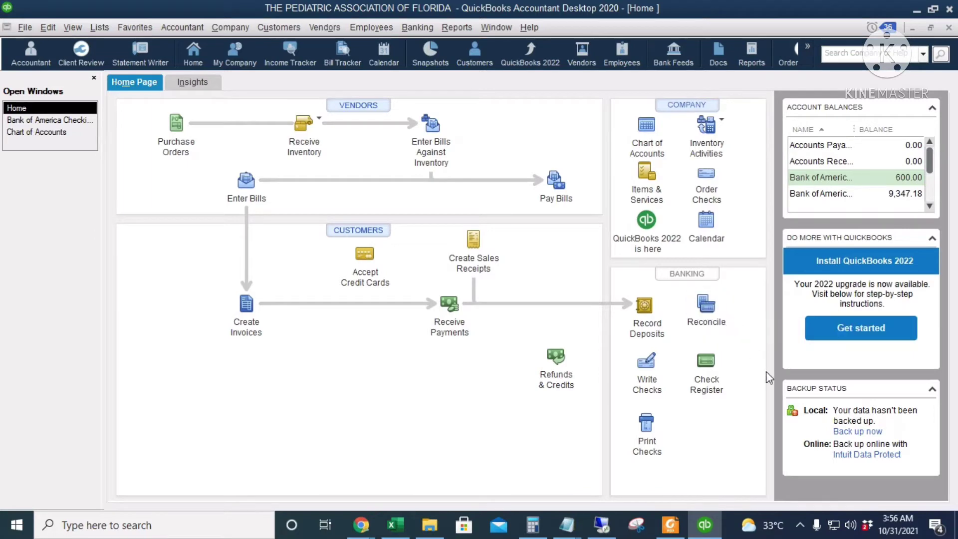
Start reconciling Bank of America Checking 7852 with statement date 07/31/2013
left_click(712, 312)
left_click(278, 120)
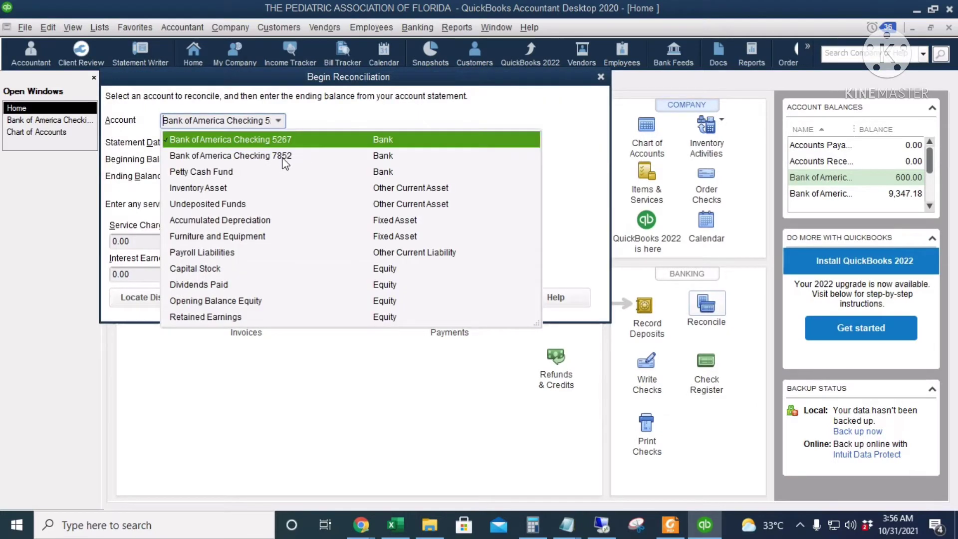
left_click(315, 158)
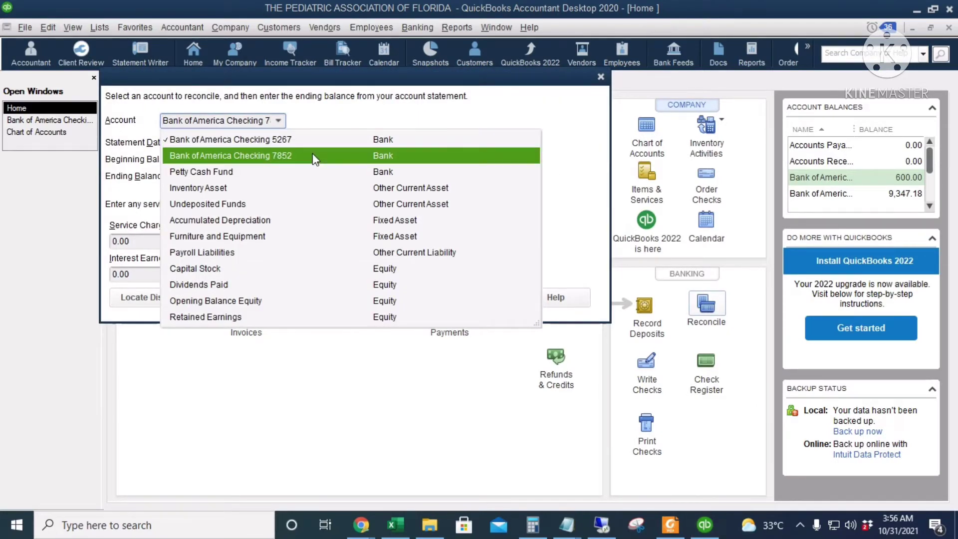
left_click(314, 158)
left_click(275, 117)
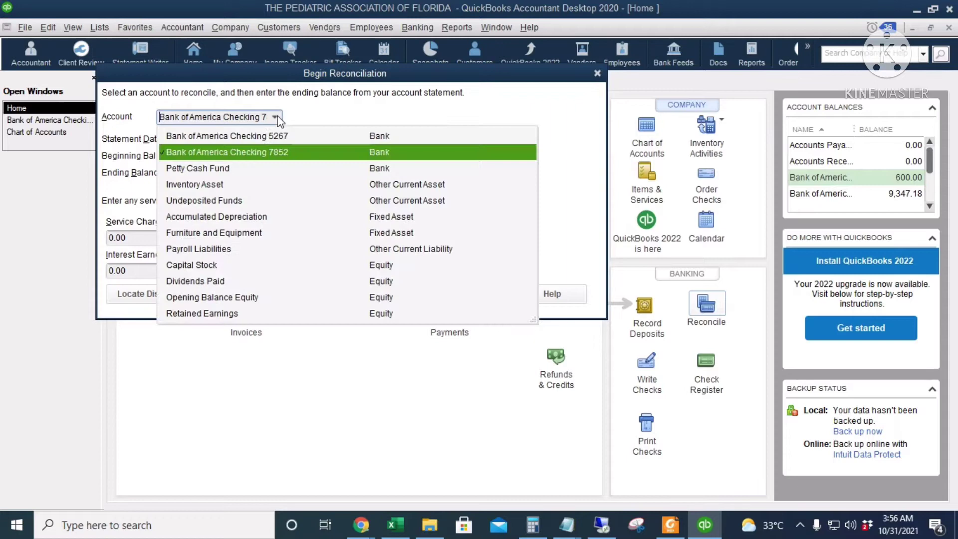
left_click(309, 159)
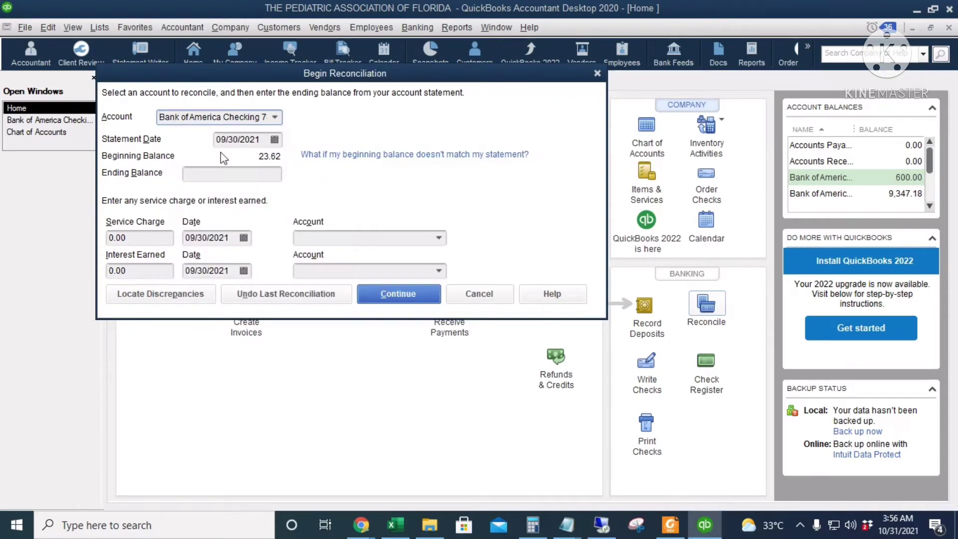
left_click(256, 141)
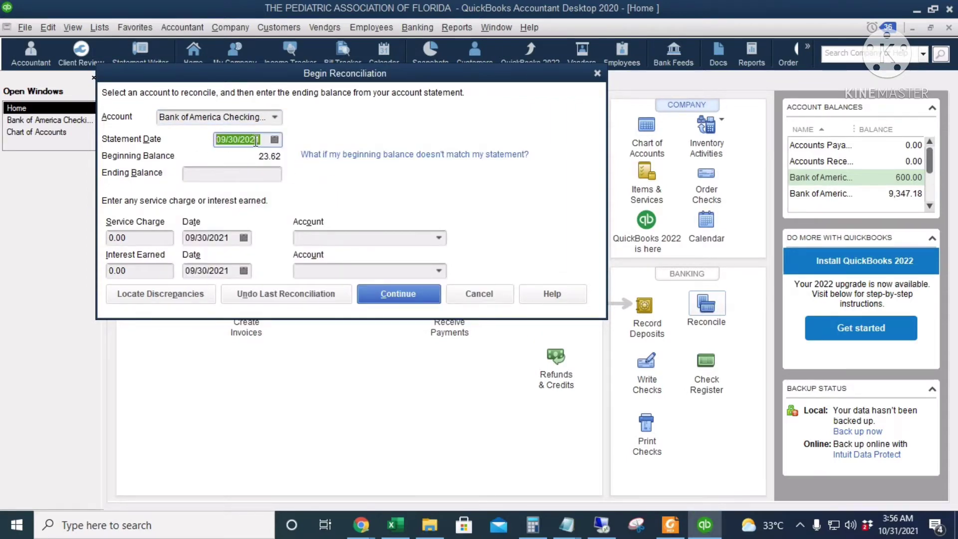
type("7")
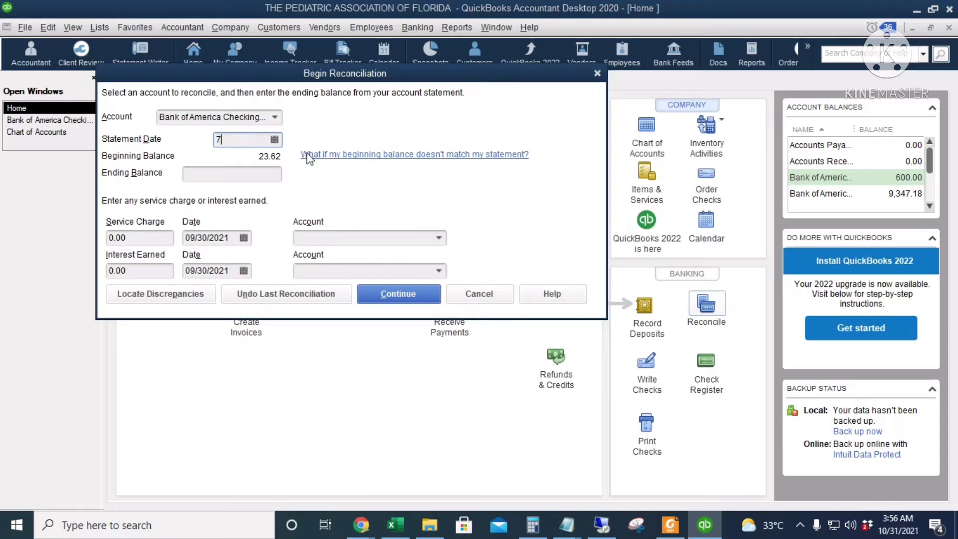
type(".31.2013")
key("Tab")
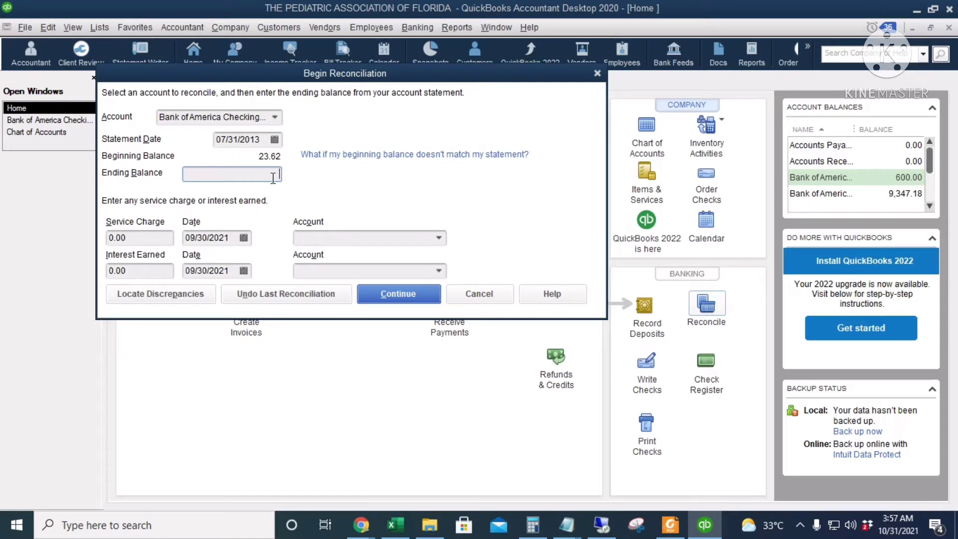
Enter the statement's 8,122.18 ending balance and continue to the Reconcile window
left_click(671, 524)
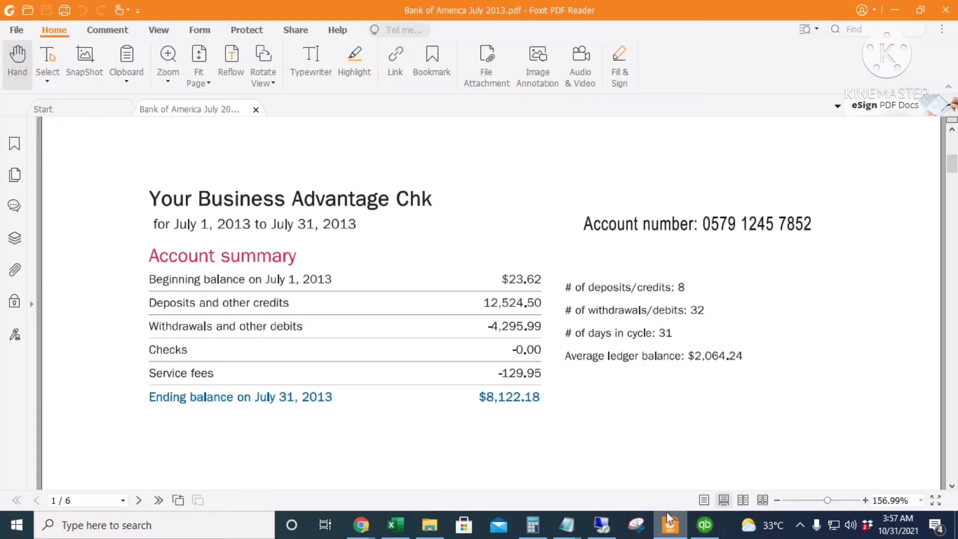
scroll(487, 352, "down", 3)
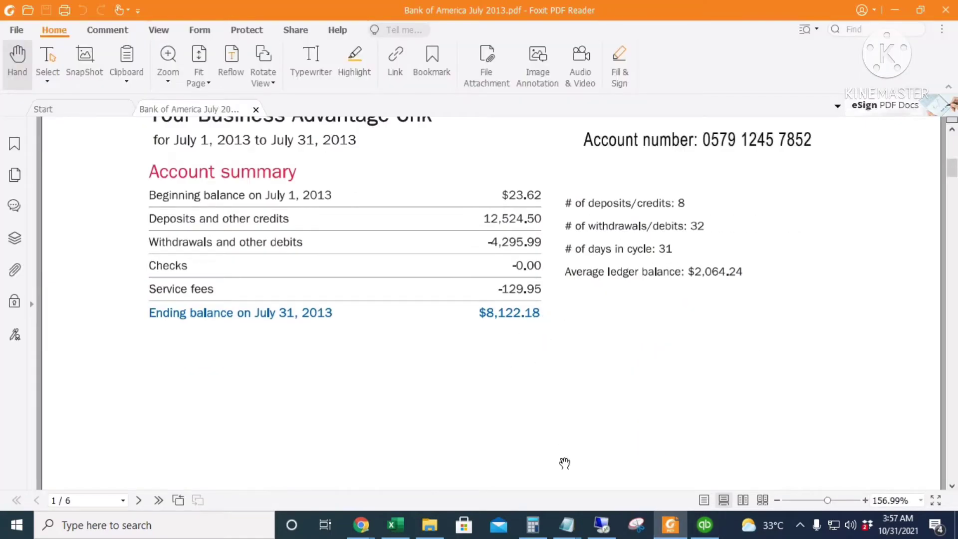
left_click(705, 524)
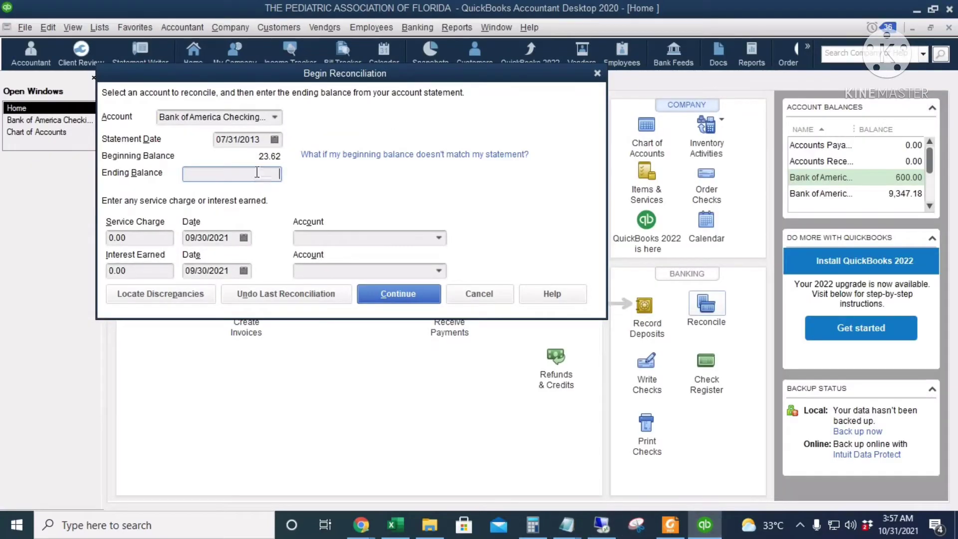
type("8122.18")
key("Tab")
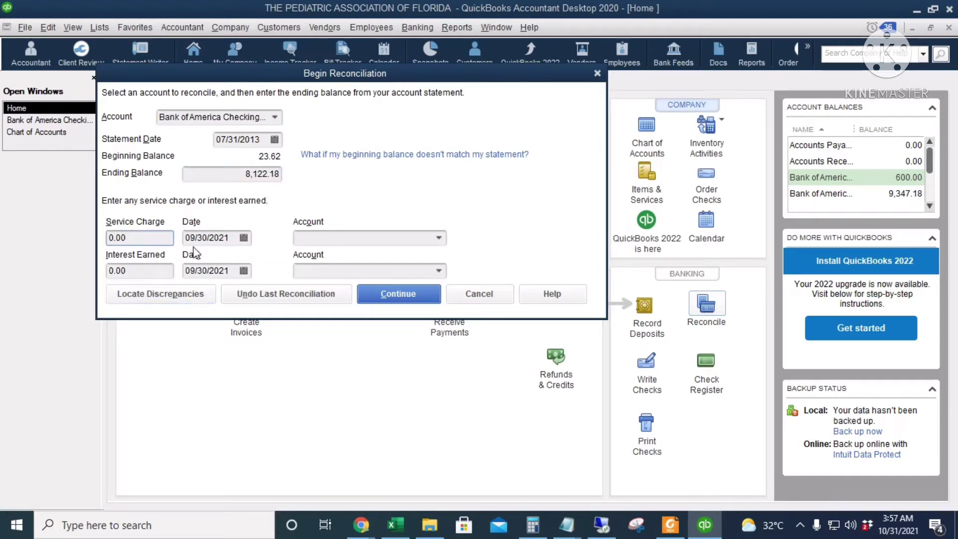
left_click(149, 271)
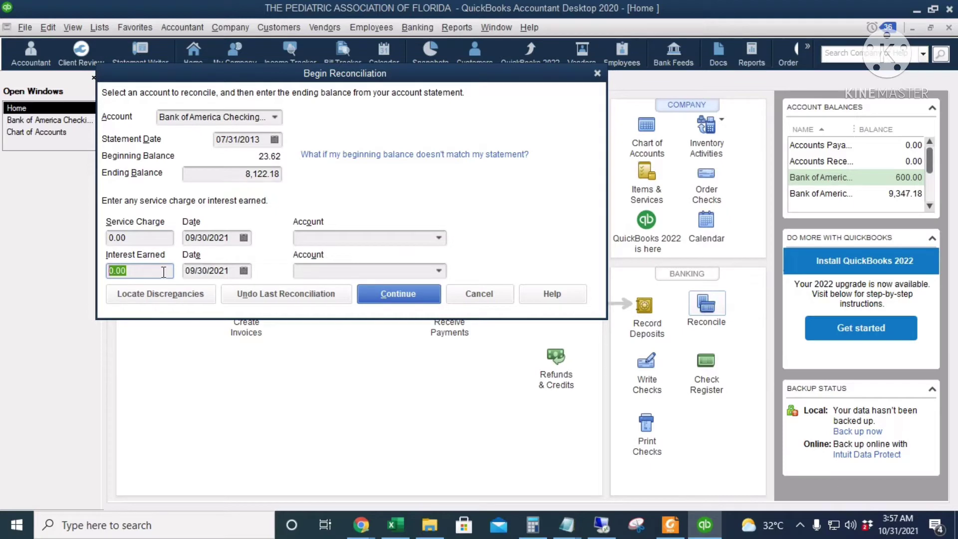
left_click(150, 237)
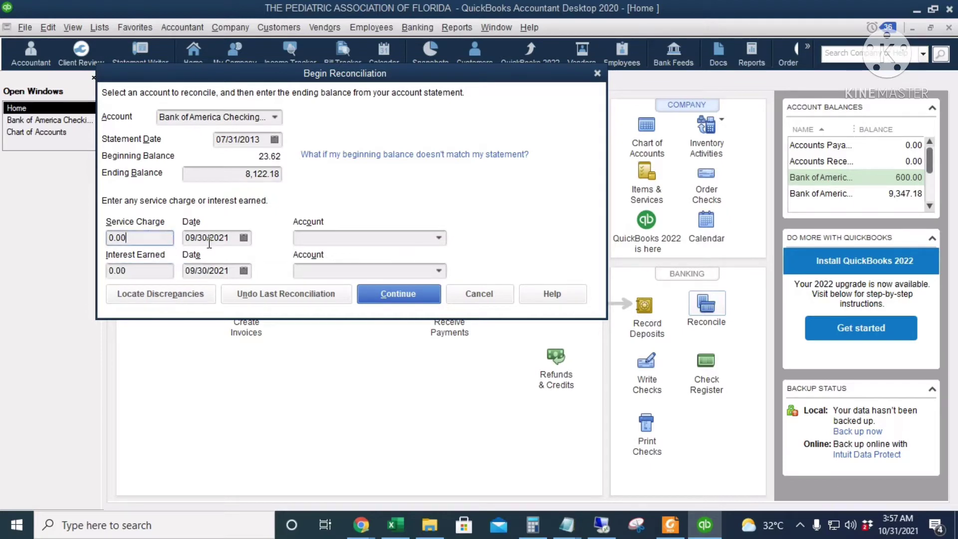
left_click(406, 296)
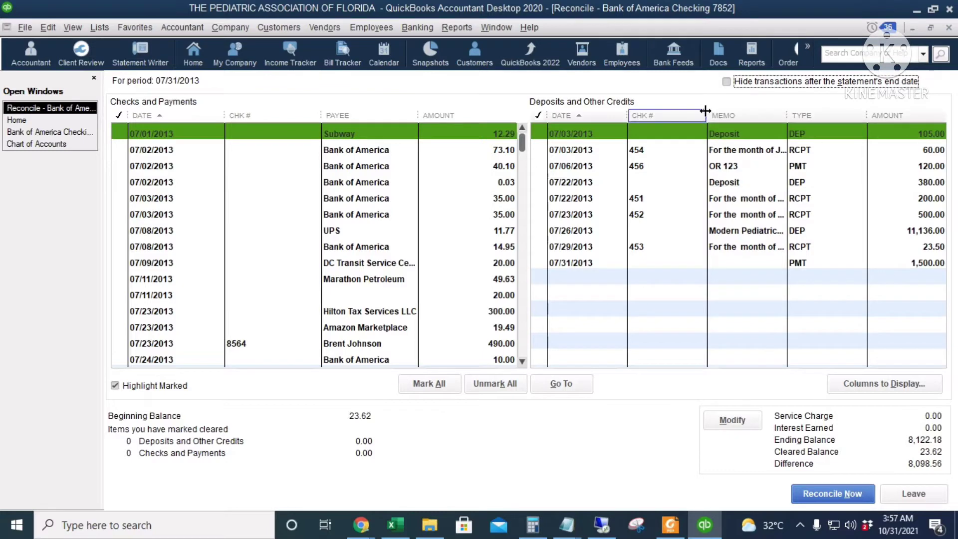
Narrow the CHK # columns in both lists to show full payees and memos
left_click_drag(707, 115, 677, 116)
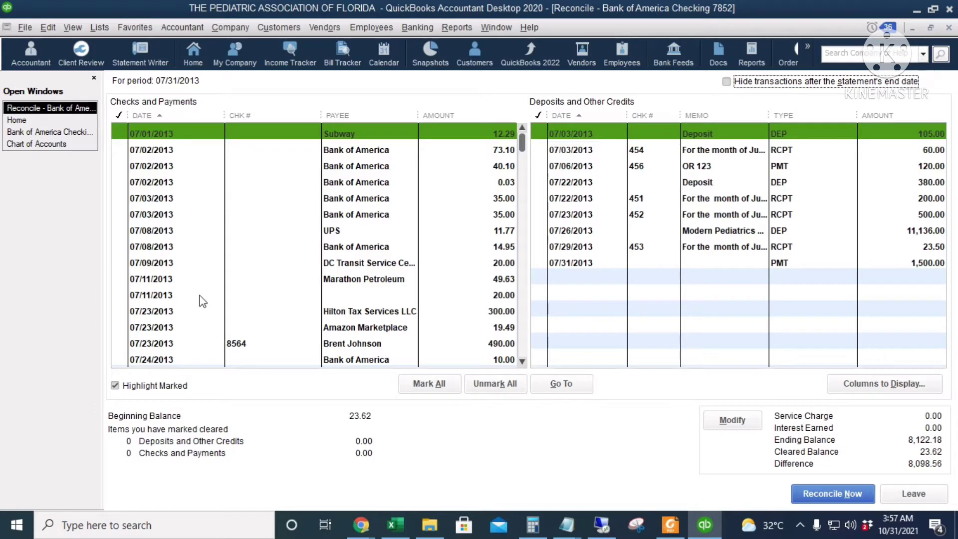
left_click_drag(315, 110, 291, 113)
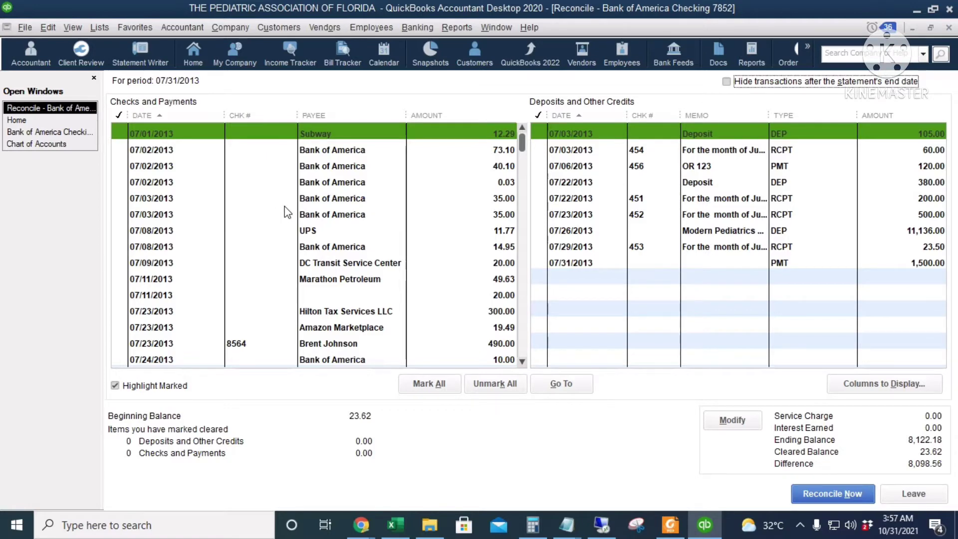
scroll(287, 273, "down", 1)
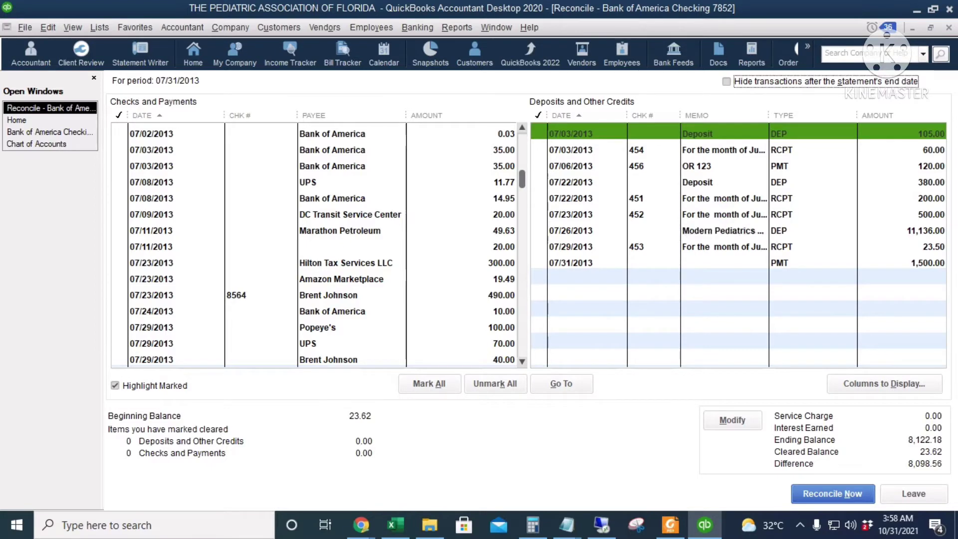
key("Tab")
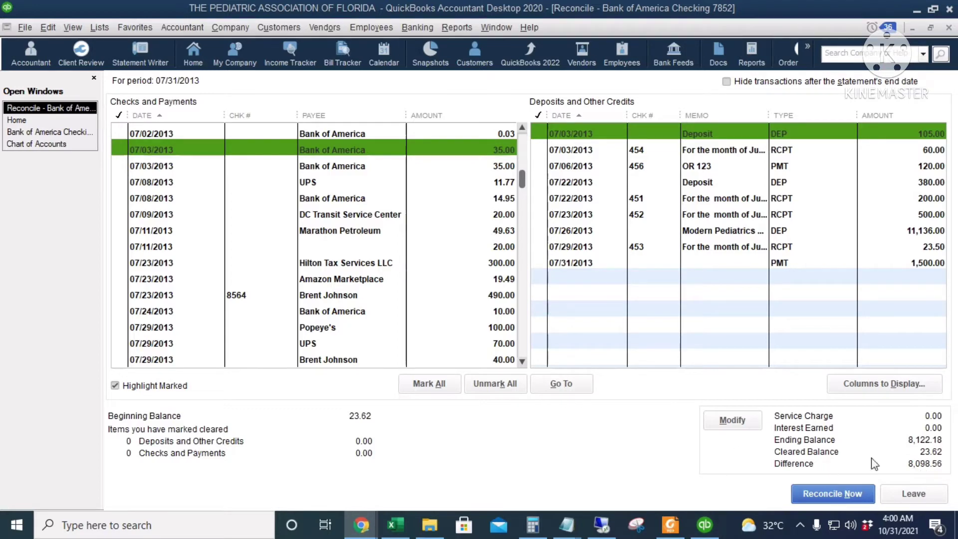
Match the statement's 07/03/13 deposit and mark the 60.00 deposit cleared
left_click(671, 525)
scroll(623, 332, "down", 5)
scroll(623, 332, "down", 6)
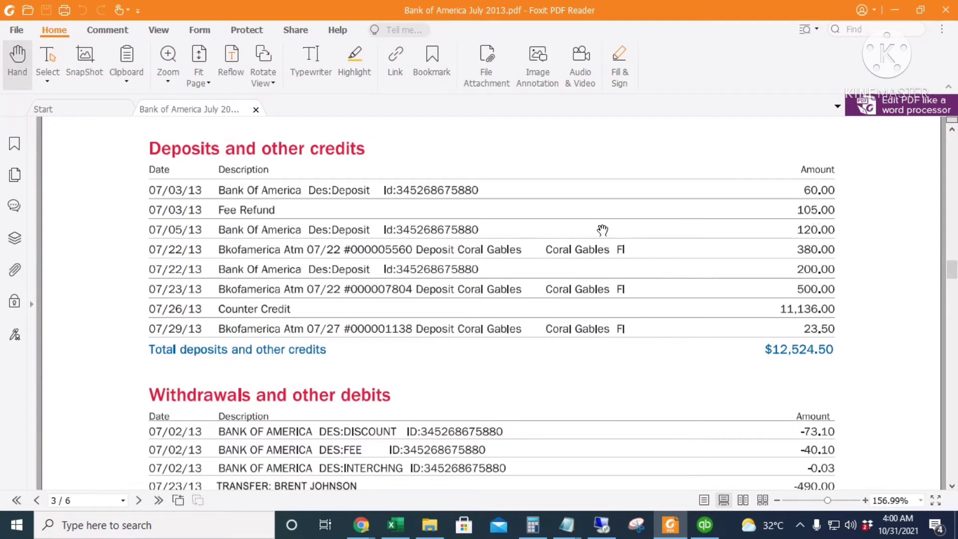
left_click(705, 529)
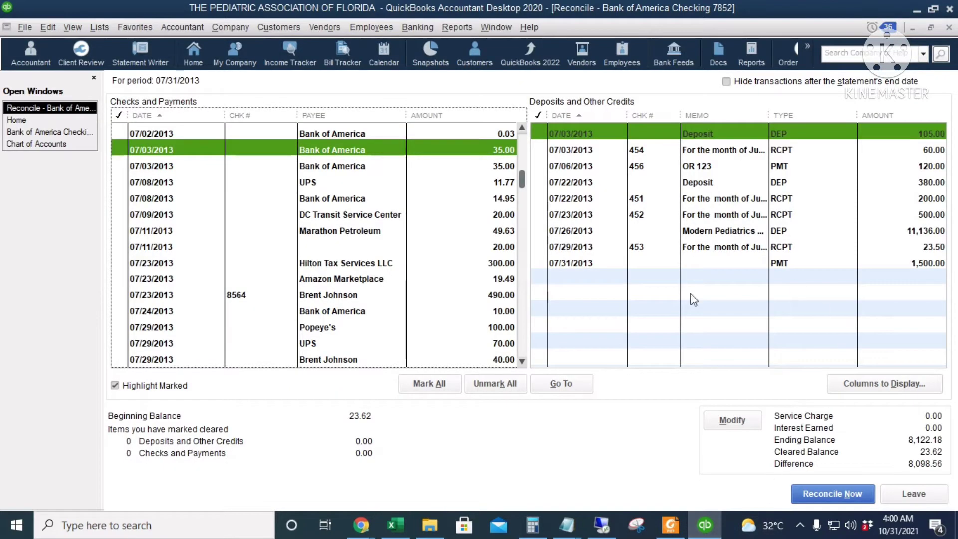
left_click(608, 155)
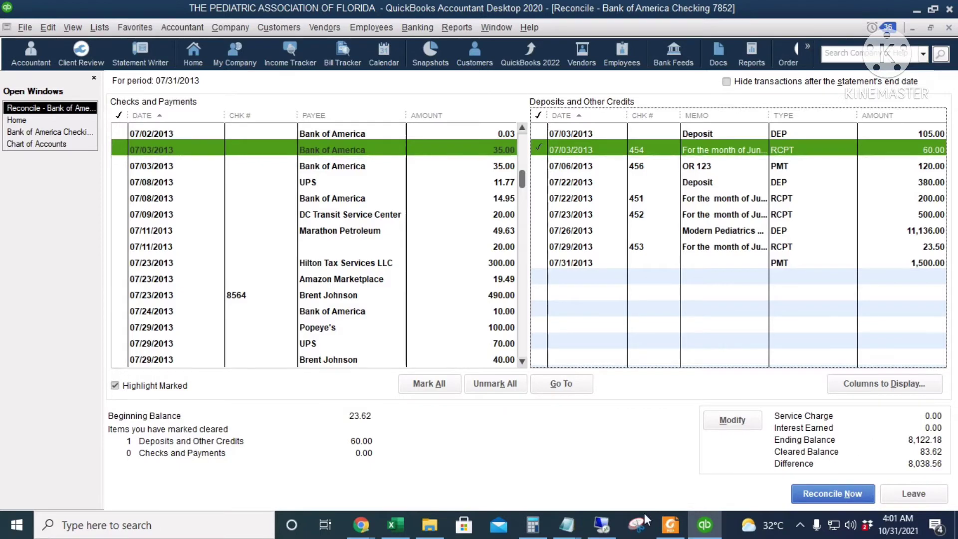
Clear the 105.00, 120.00, 380.00 and 200.00 deposits after matching them on the statement
left_click(671, 525)
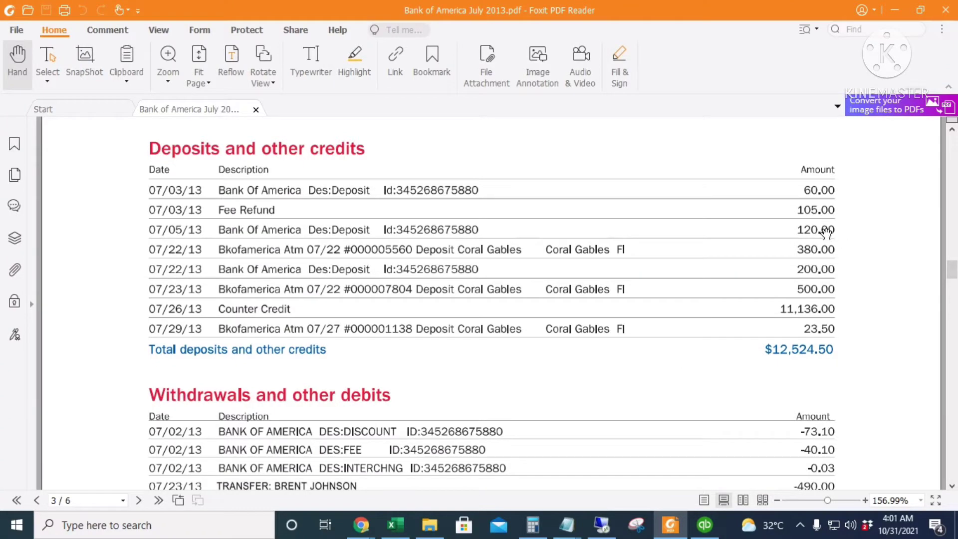
left_click(705, 525)
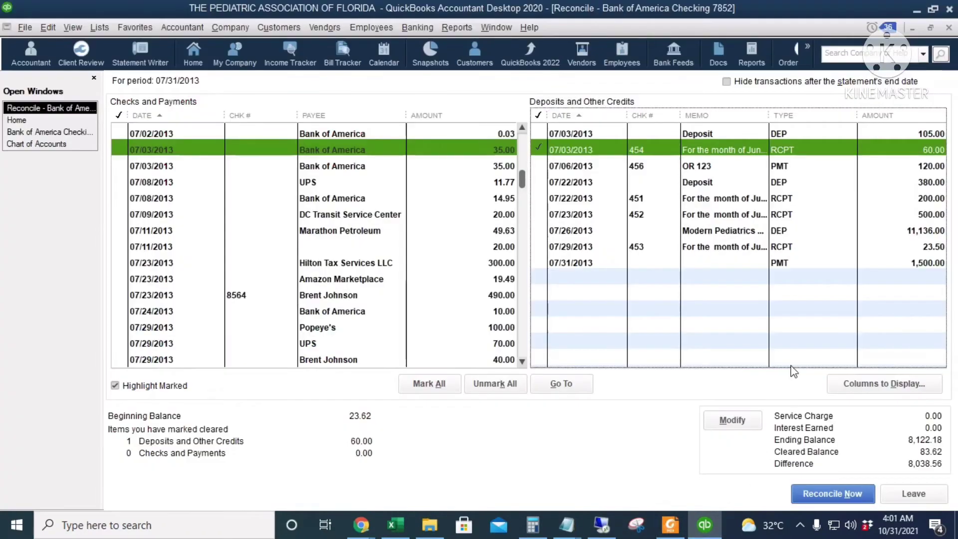
left_click(819, 137)
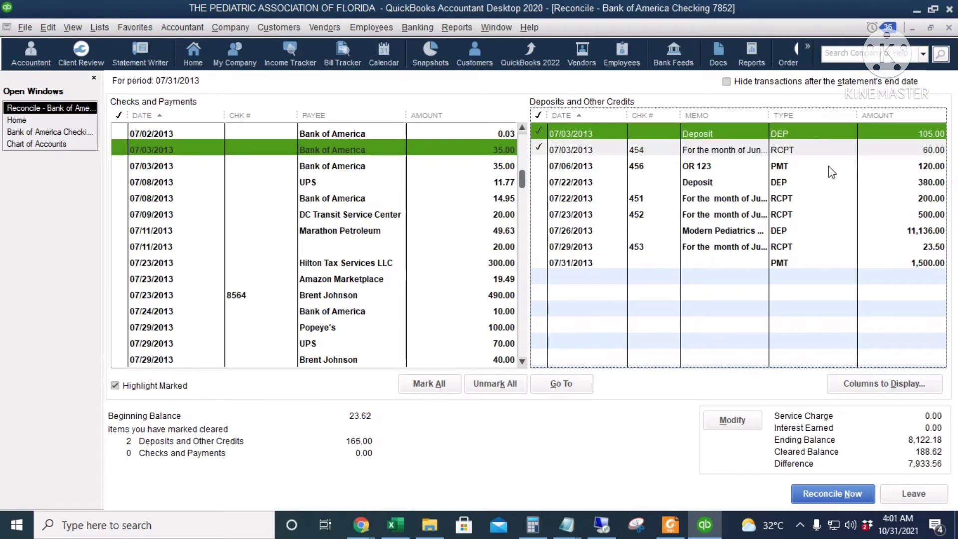
left_click(829, 167)
key("alt+Tab")
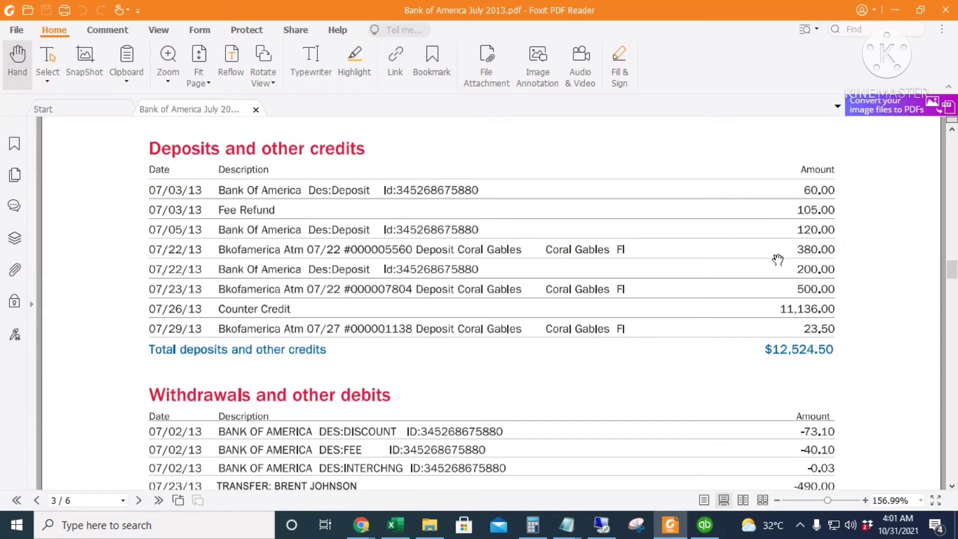
key("alt+Tab")
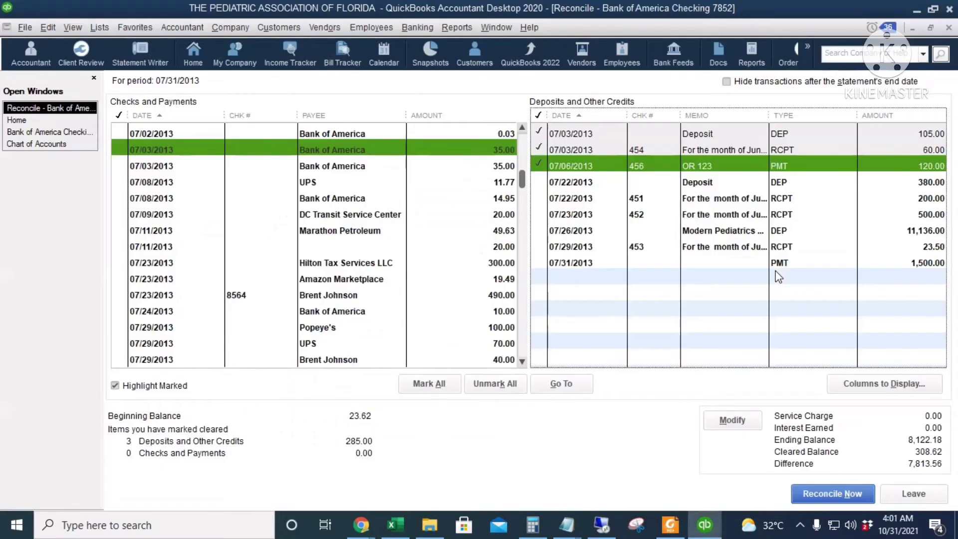
left_click(722, 183)
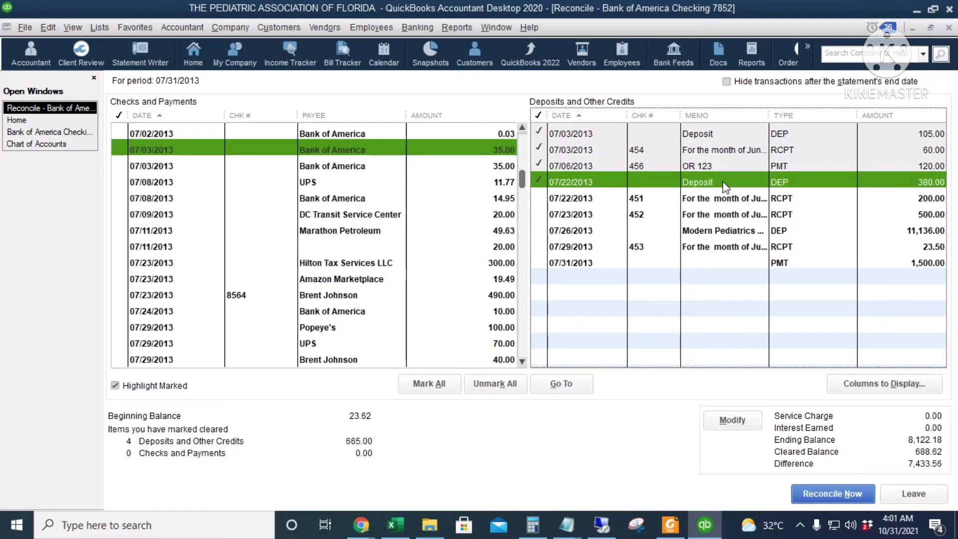
left_click(735, 198)
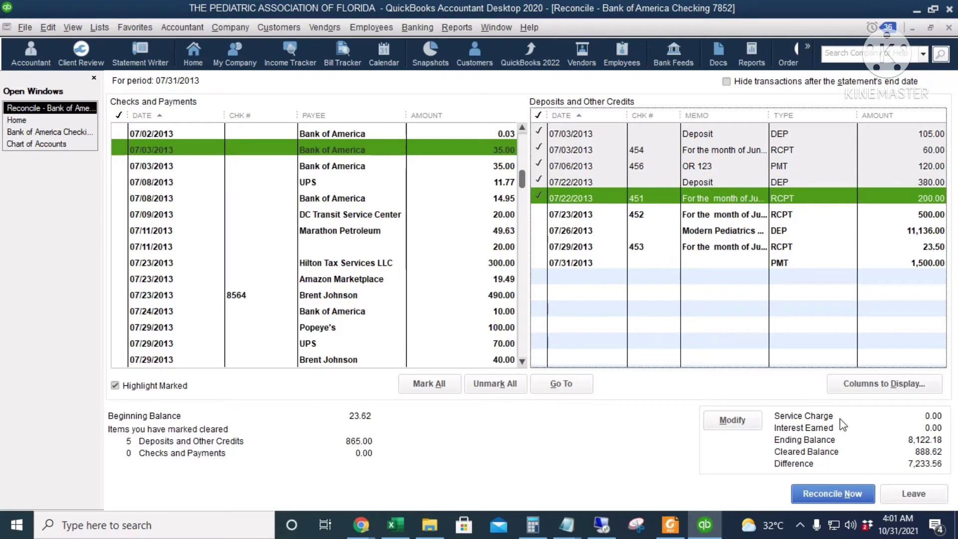
Clear the 500.00, 11,136.00 and 23.50 deposits, then review the statement's withdrawals
key("alt+Tab")
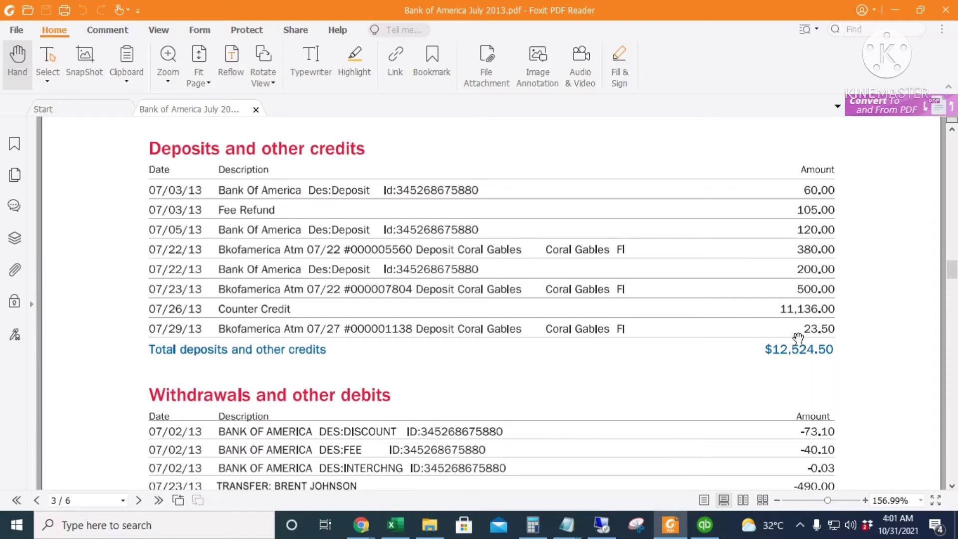
key("alt+Tab")
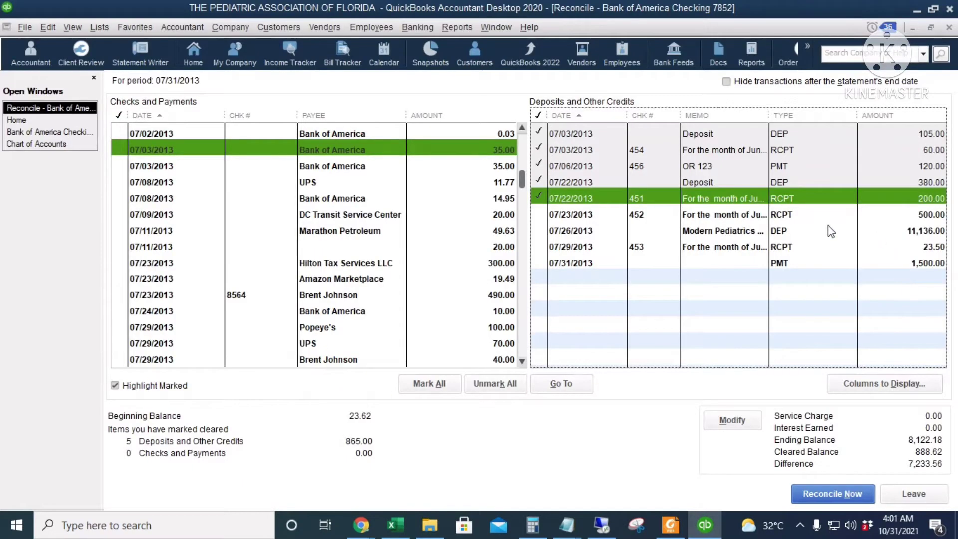
left_click(828, 218)
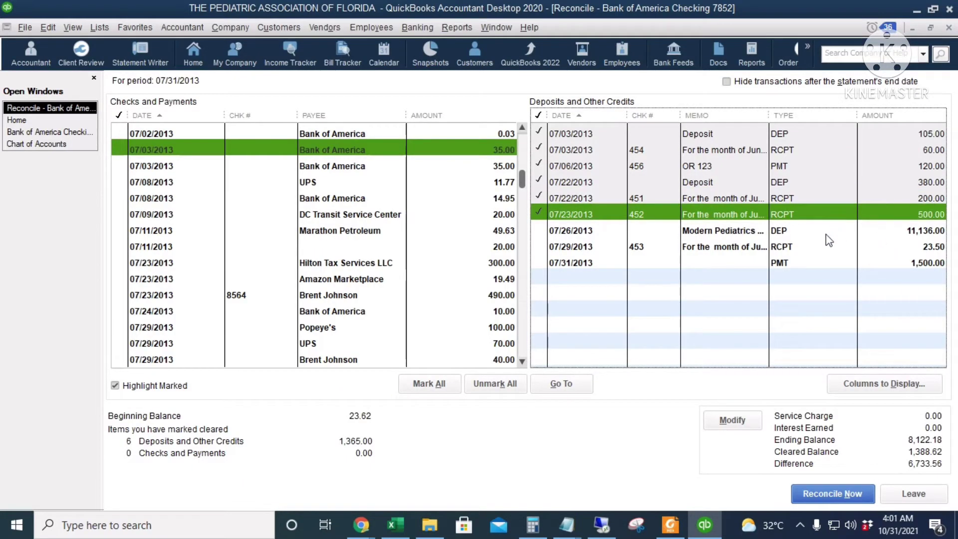
left_click(826, 235)
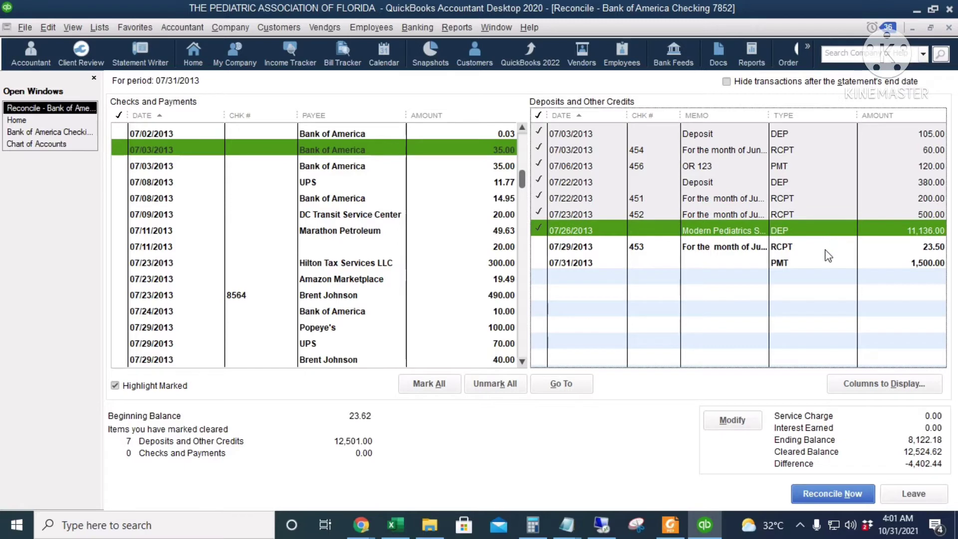
left_click(827, 250)
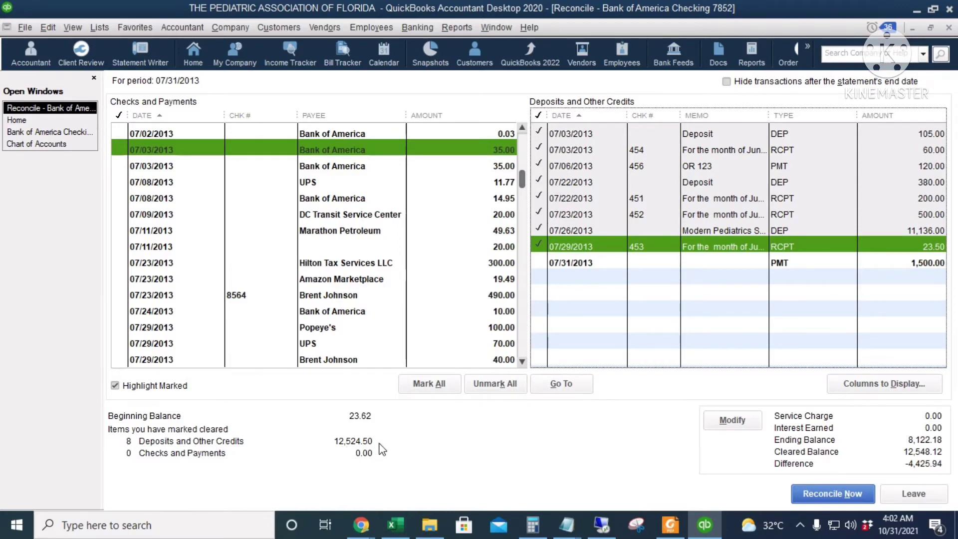
key("alt+Tab")
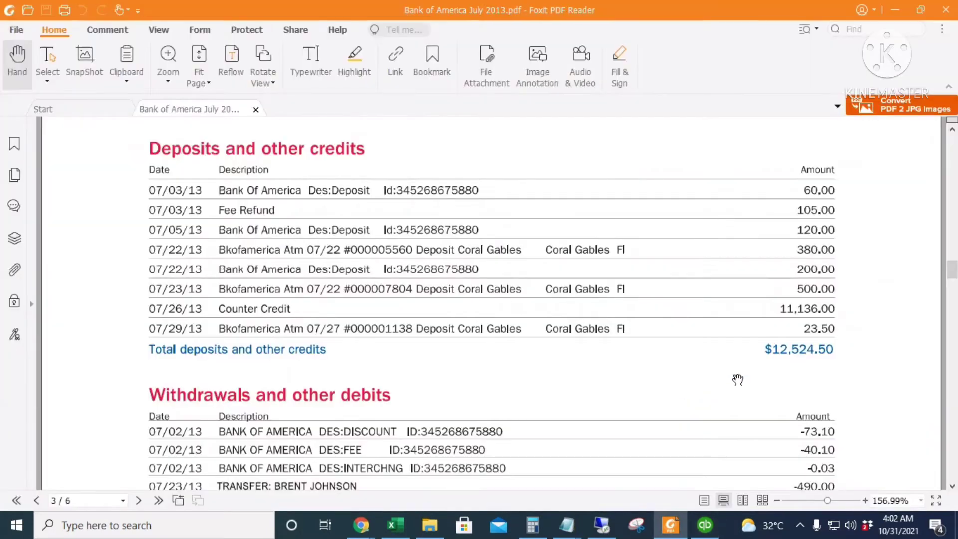
scroll(744, 375, "down", 1)
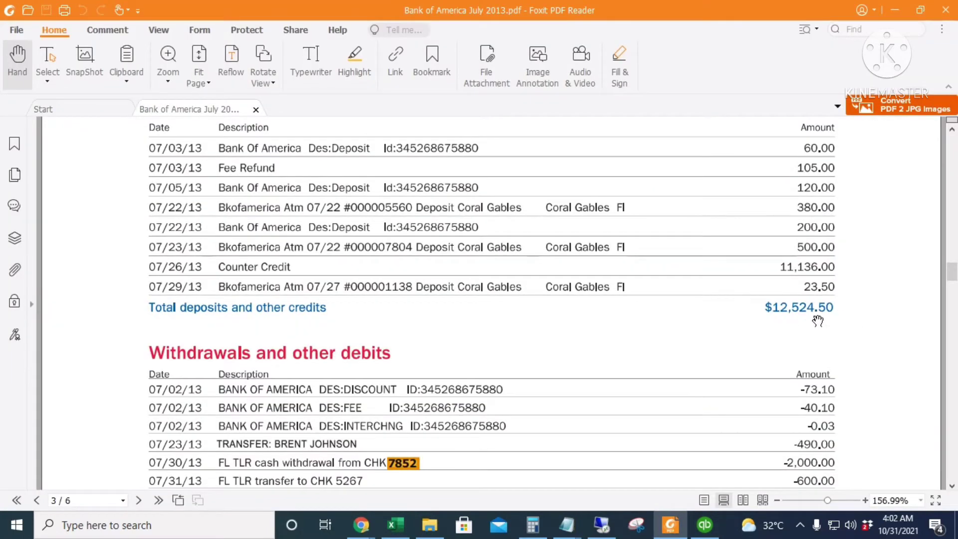
scroll(896, 333, "up", 1)
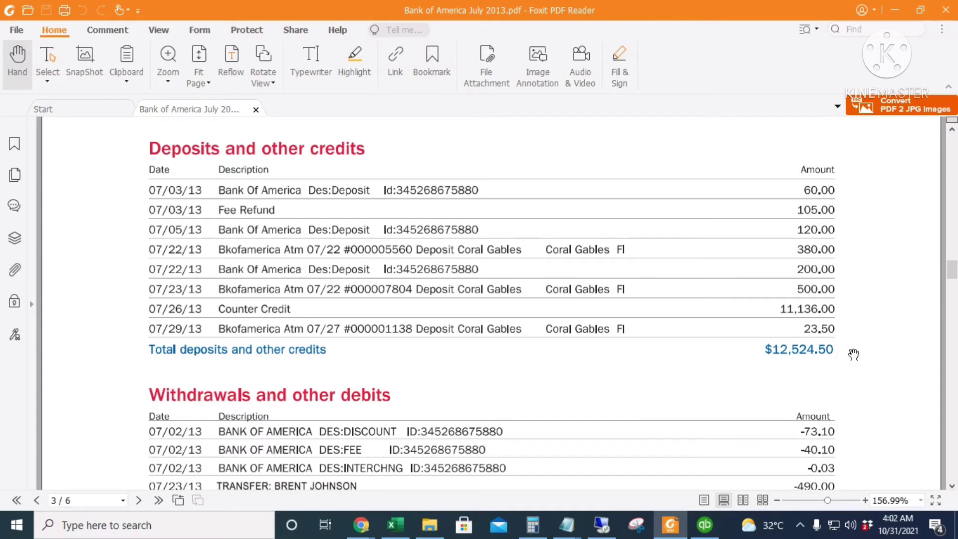
scroll(855, 354, "down", 4)
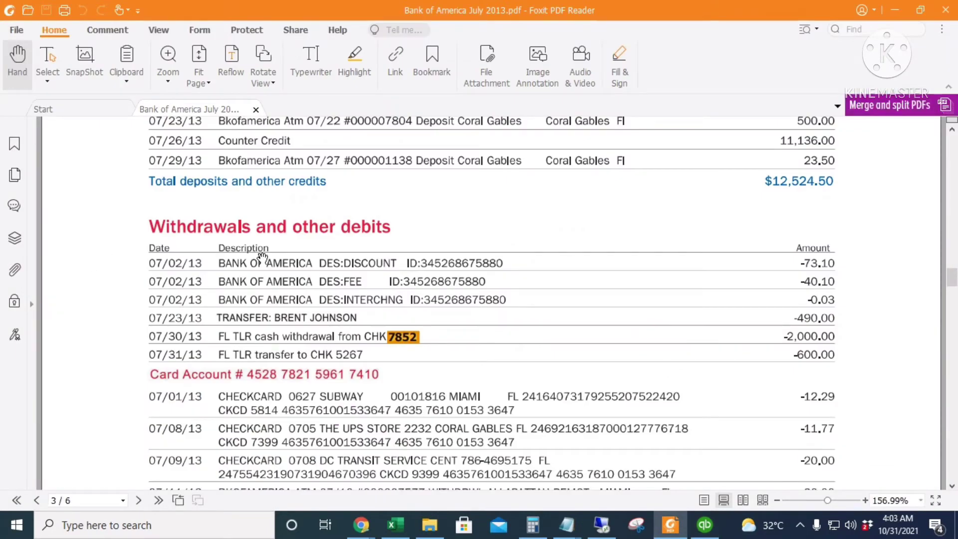
Clear the 07/02/2013 73.10 charge and the 07/23/2013 490.00 transfer
key("alt+Tab")
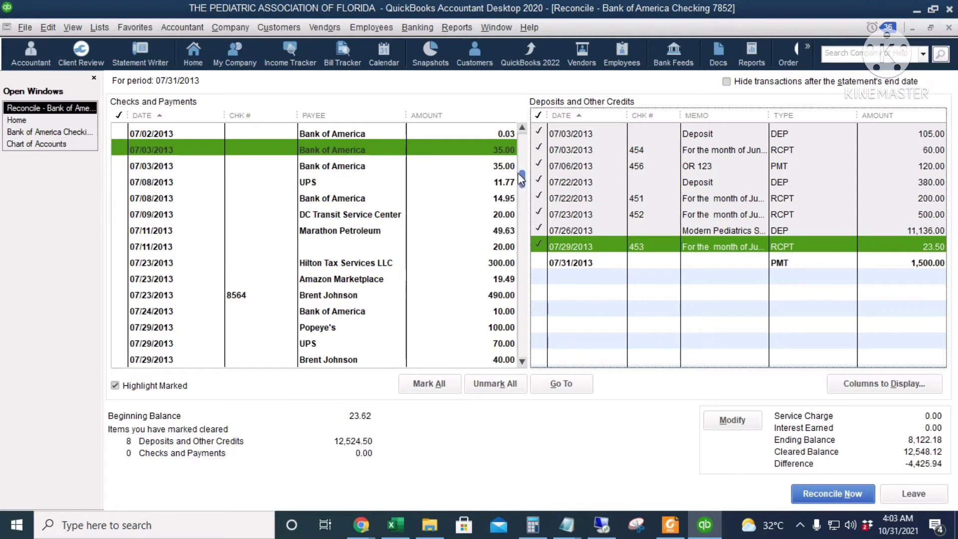
left_click_drag(522, 177, 523, 149)
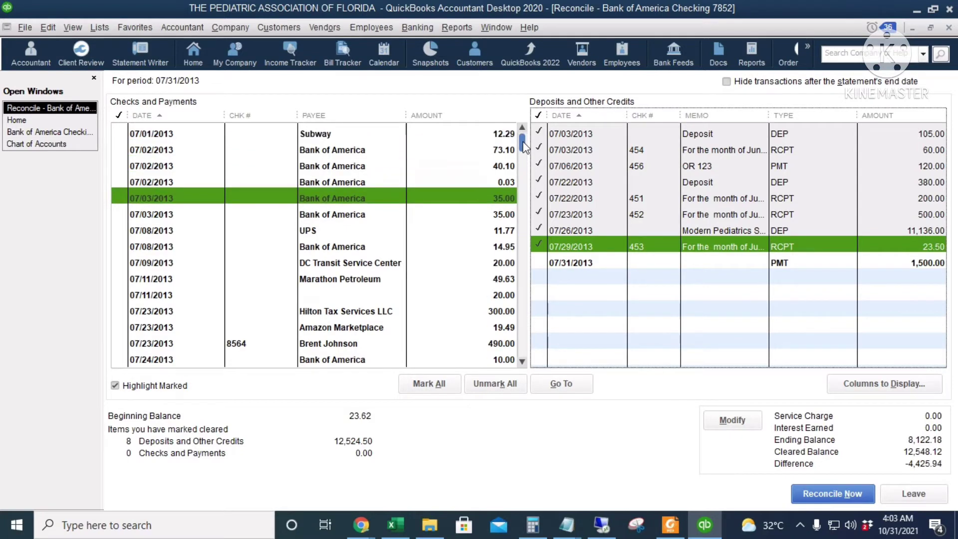
left_click(289, 154)
key("alt+Tab")
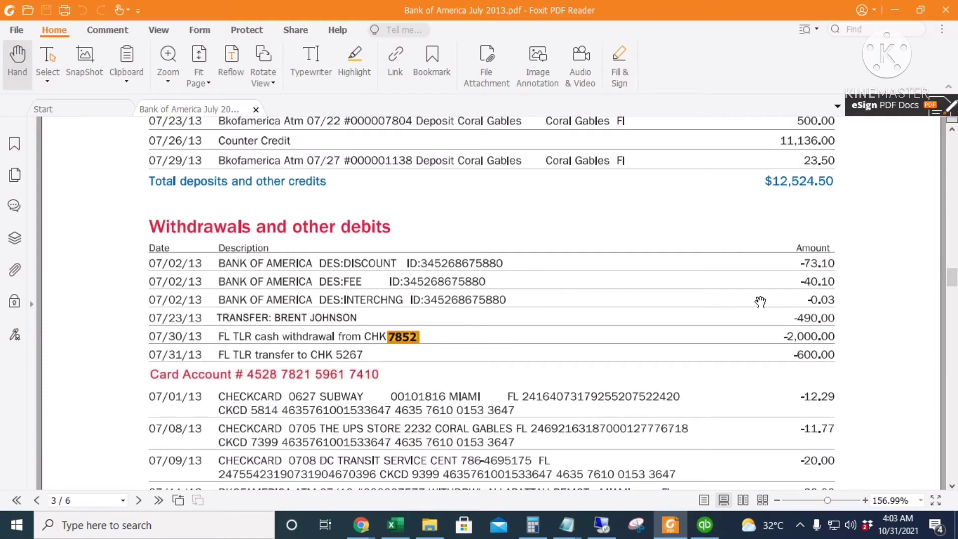
key("alt+Tab")
key("alt+Tab")
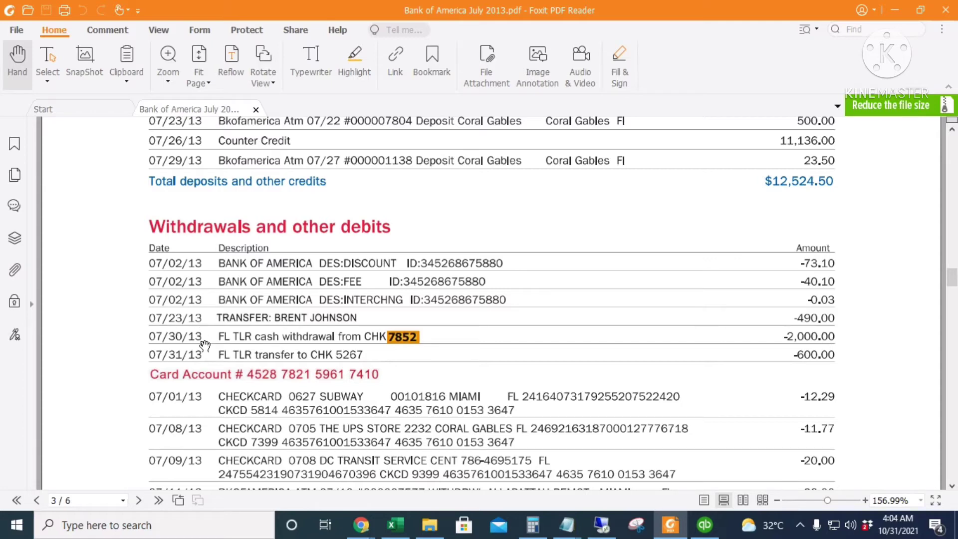
key("alt+Tab")
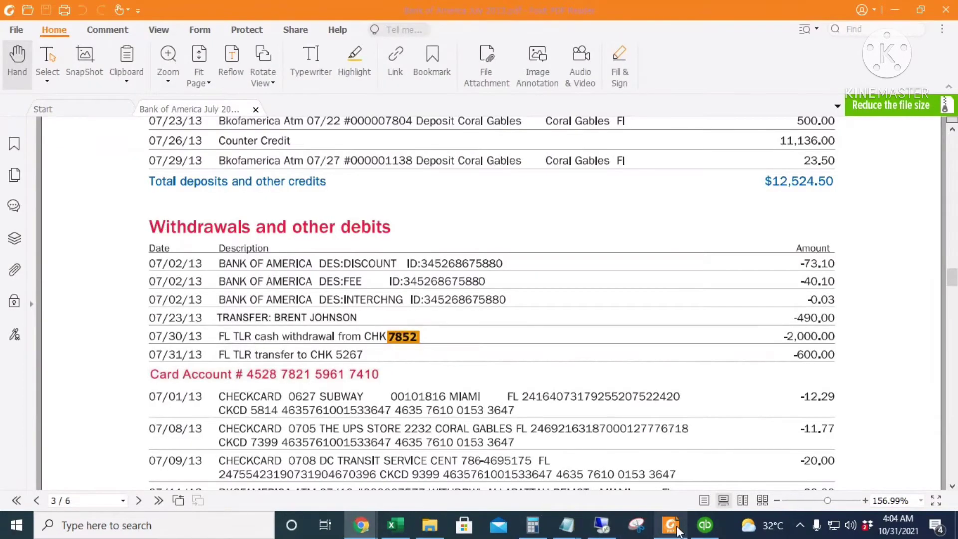
left_click(705, 525)
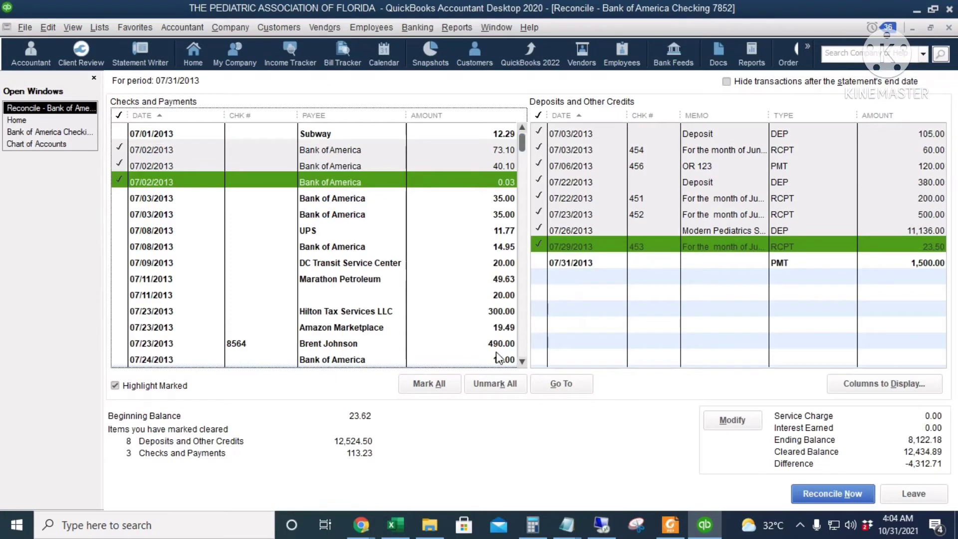
left_click(404, 345)
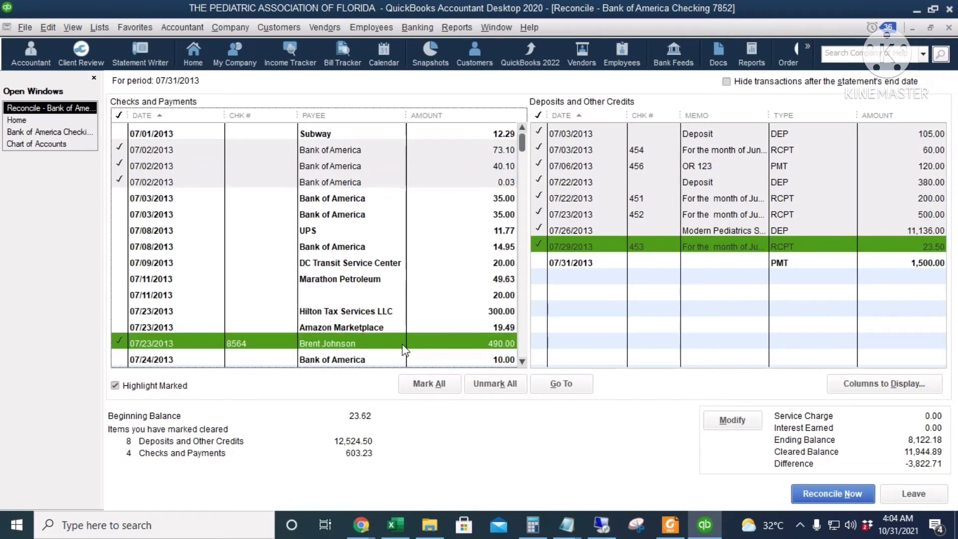
Clear the KJ Prints 2,000.00 check and the 07/31/2013 600.00 payment
scroll(402, 344, "down", 10)
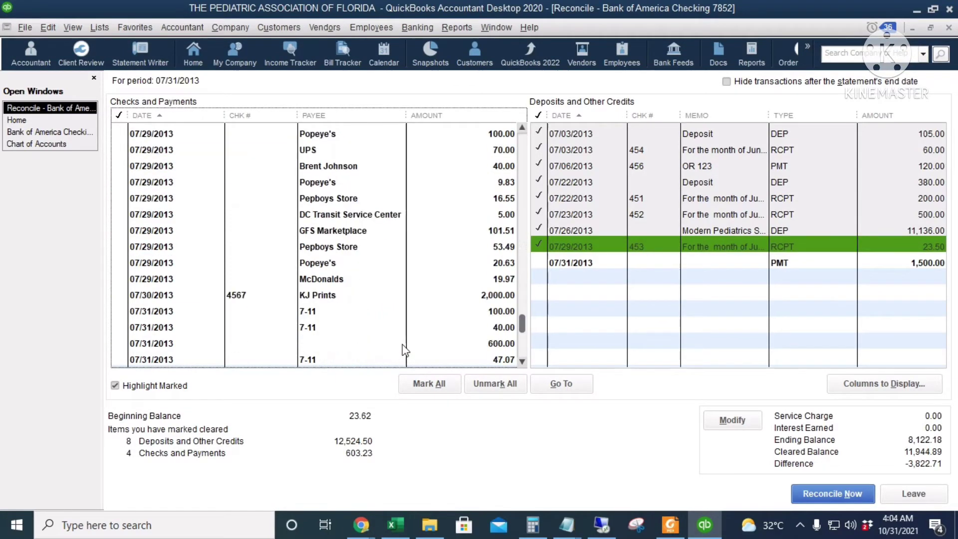
left_click(322, 296)
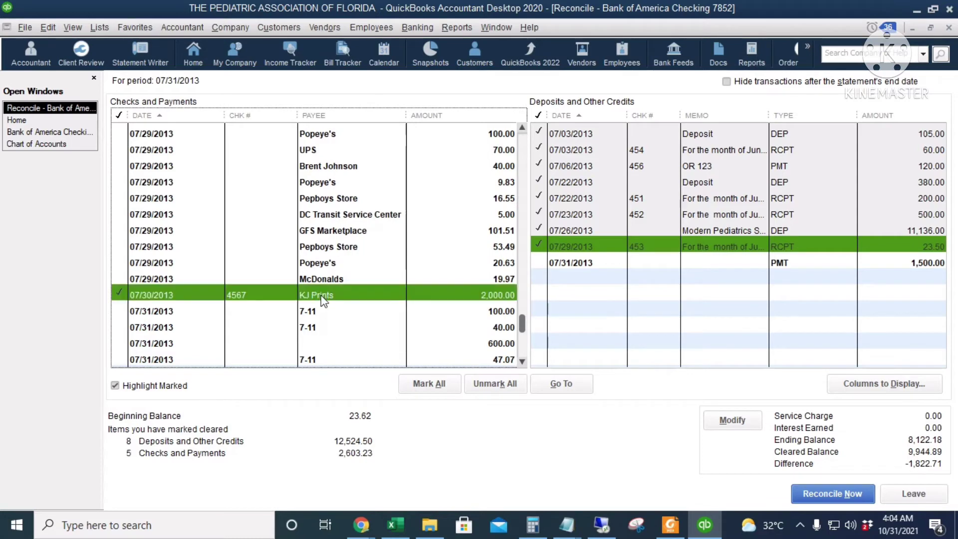
left_click(670, 529)
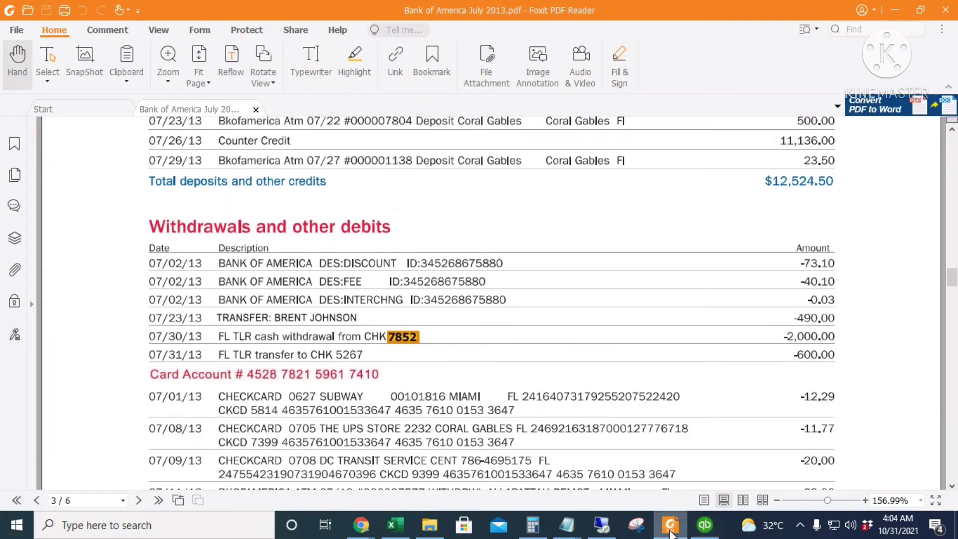
scroll(582, 353, "down", 1)
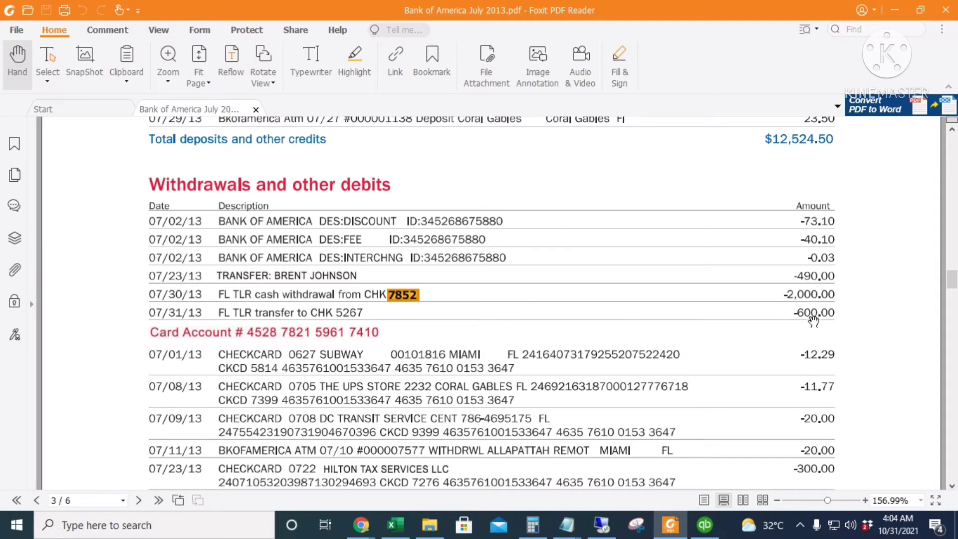
left_click(705, 525)
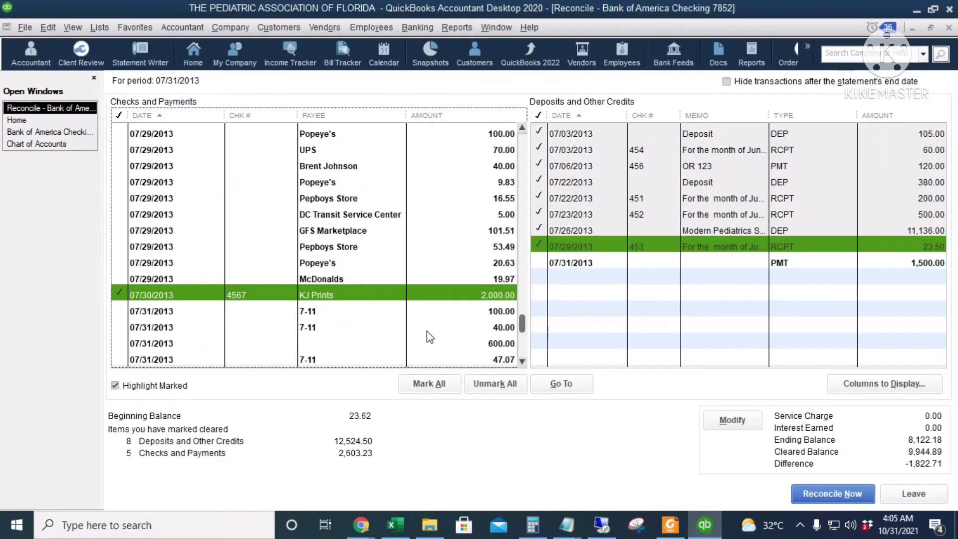
left_click(470, 341)
key("alt+Tab")
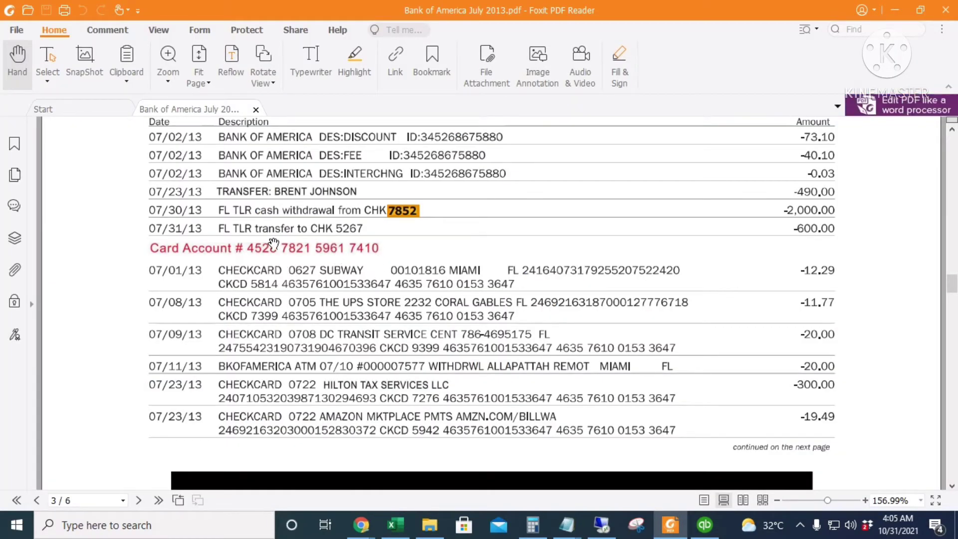
Clear the Subway 12.29, UPS 11.77, DC Transit and 07/11 20.00 payments
scroll(316, 271, "down", 1)
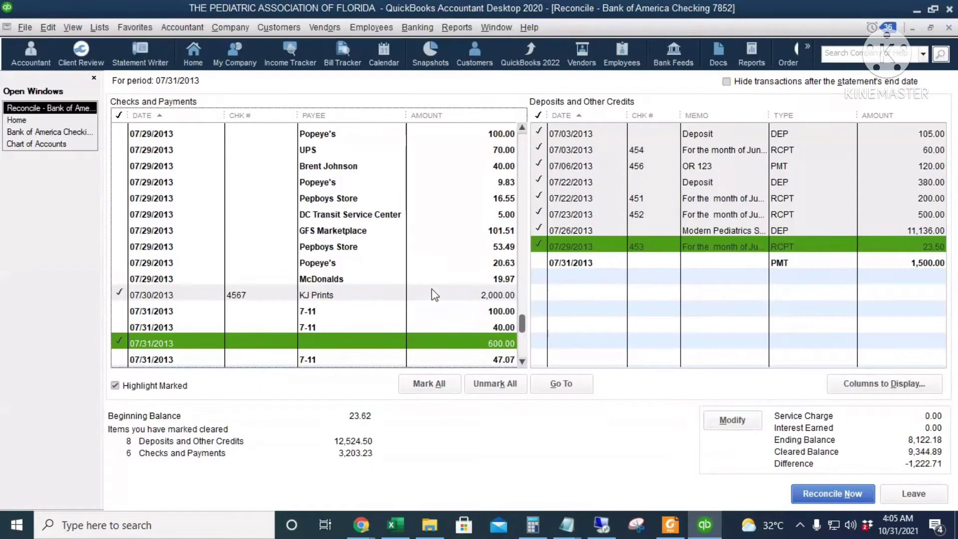
scroll(424, 217, "up", 5)
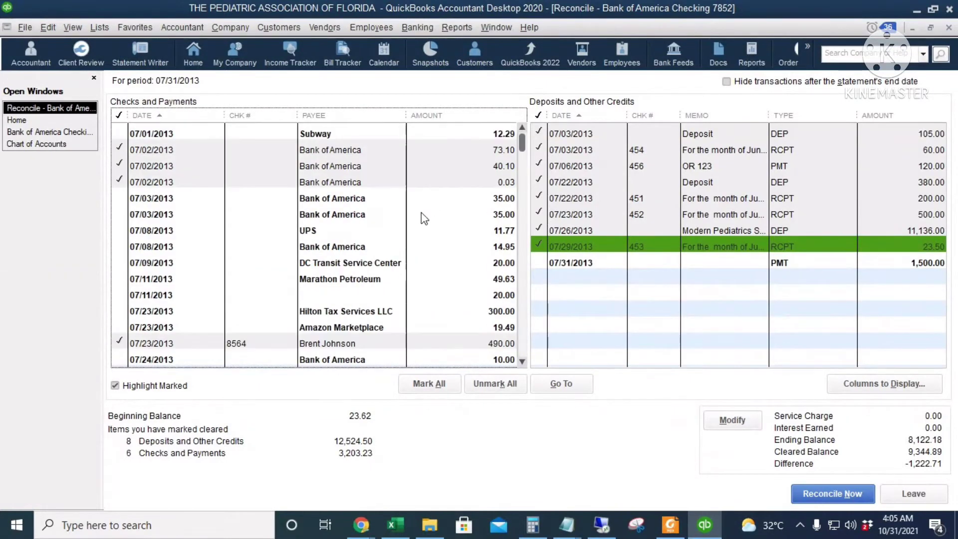
left_click(240, 141)
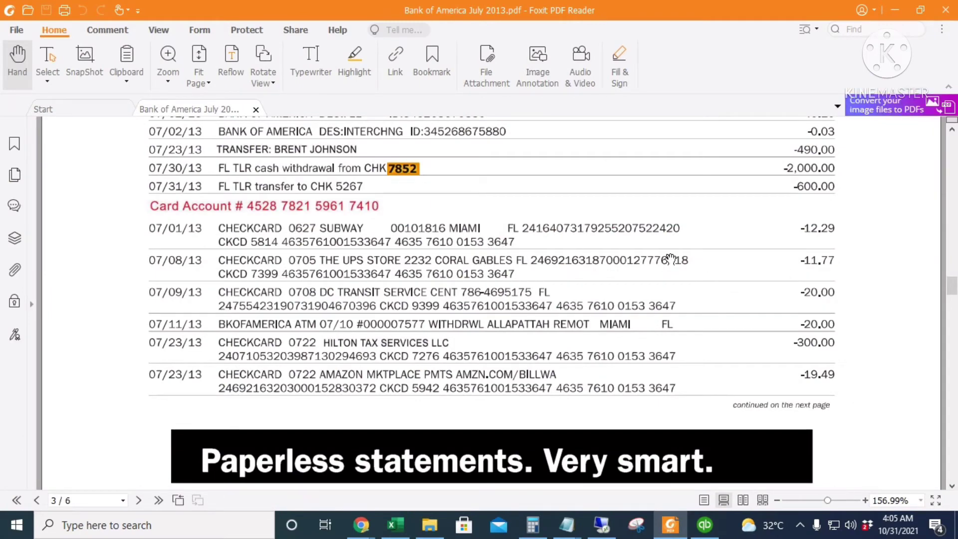
key("alt+Tab")
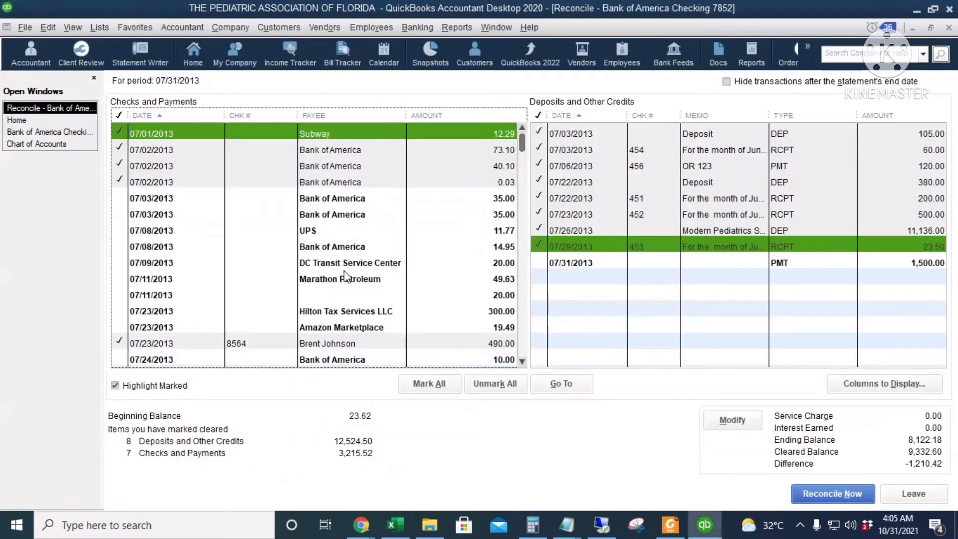
left_click(321, 233)
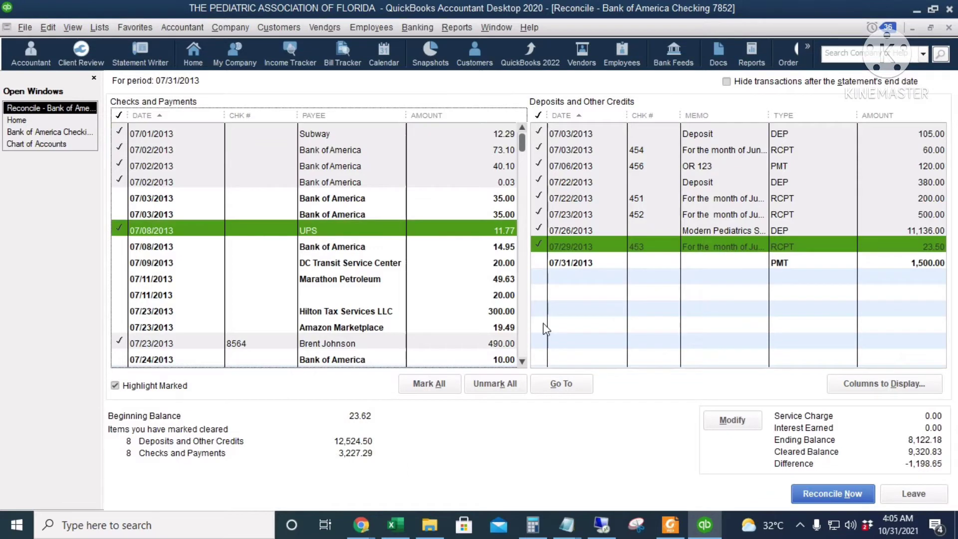
key("alt+Tab")
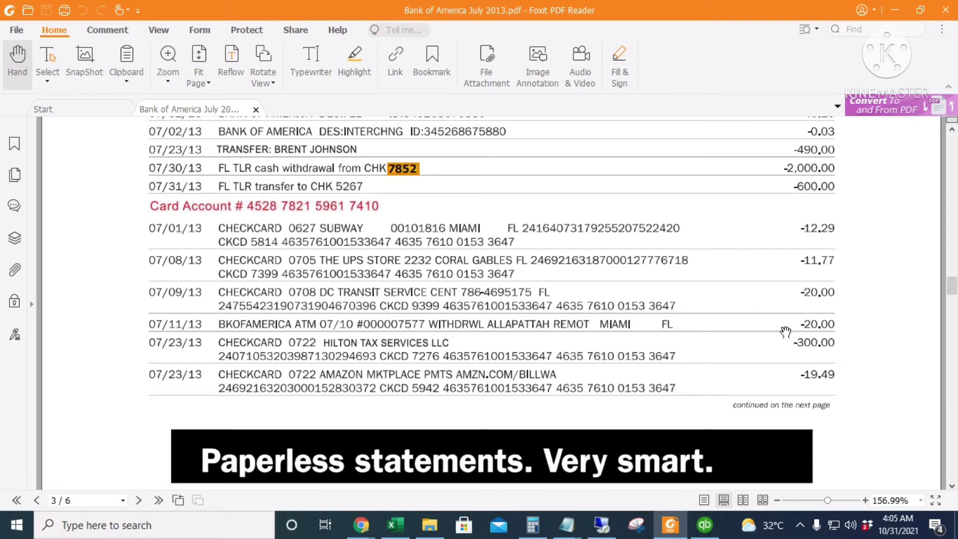
key("alt+Tab")
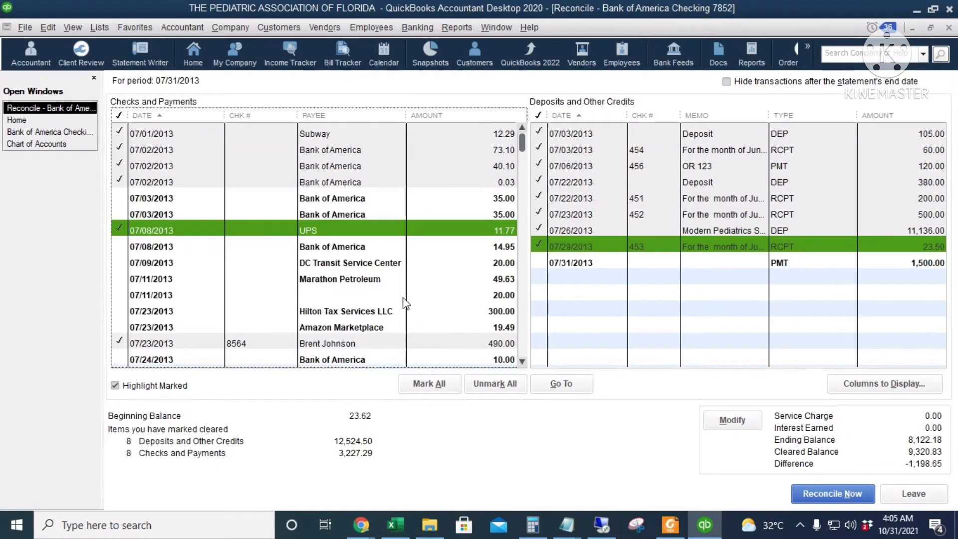
left_click(389, 263)
left_click(399, 295)
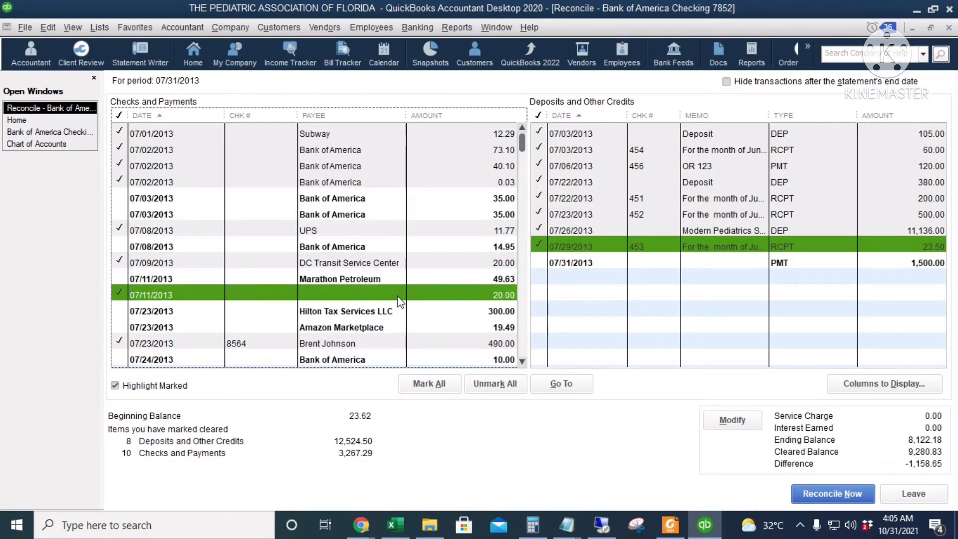
Clear the Hilton Tax Services and Amazon Marketplace 19.49 payments after checking the statement
key("alt+Tab")
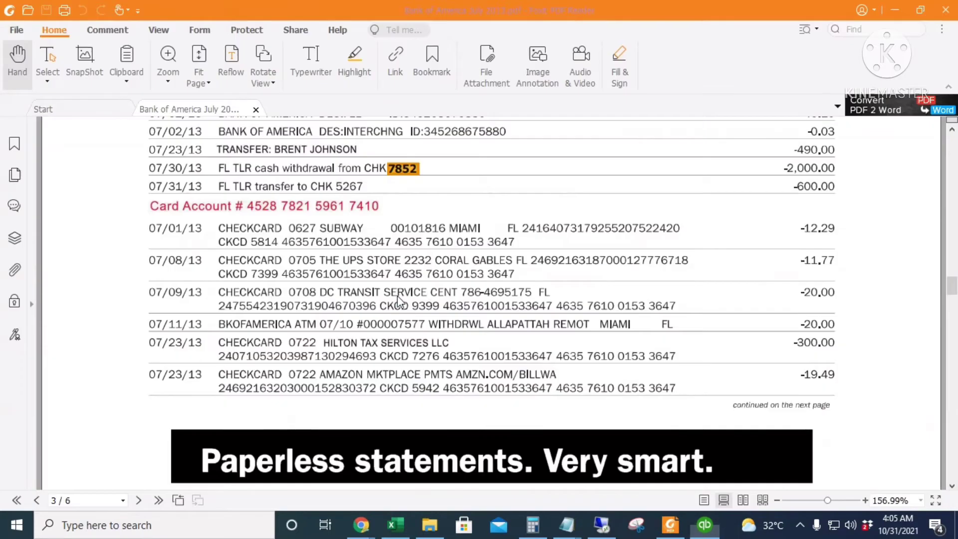
scroll(456, 361, "down", 2)
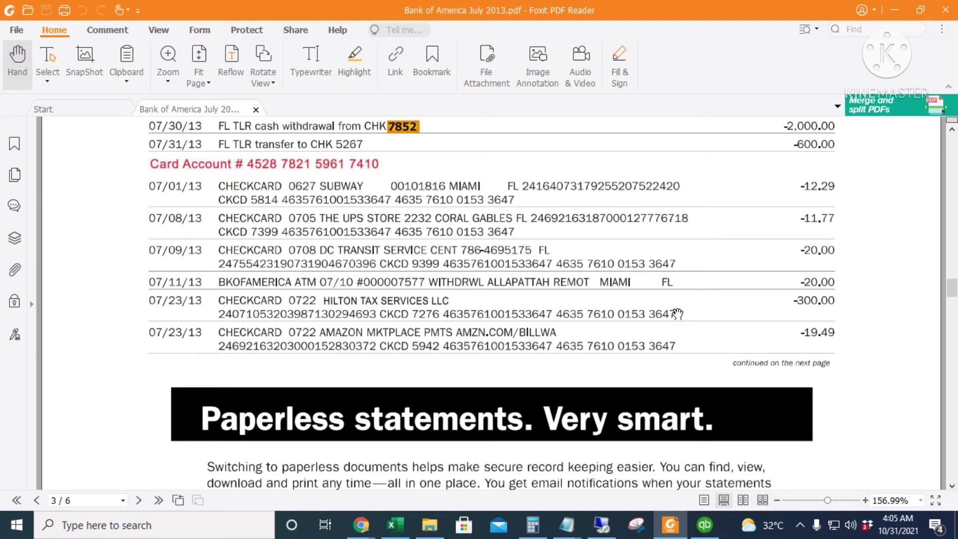
key("alt+Tab")
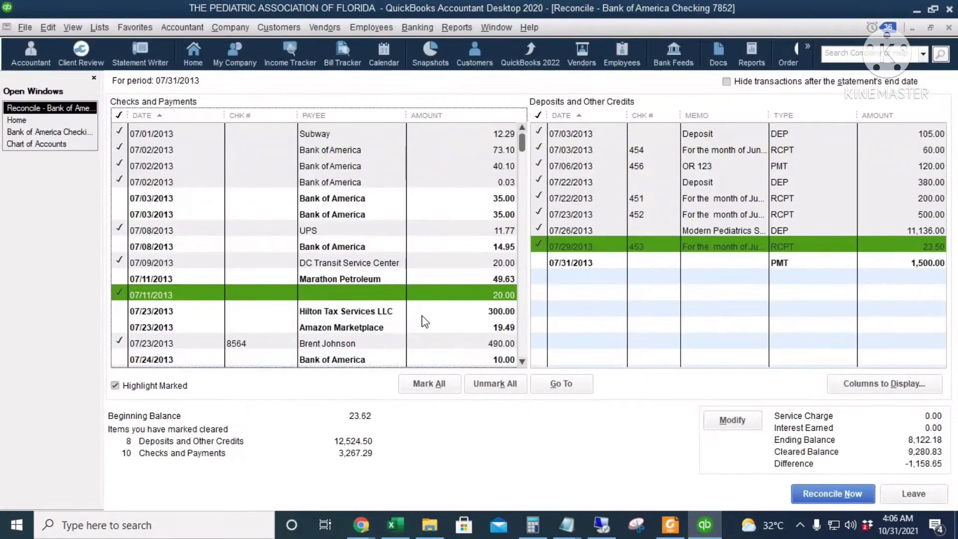
left_click(383, 315)
key("alt+Tab")
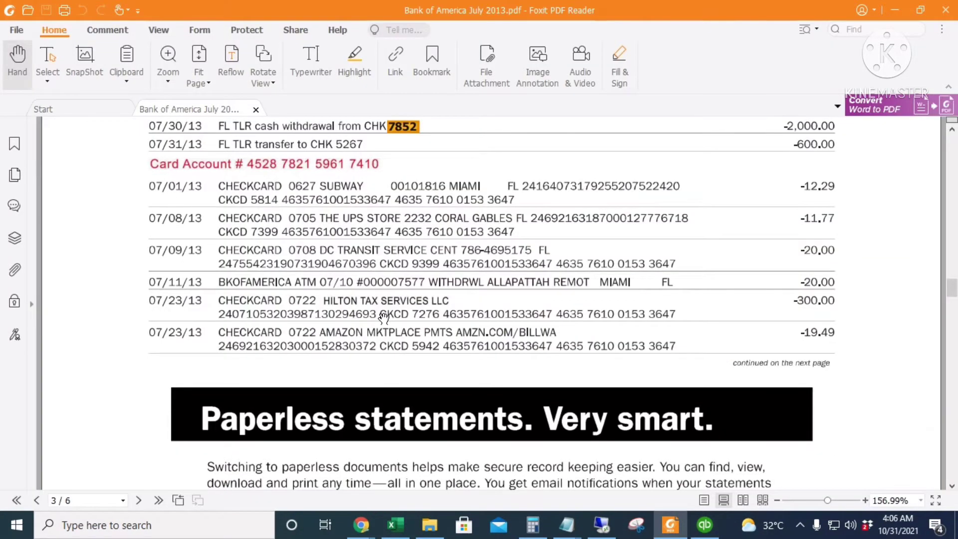
scroll(394, 342, "down", 3)
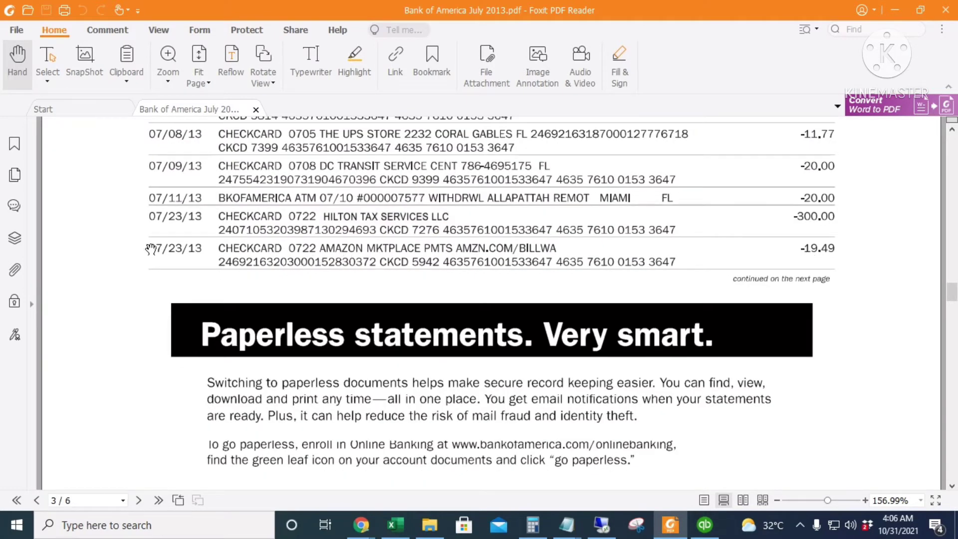
key("alt+Tab")
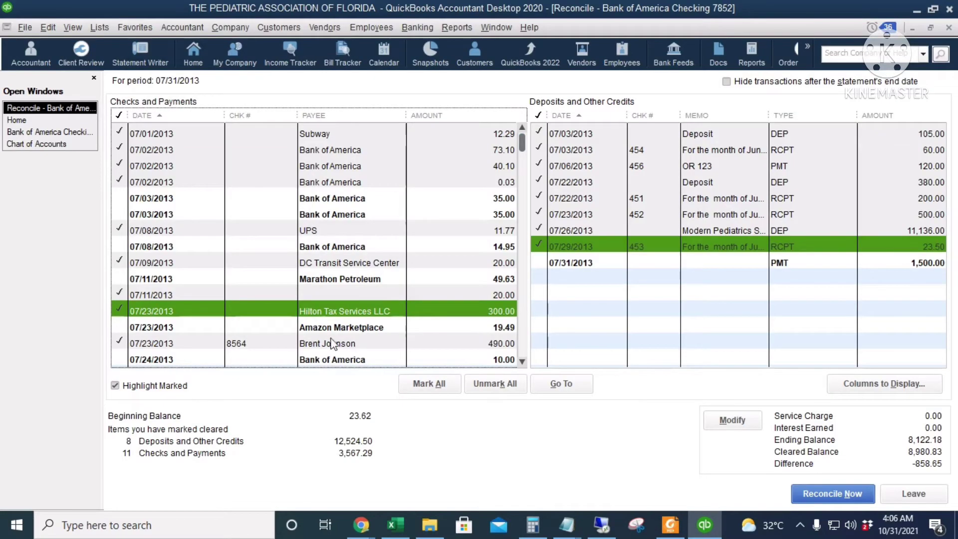
left_click(353, 327)
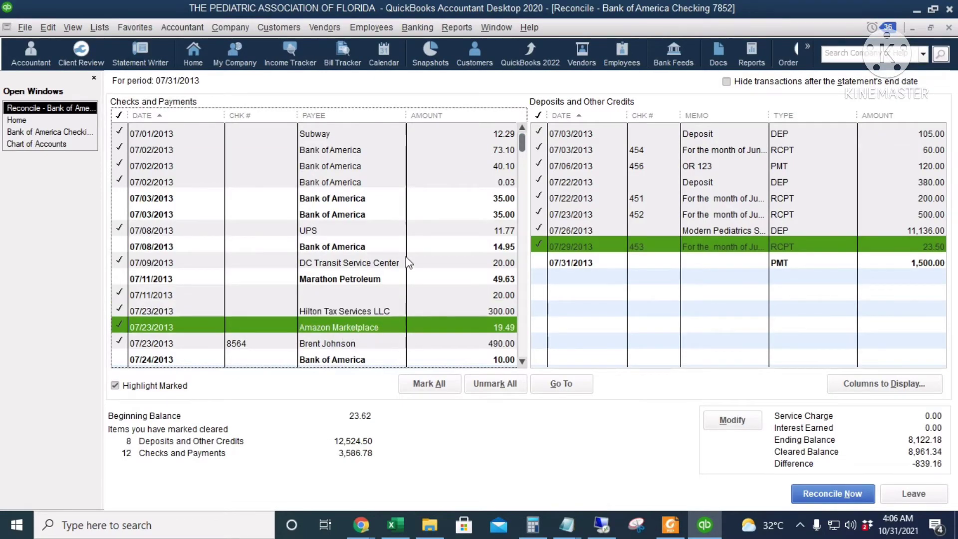
scroll(407, 263, "down", 1)
key("alt+Tab")
scroll(371, 299, "down", 10)
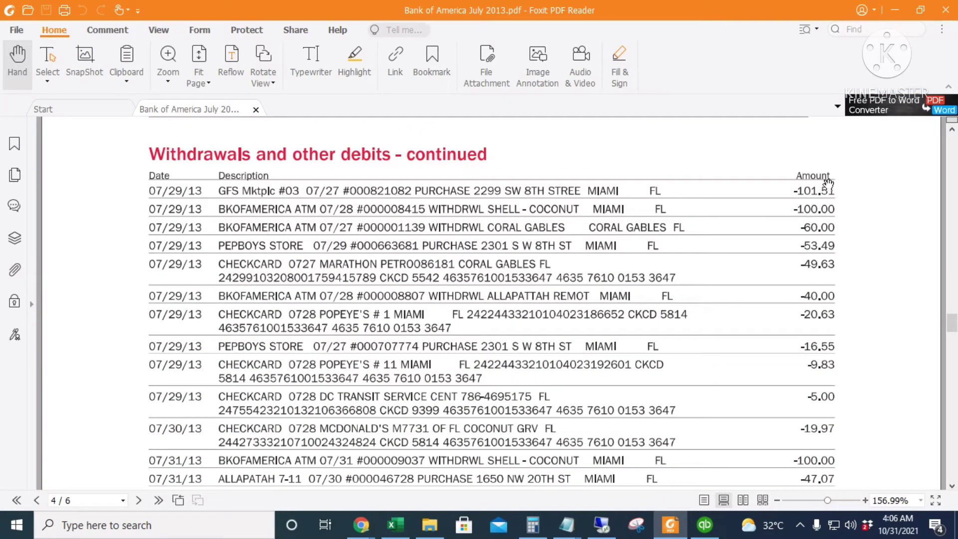
Clear the 07/29 GFS Marketplace 101.51 payment after matching it on the statement
key("alt+Tab")
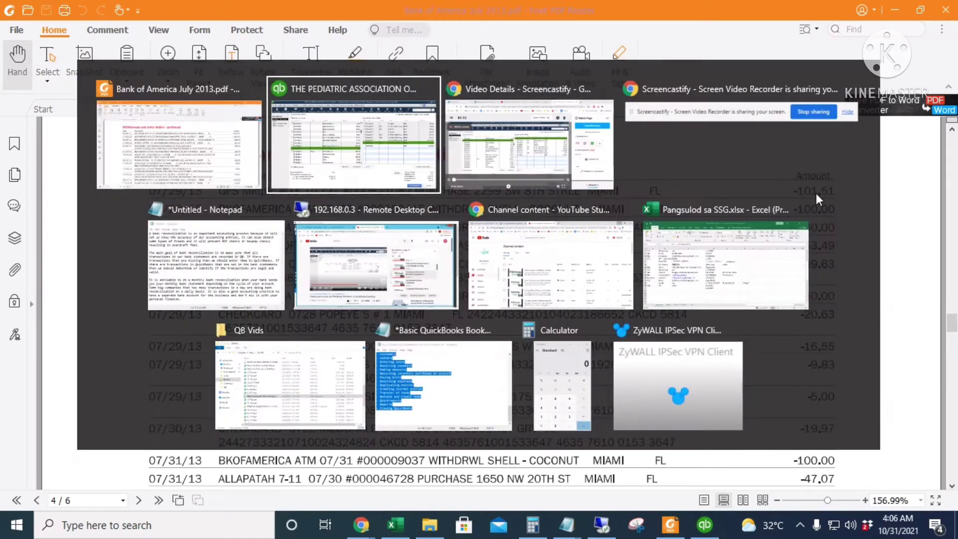
scroll(383, 320, "down", 2)
left_click(383, 319)
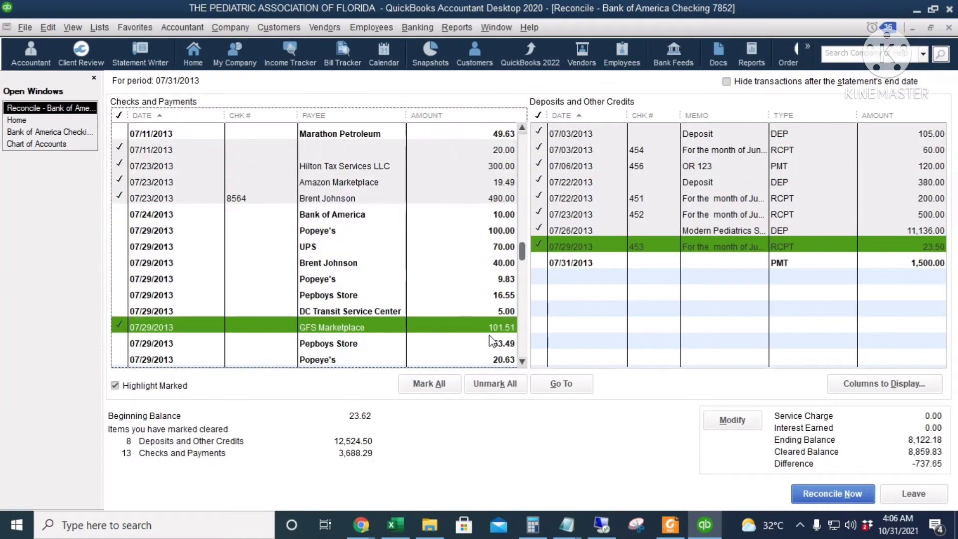
key("alt+Tab")
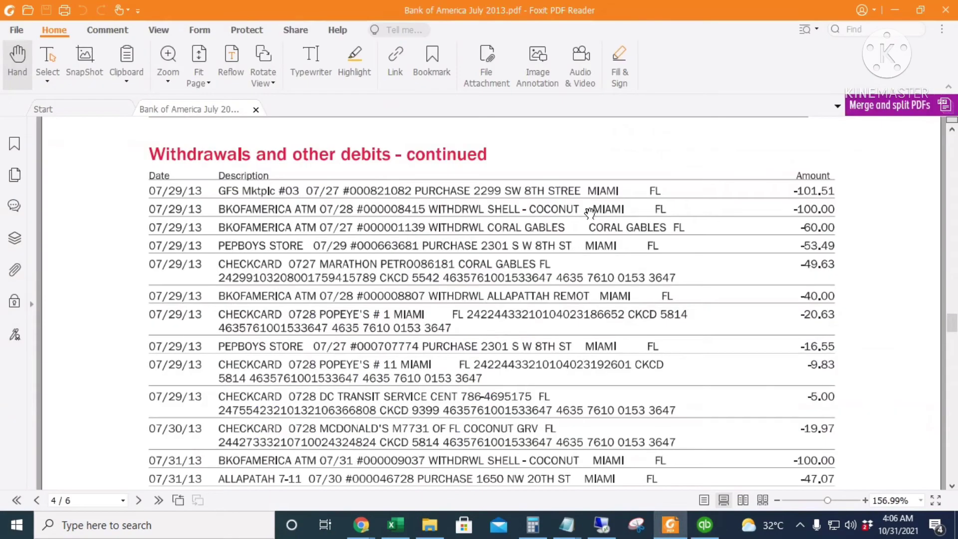
Clear the 07/31 7-11 100.00 payment and recheck the remaining statement entries
key("alt+Tab")
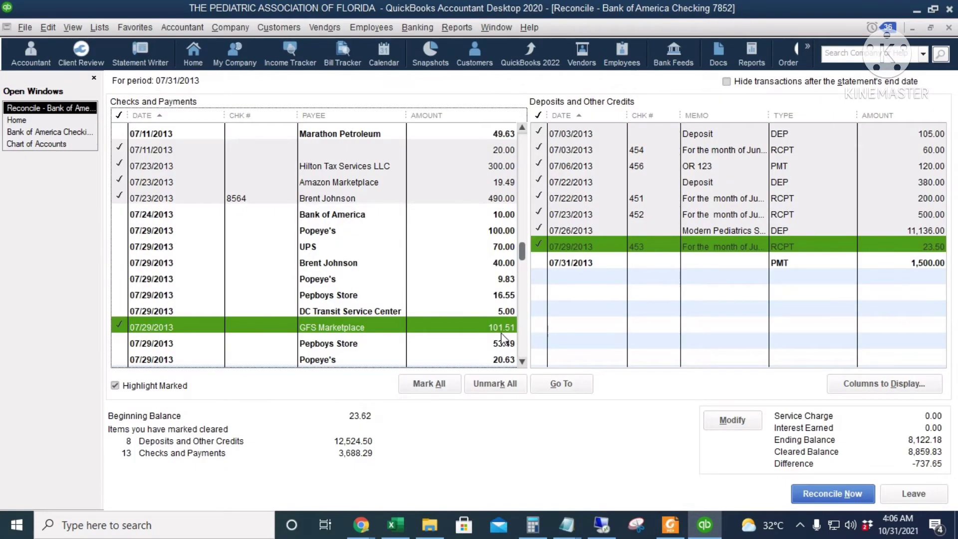
scroll(502, 339, "down", 2)
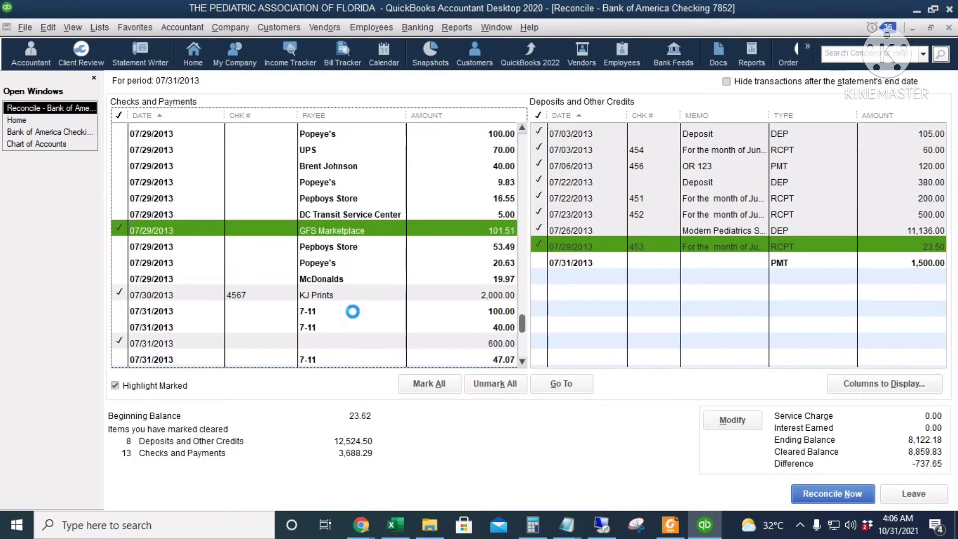
left_click(352, 312)
key("alt+Tab")
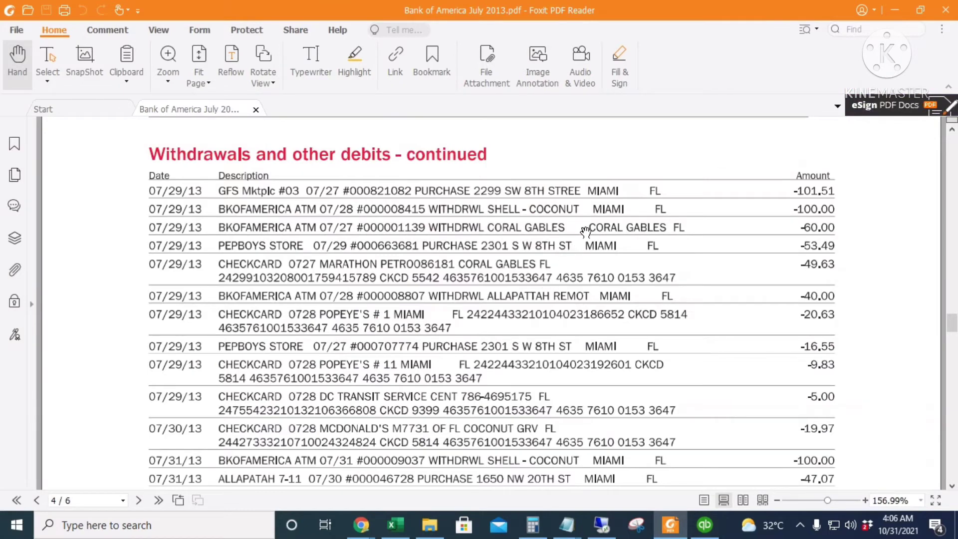
key("alt+Tab")
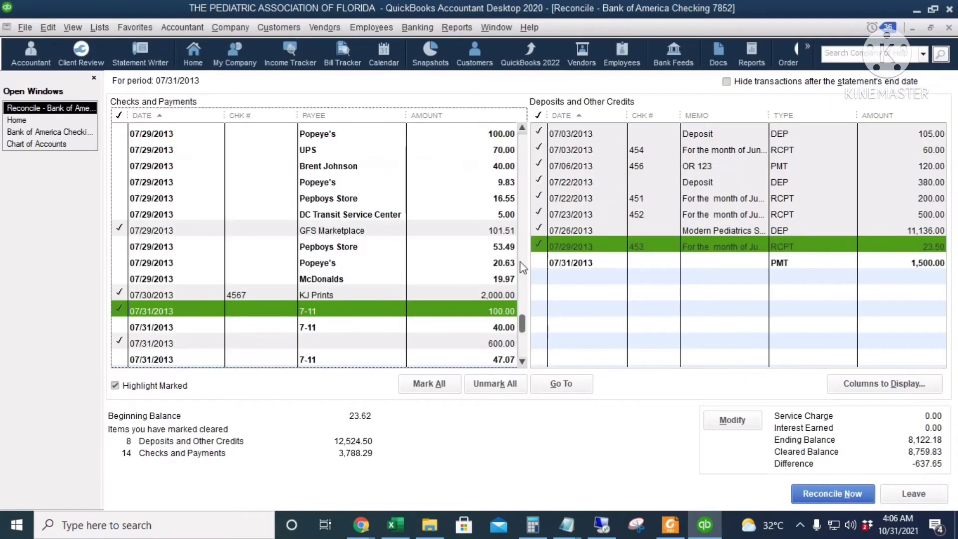
scroll(426, 276, "down", 1)
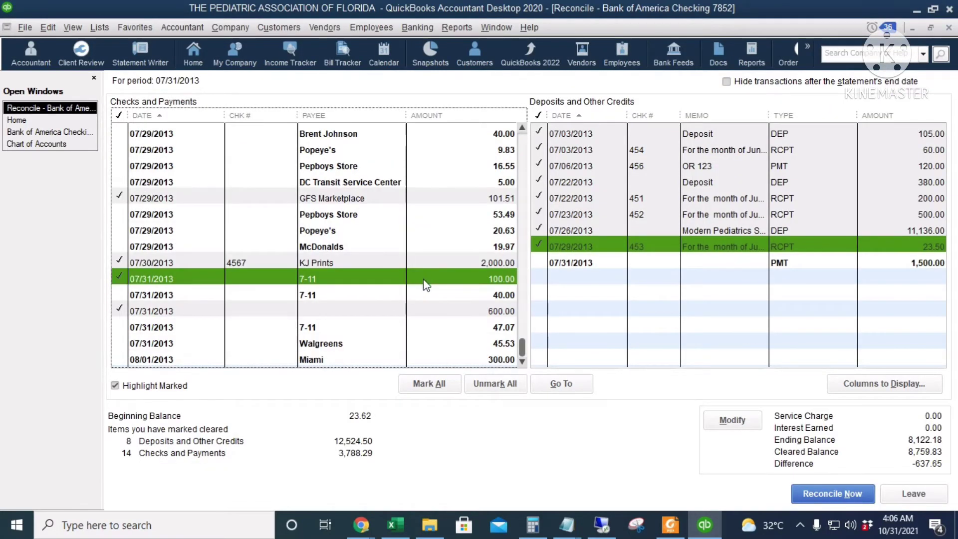
scroll(438, 318, "up", 1)
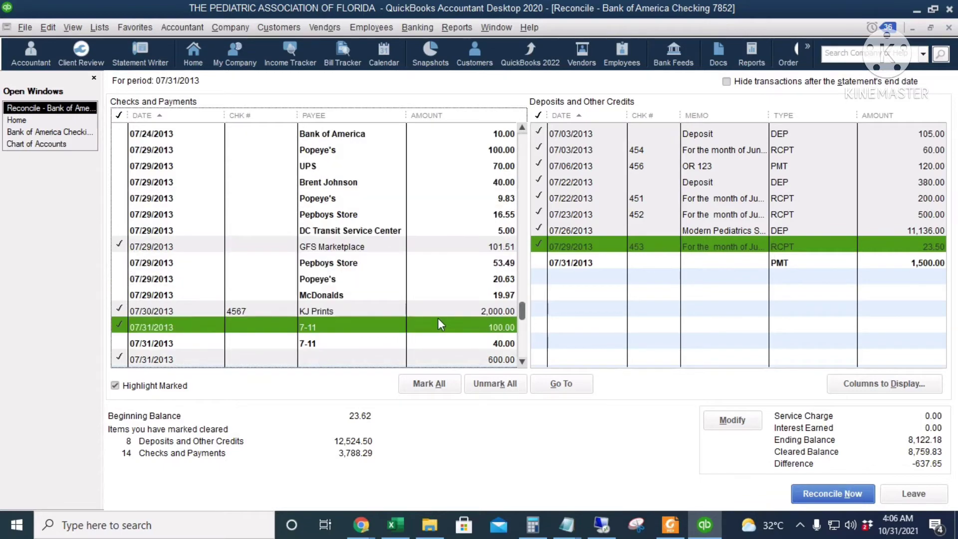
key("alt+Tab")
key("alt+Tab")
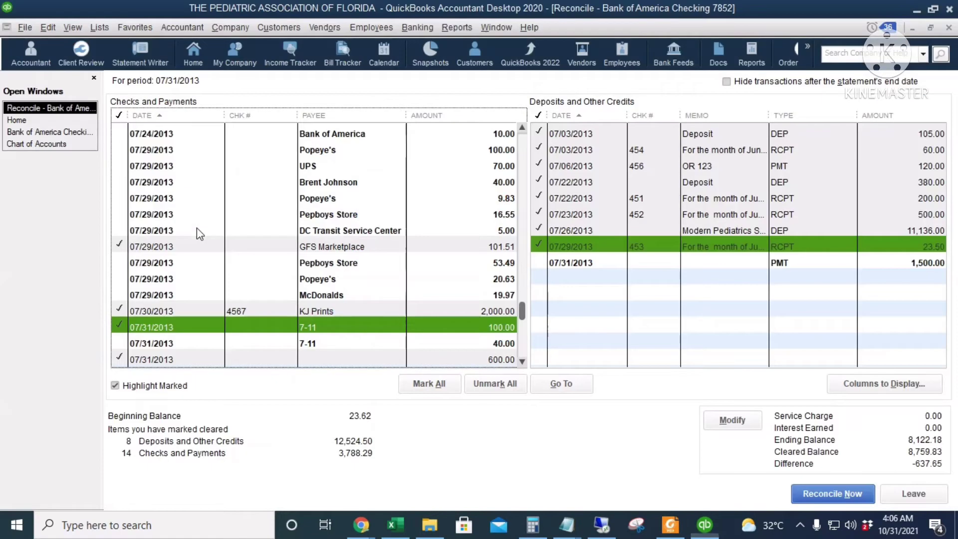
scroll(344, 256, "up", 1)
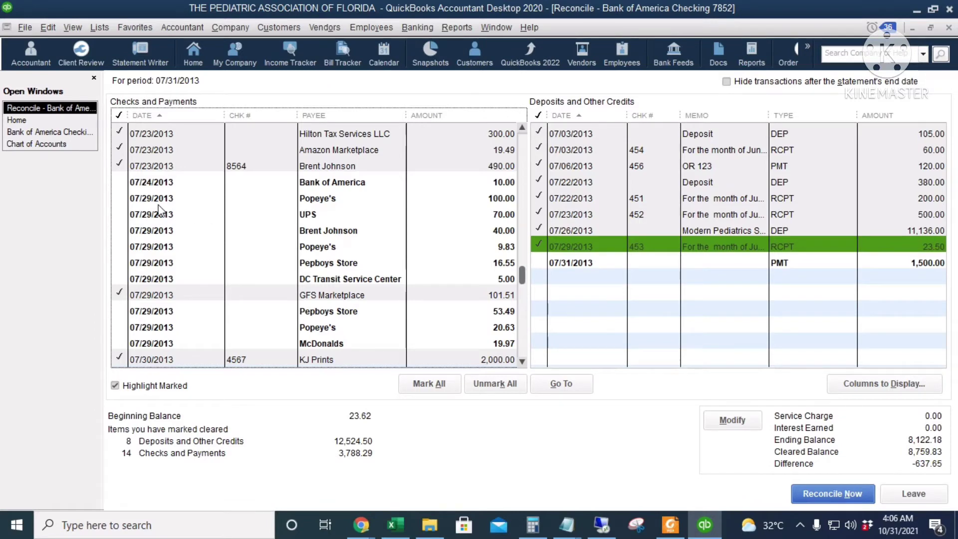
Annotate the 60.00 Coral Gables ATM withdrawal 'not recorded' on the statement
key("alt+Tab")
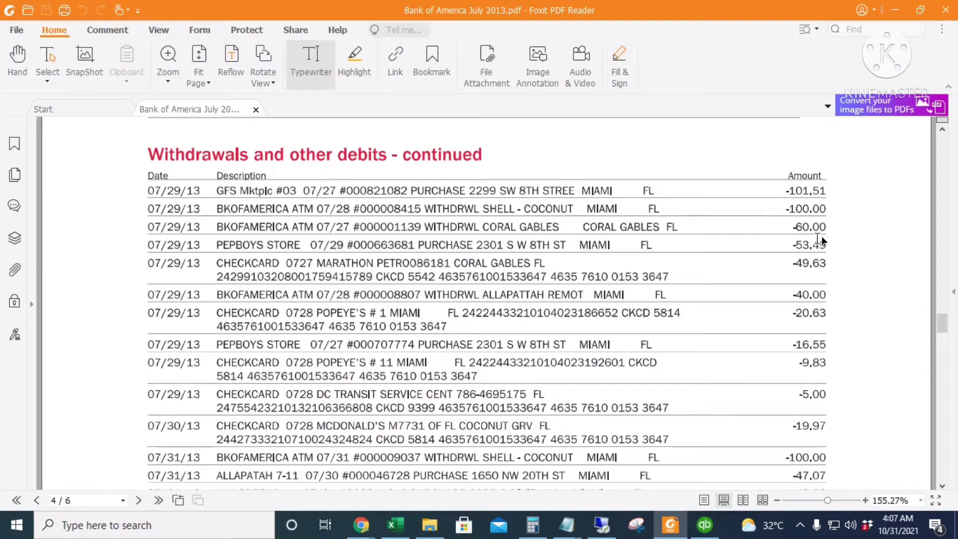
left_click(687, 227)
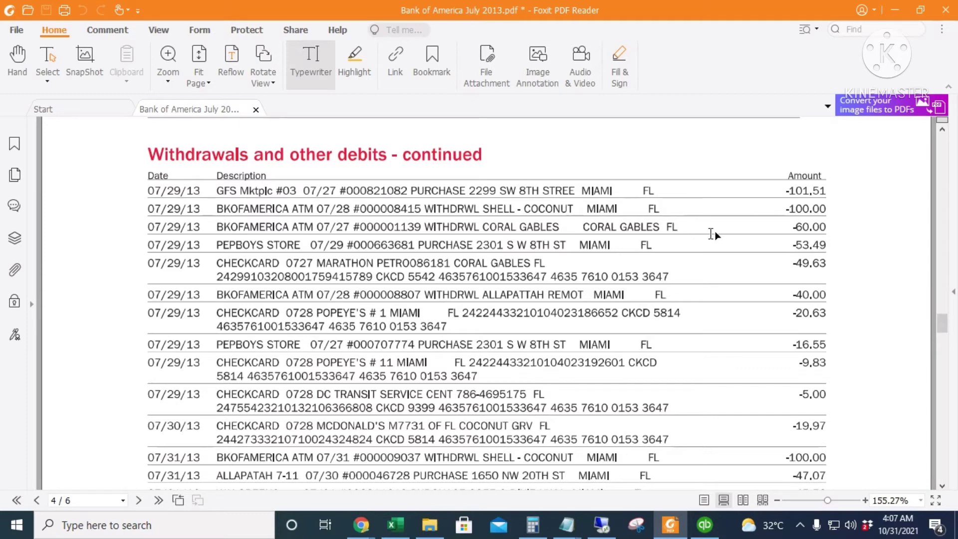
type("not recorded")
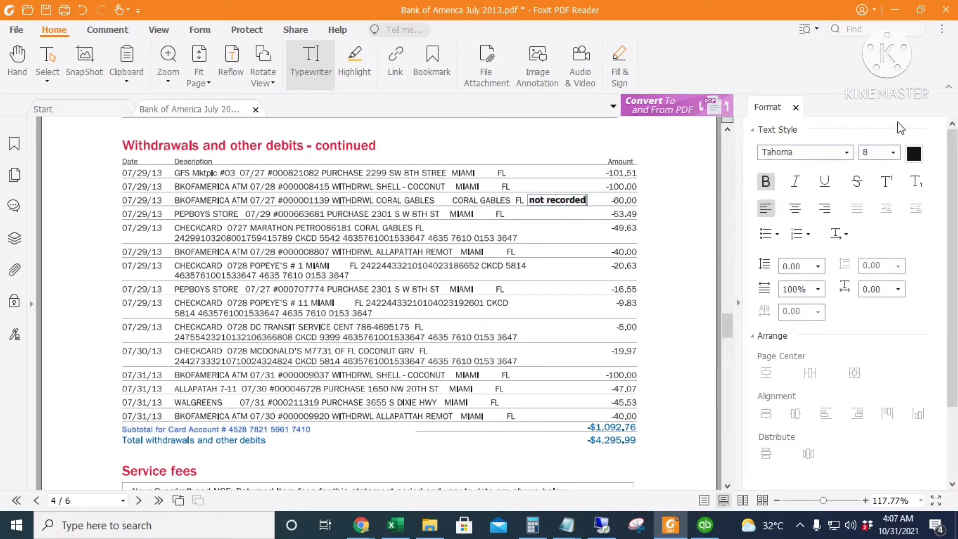
left_click(796, 108)
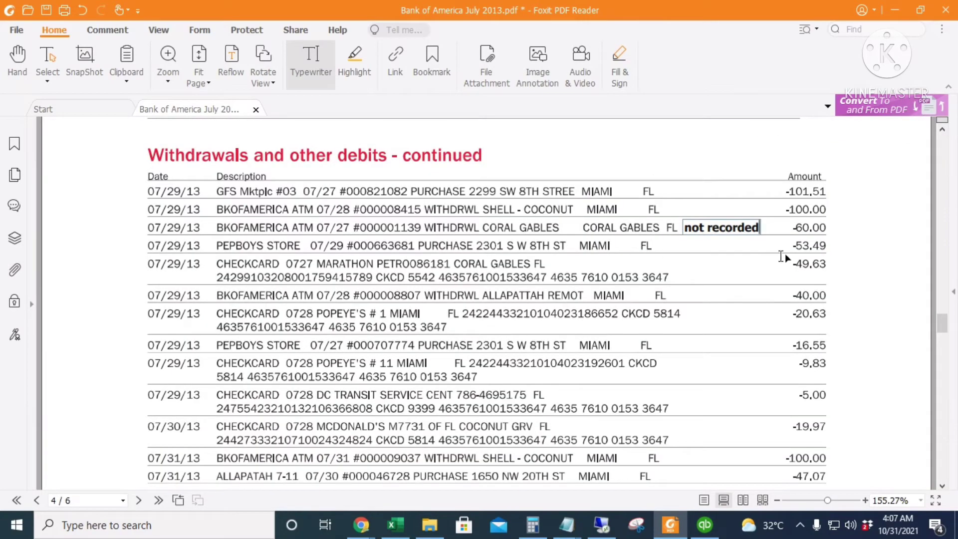
Recheck the reconciliation list, then place a text note beside the Marathon charge
key("alt+Tab")
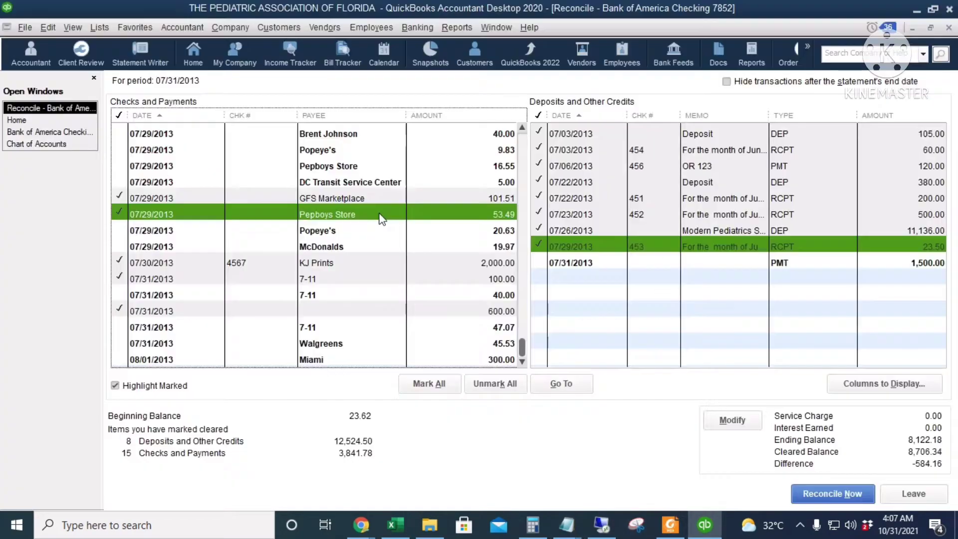
key("alt+Tab")
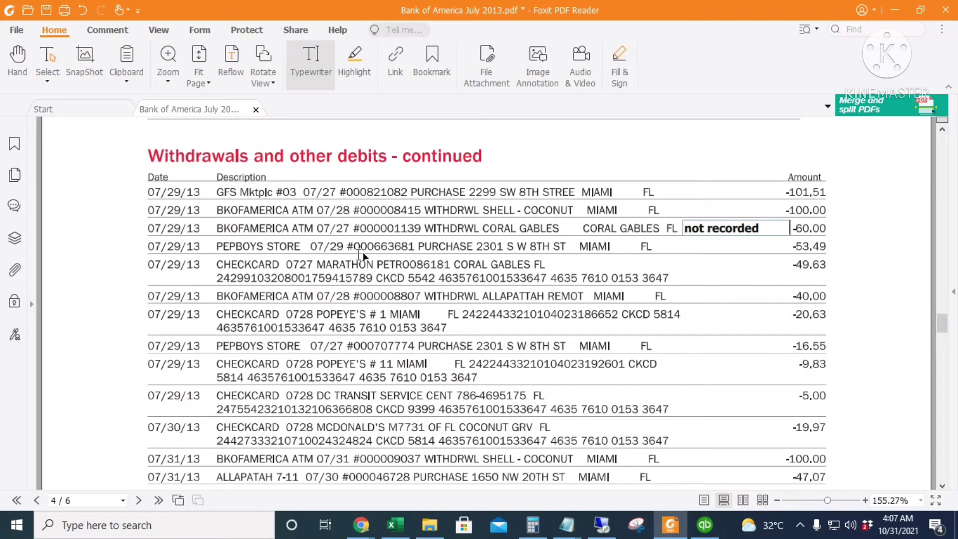
left_click(705, 526)
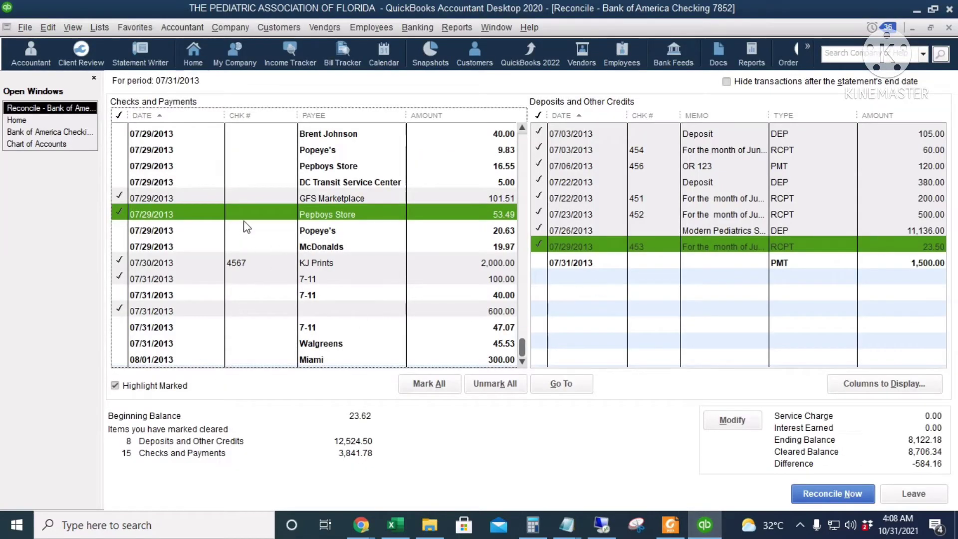
scroll(240, 225, "up", 2)
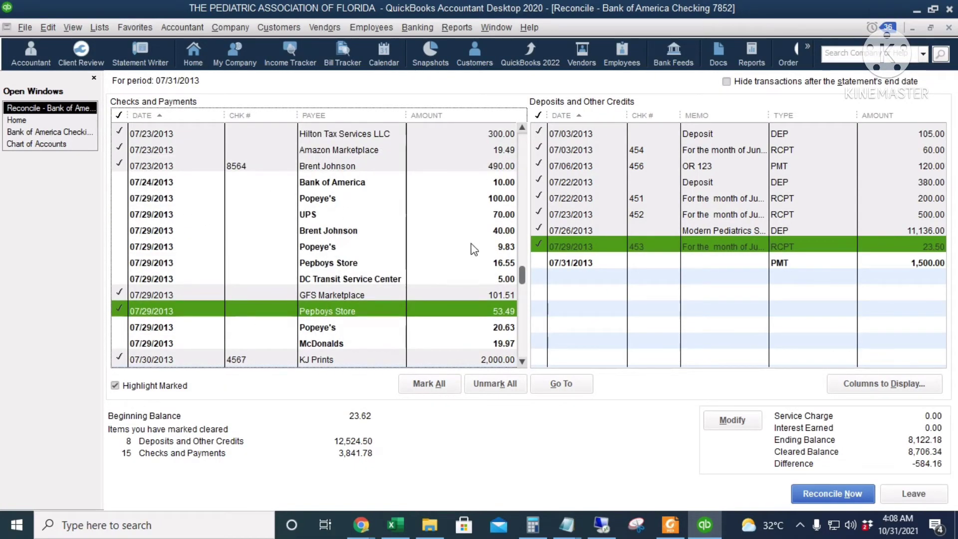
scroll(477, 297, "down", 1)
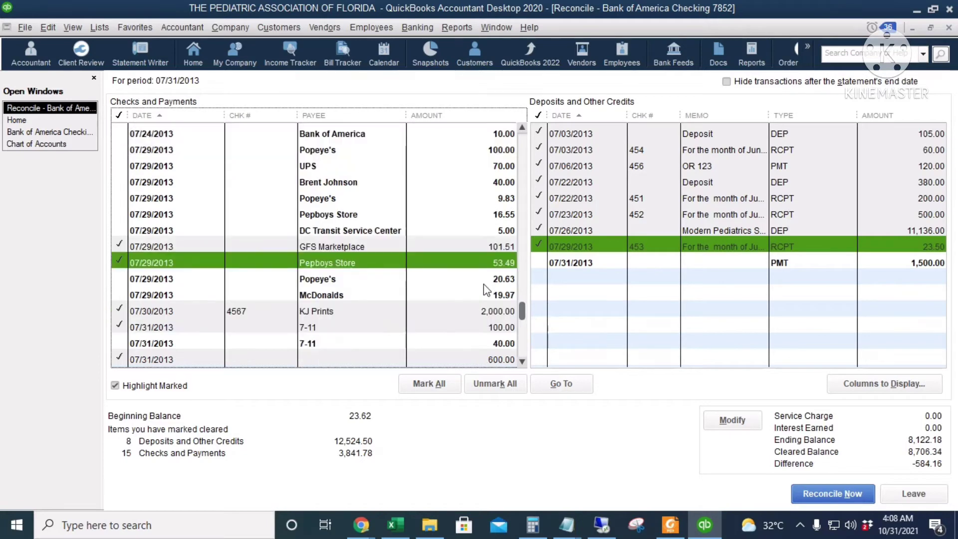
scroll(485, 294, "down", 1)
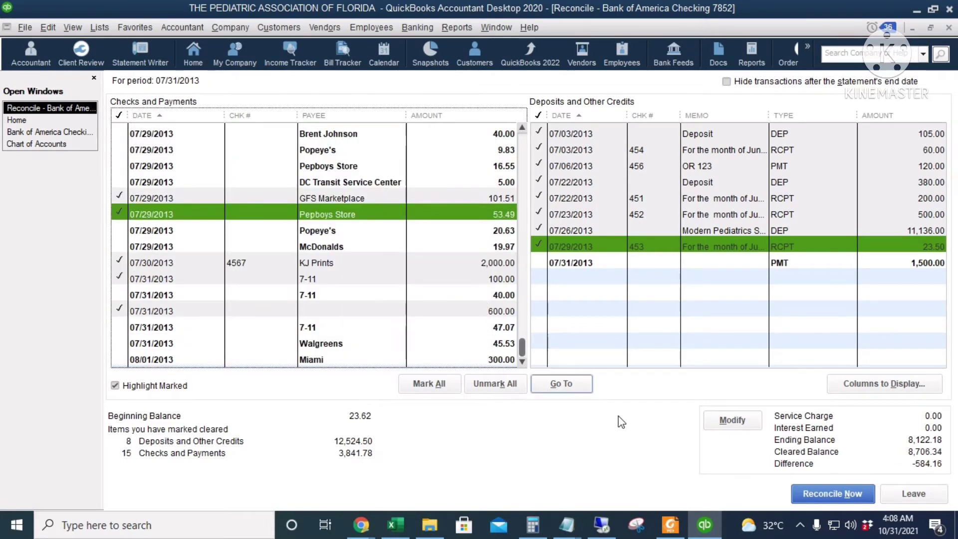
left_click(670, 525)
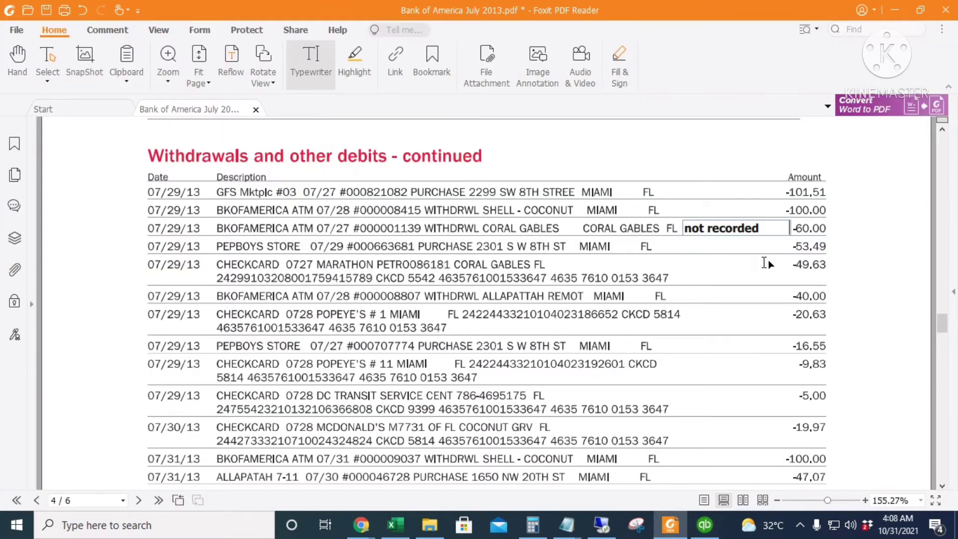
left_click(680, 277)
Mark Marathon 49.63 'not recorded' and clear the 7-11 40.00 and Popeye's 20.63 payments
type("not recorded")
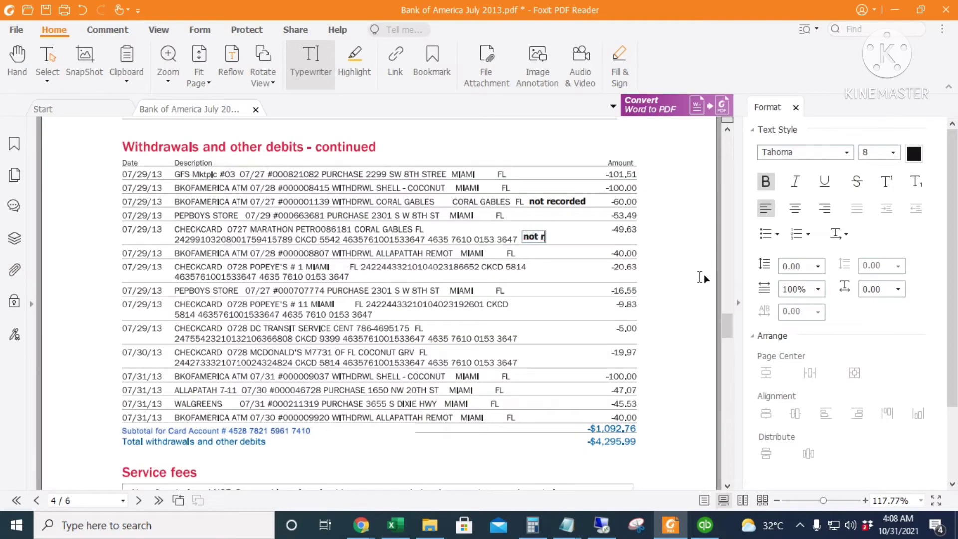
left_click(796, 107)
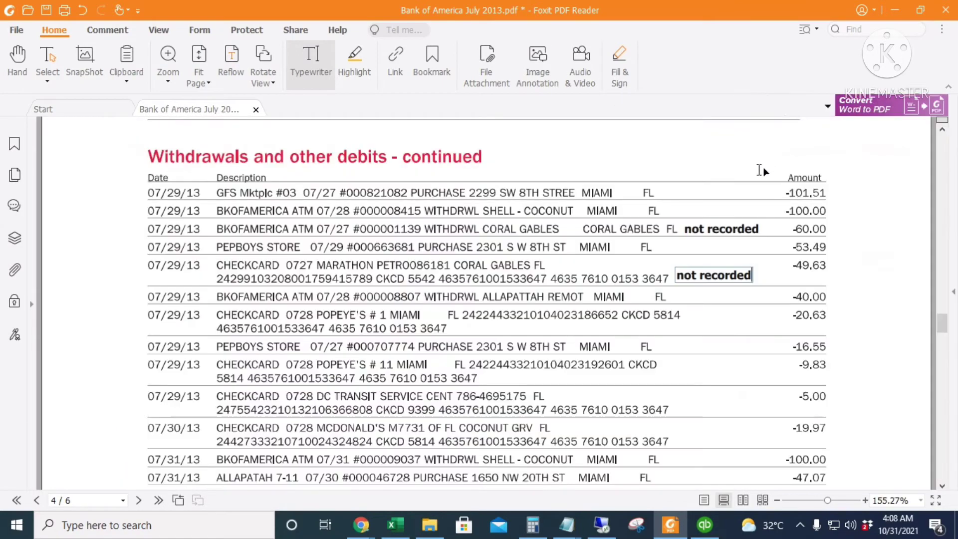
key("alt+Tab")
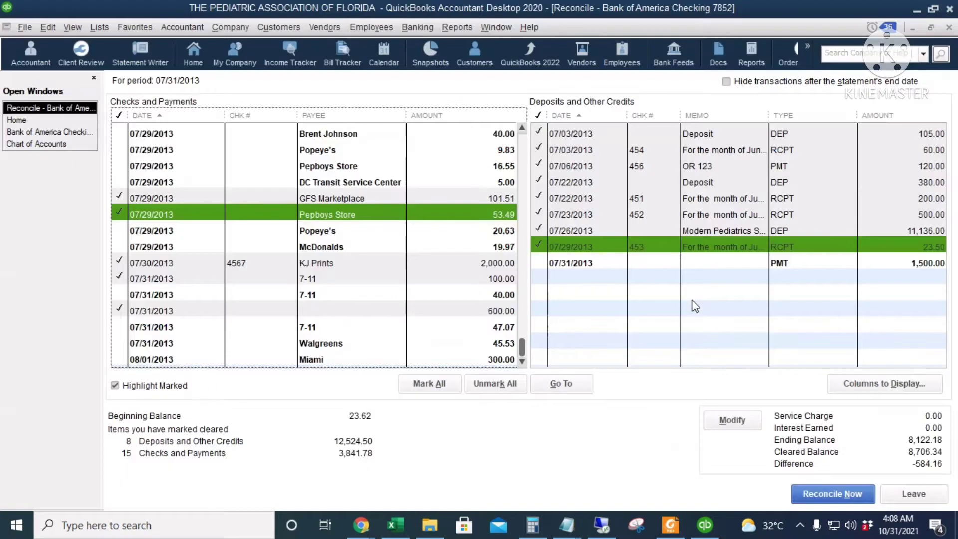
left_click(443, 297)
key("alt+Tab")
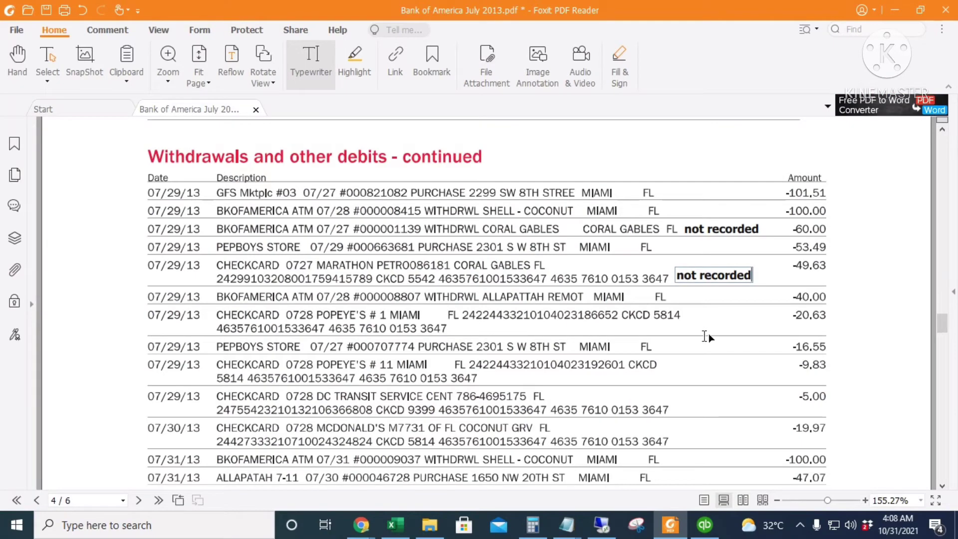
key("alt+Tab")
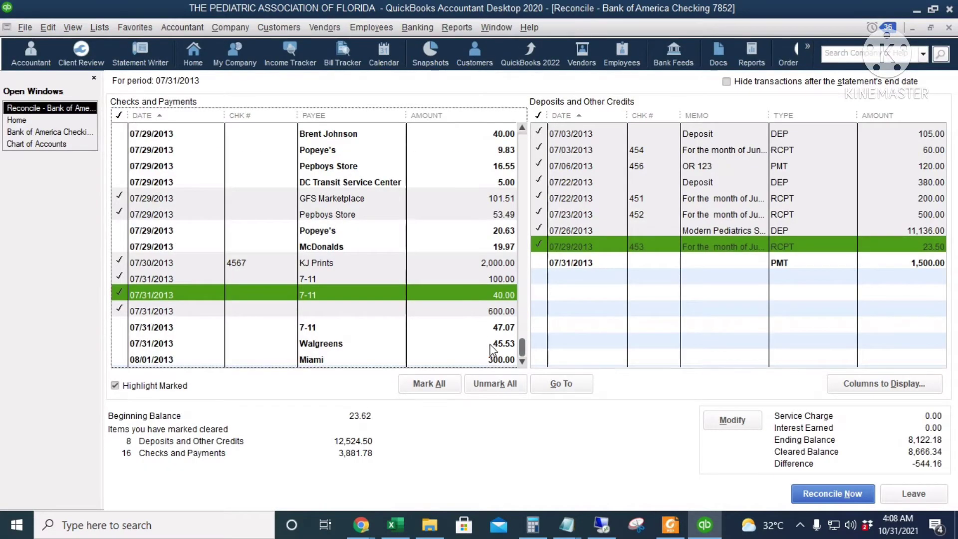
left_click(489, 234)
Clear the Pepboys 16.55, Popeye's 9.83, DC Transit Service Center and McDonalds 19.97 payments
key("alt+Tab")
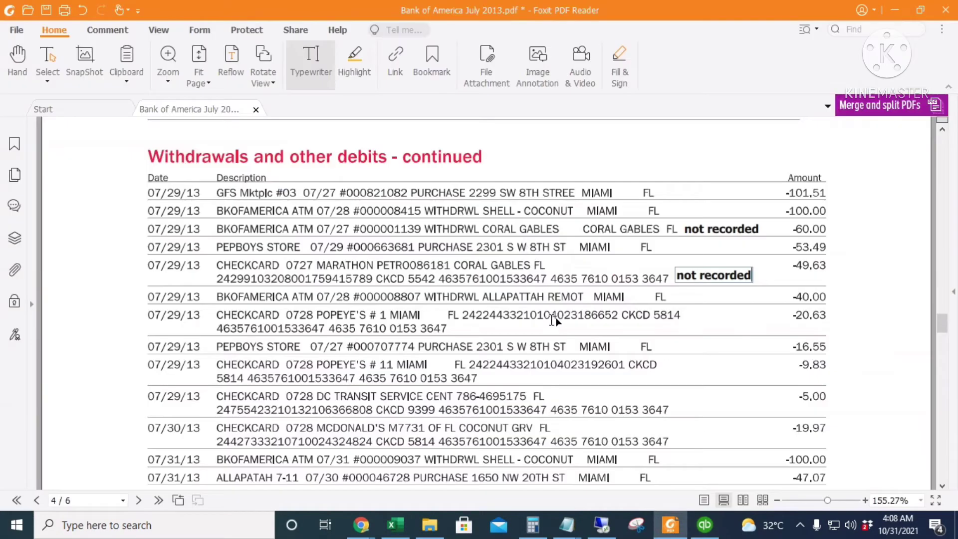
scroll(579, 353, "down", 1)
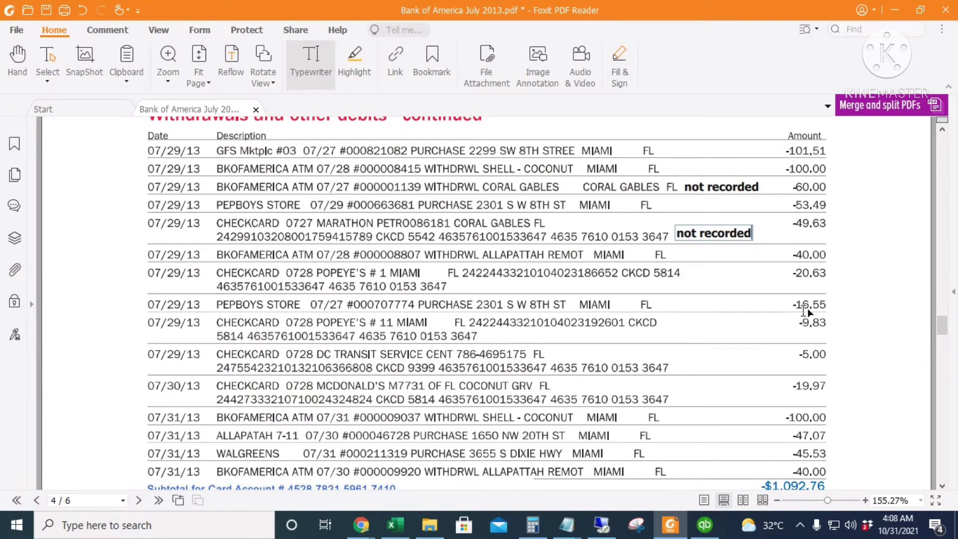
key("alt+Tab")
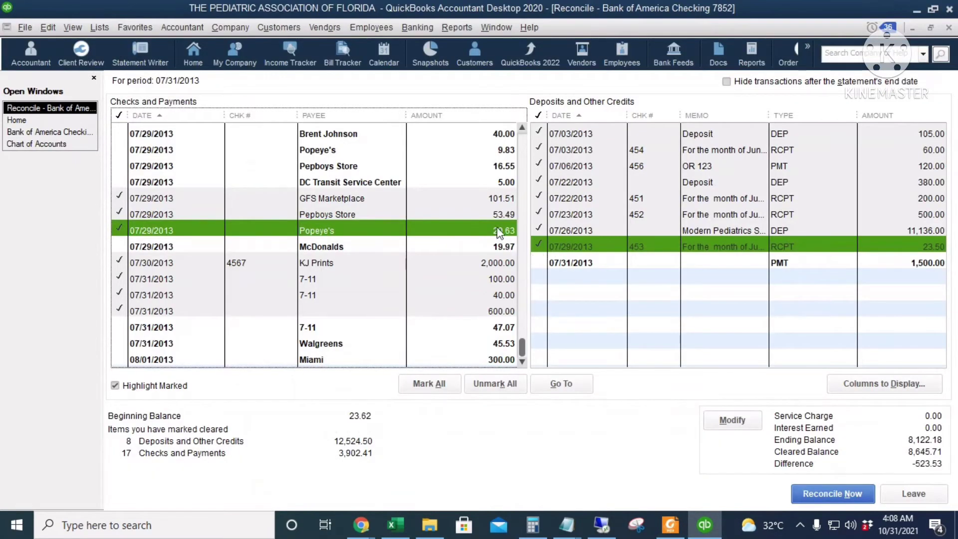
left_click(486, 169)
key("alt+Tab")
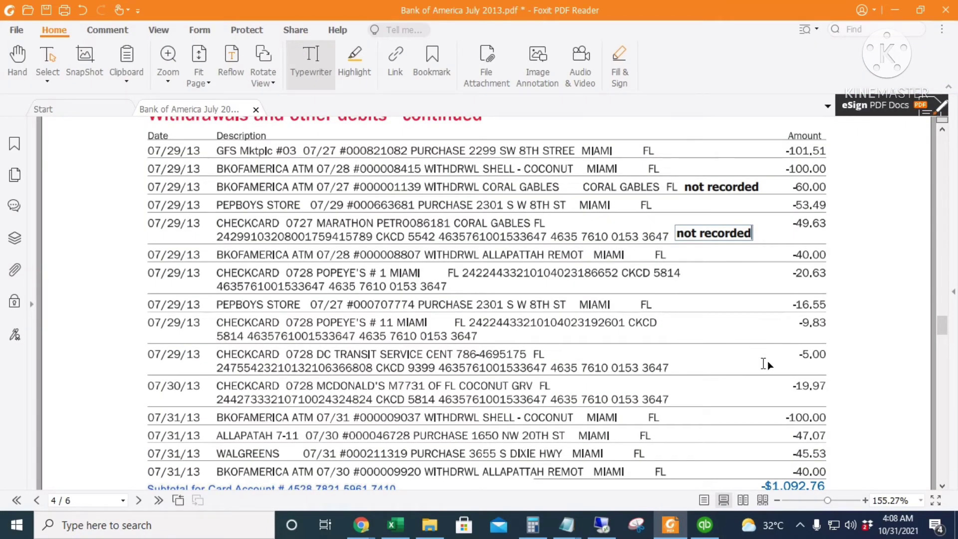
key("alt+Tab")
left_click(477, 149)
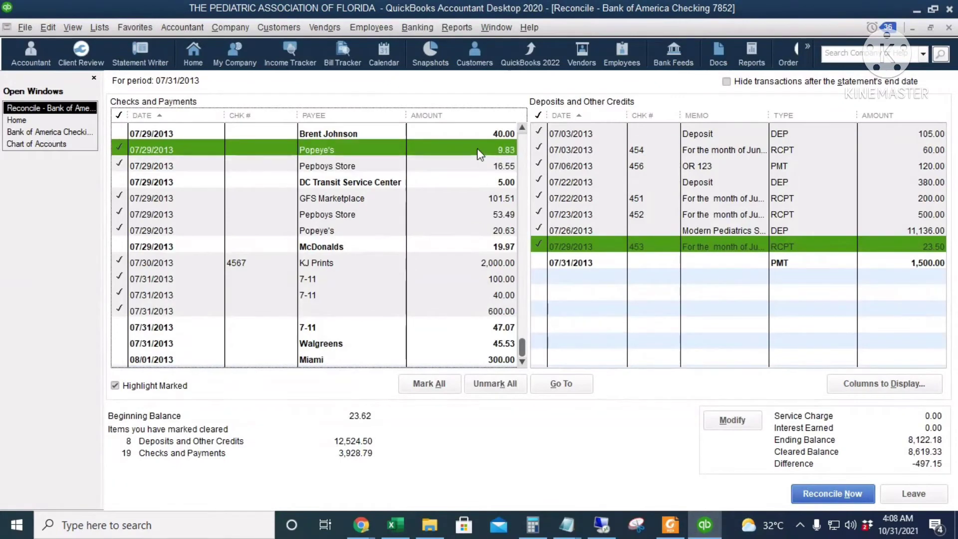
left_click(488, 183)
left_click(672, 524)
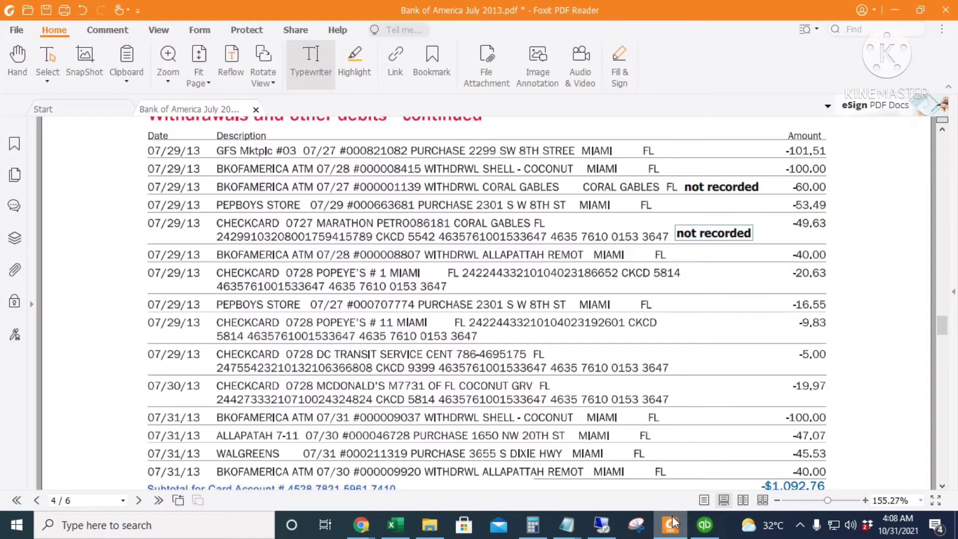
left_click(671, 524)
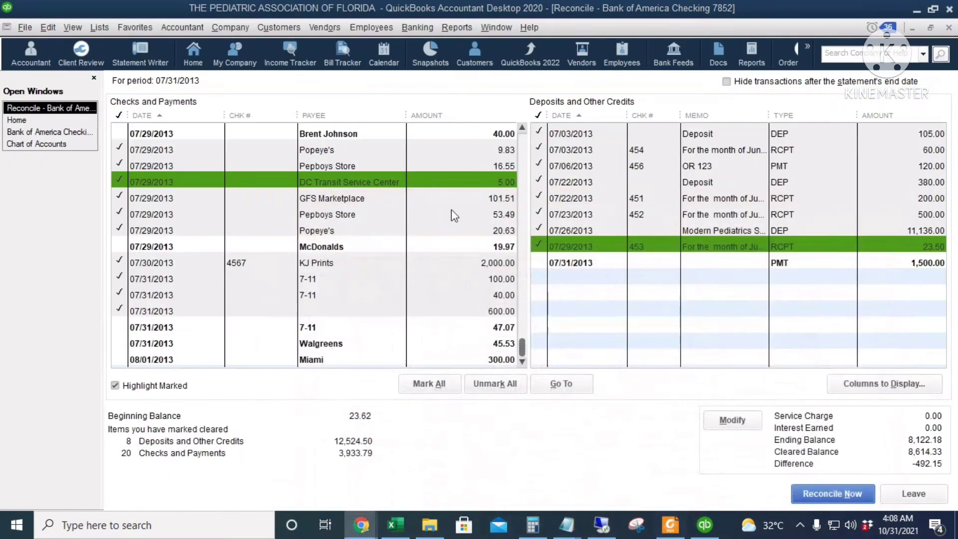
left_click(423, 249)
left_click(671, 525)
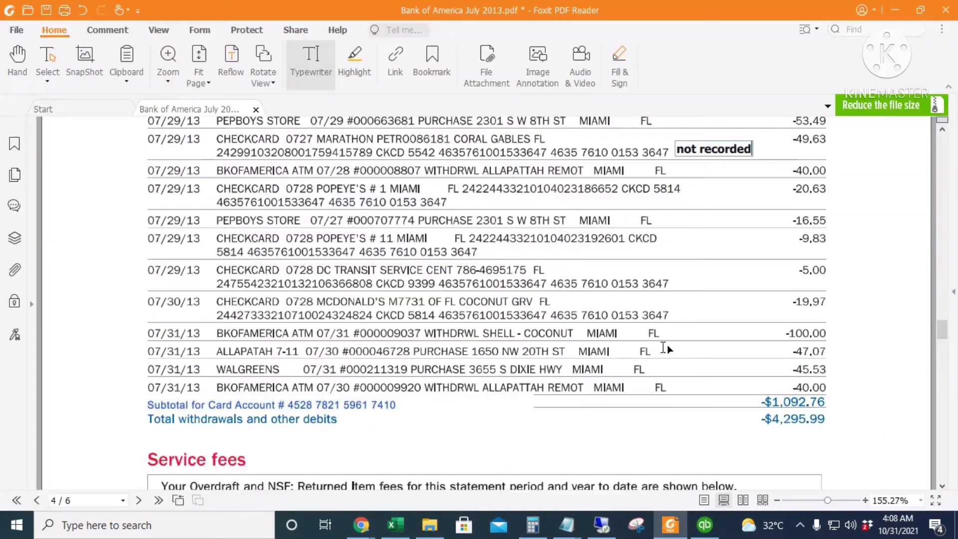
Clear the Popeye's 100.00 and 7-11 47.07 payments after checking them on the bank statement
left_click(704, 524)
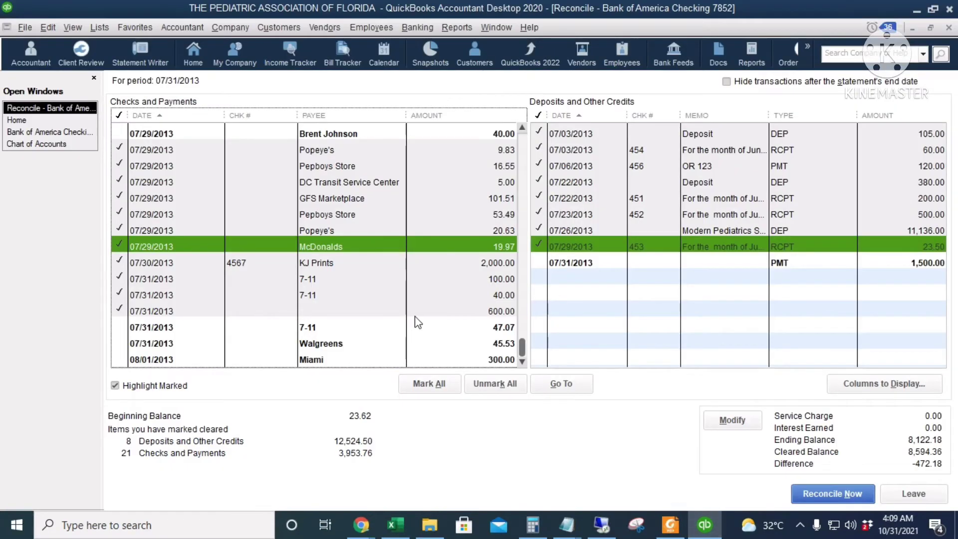
scroll(418, 322, "up", 2)
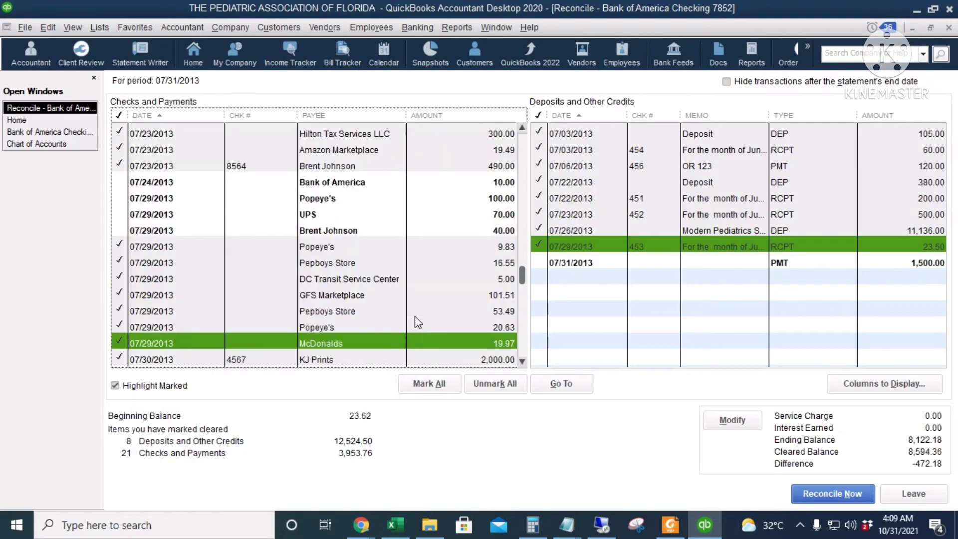
left_click(331, 202)
left_click(670, 525)
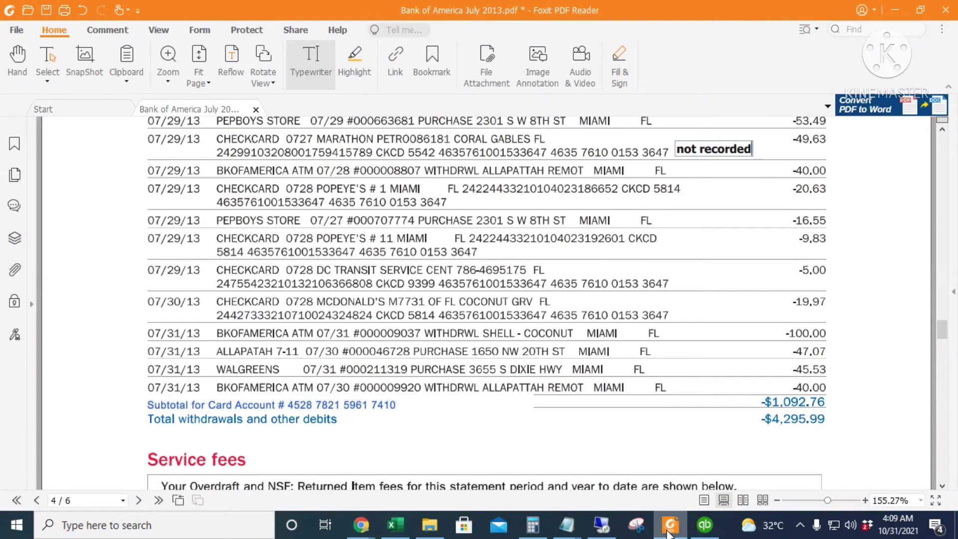
left_click(670, 531)
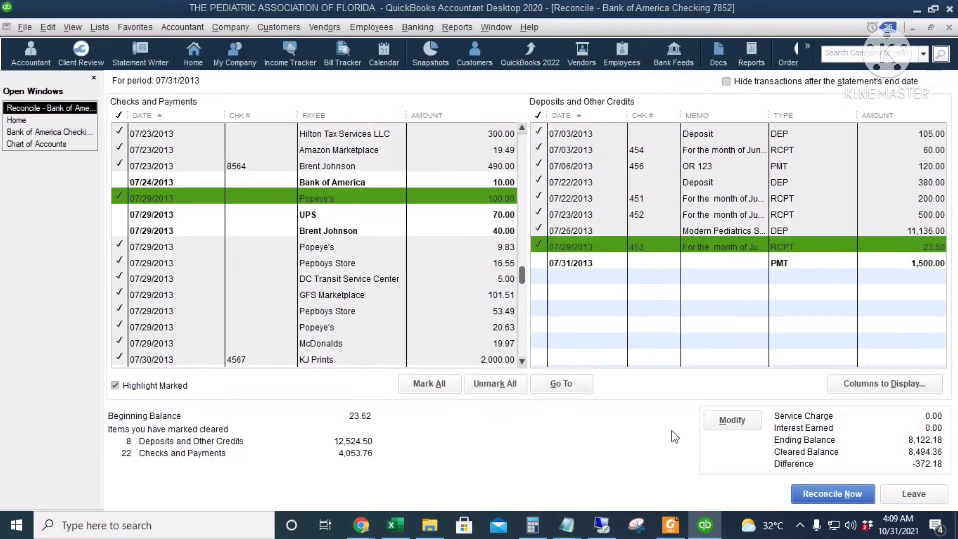
scroll(474, 286, "down", 2)
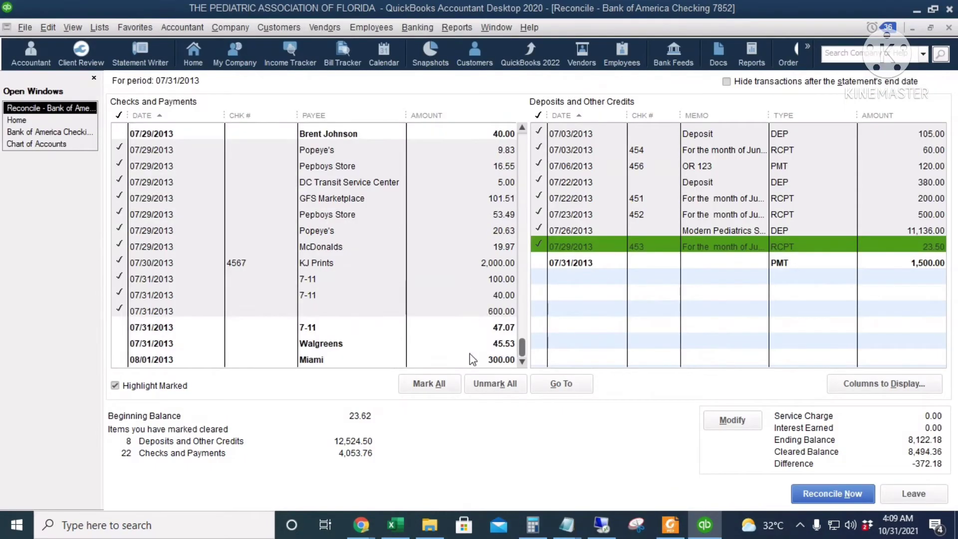
left_click(469, 328)
Clear the Walgreens 45.53 and 07/29 40.00 payments, then review the statement's service fees
key("alt+Tab")
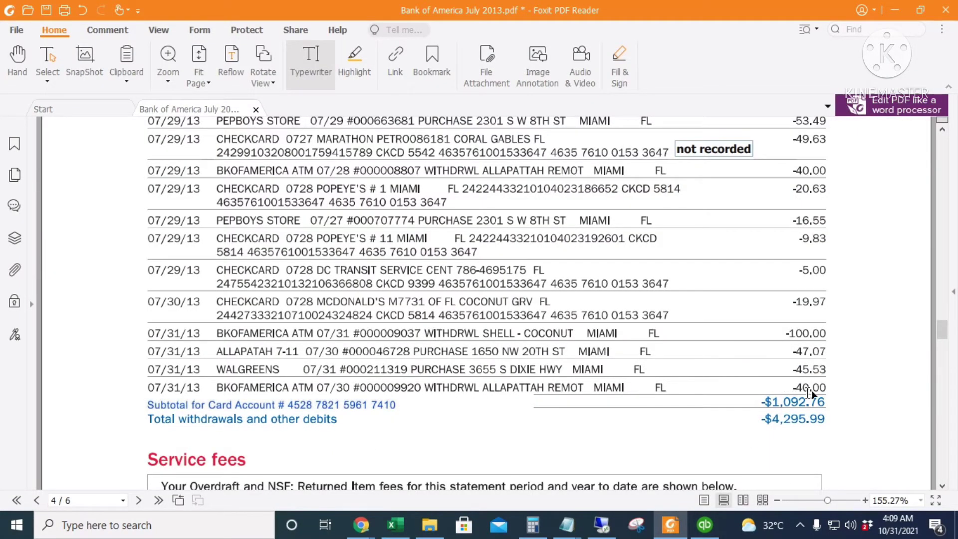
key("alt+Tab")
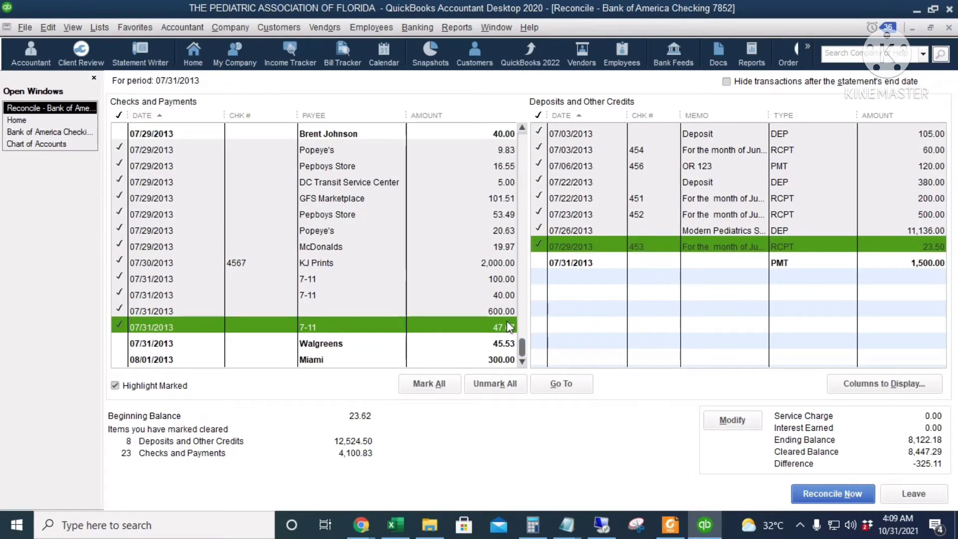
left_click(501, 344)
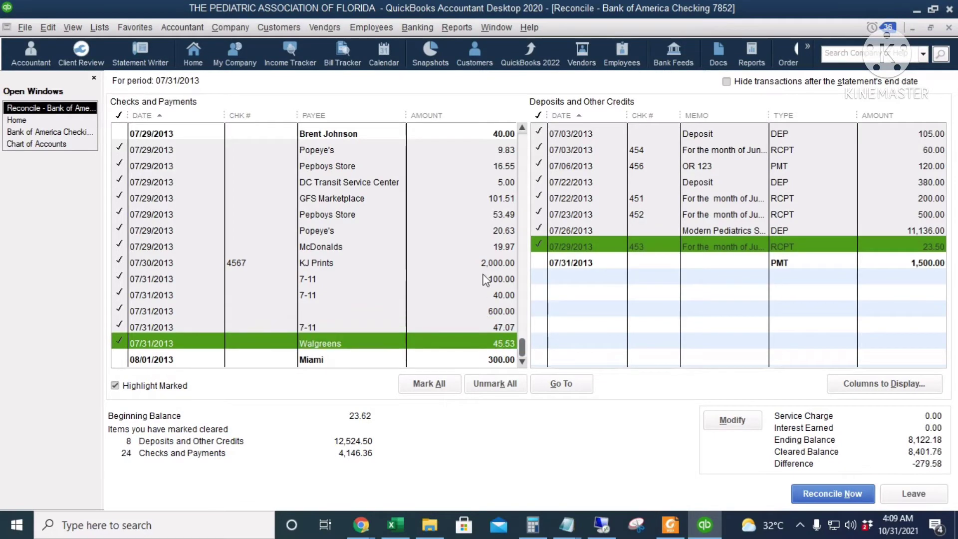
scroll(449, 238, "up", 1)
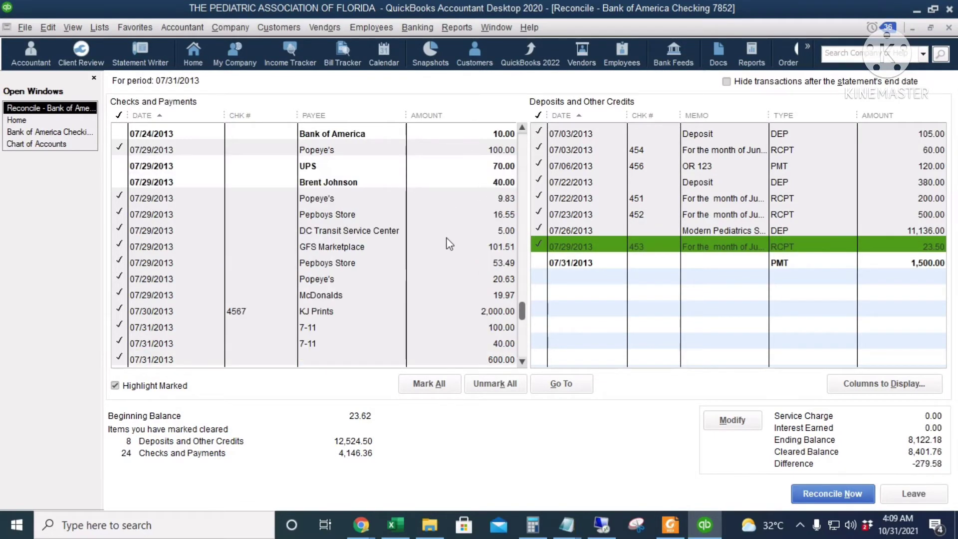
left_click(437, 182)
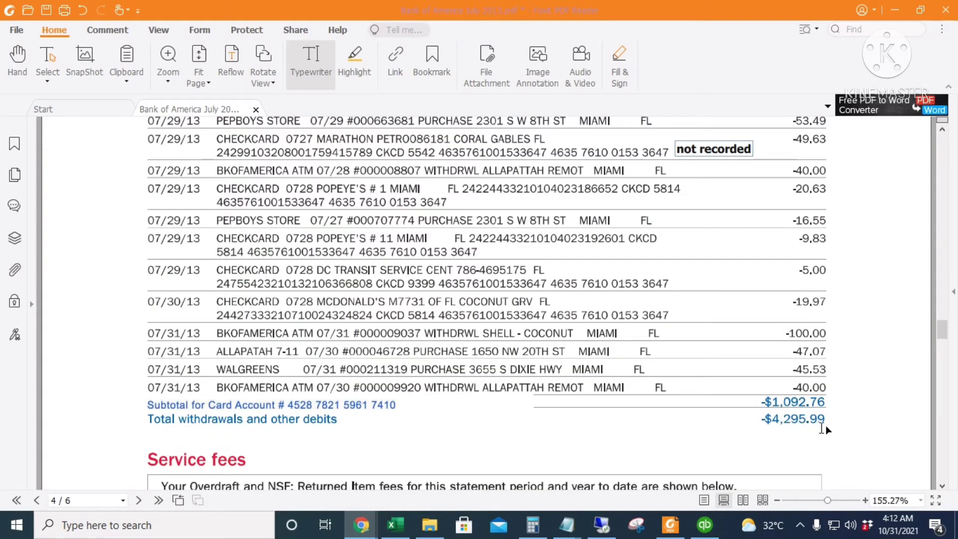
left_click(705, 526)
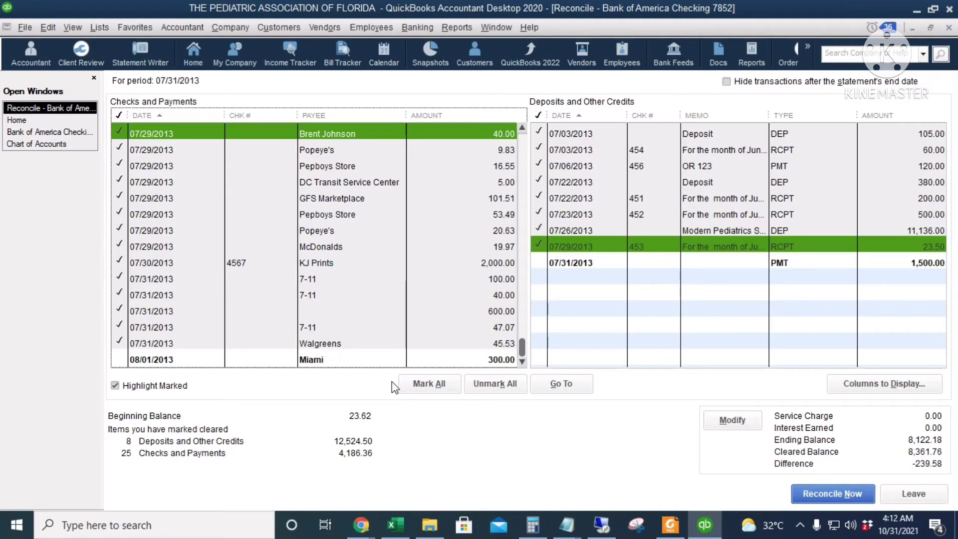
left_click(672, 526)
scroll(645, 345, "down", 15)
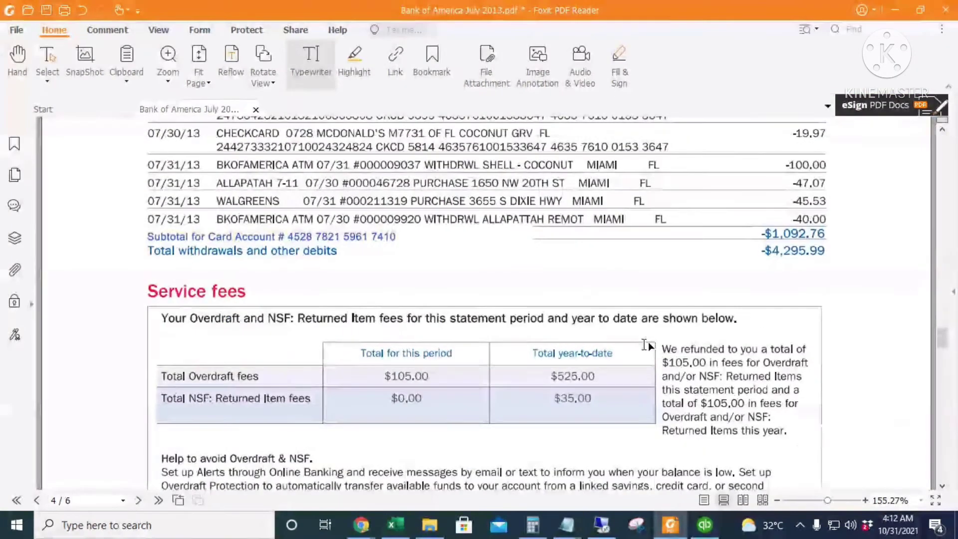
Clear both 07/03 Bank of America 35.00 fees in the reconciliation
scroll(647, 357, "down", 12)
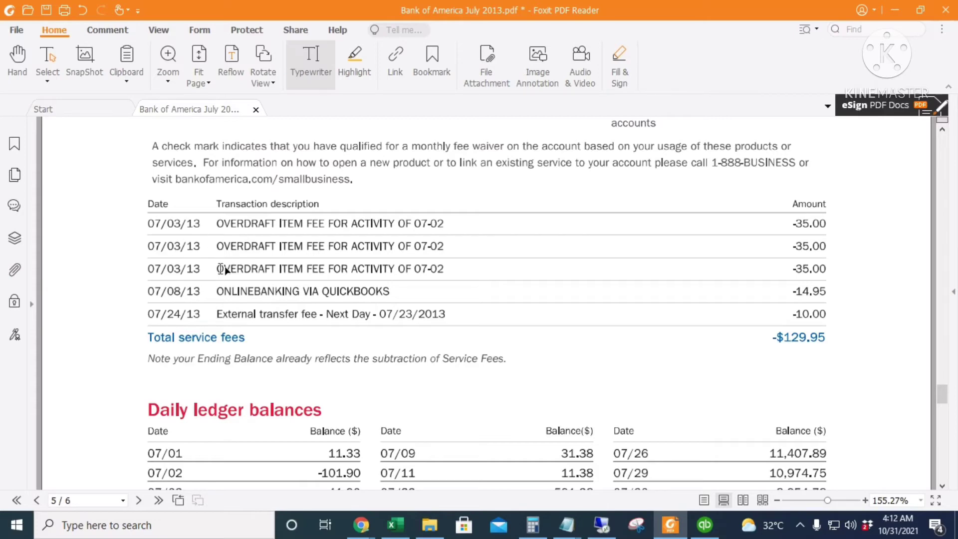
left_click(700, 516)
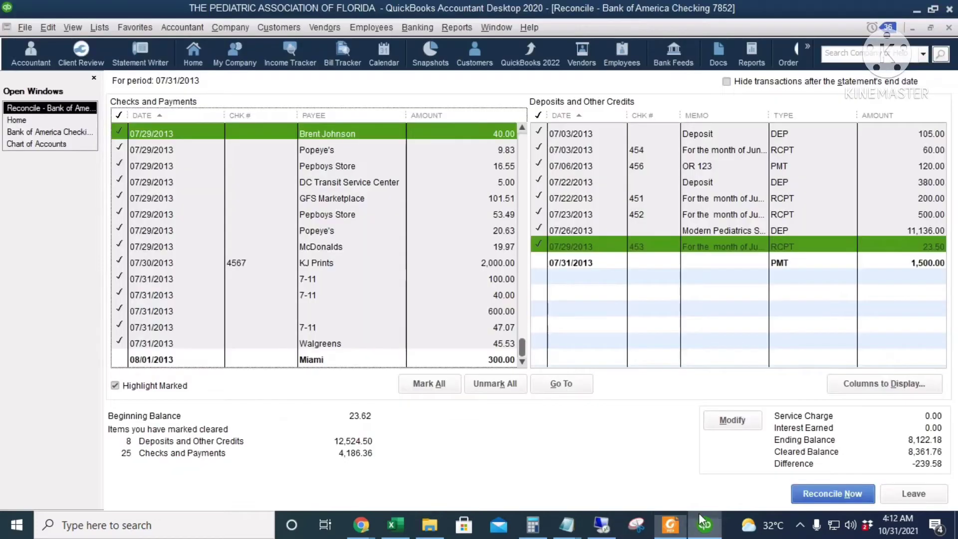
scroll(268, 168, "up", 10)
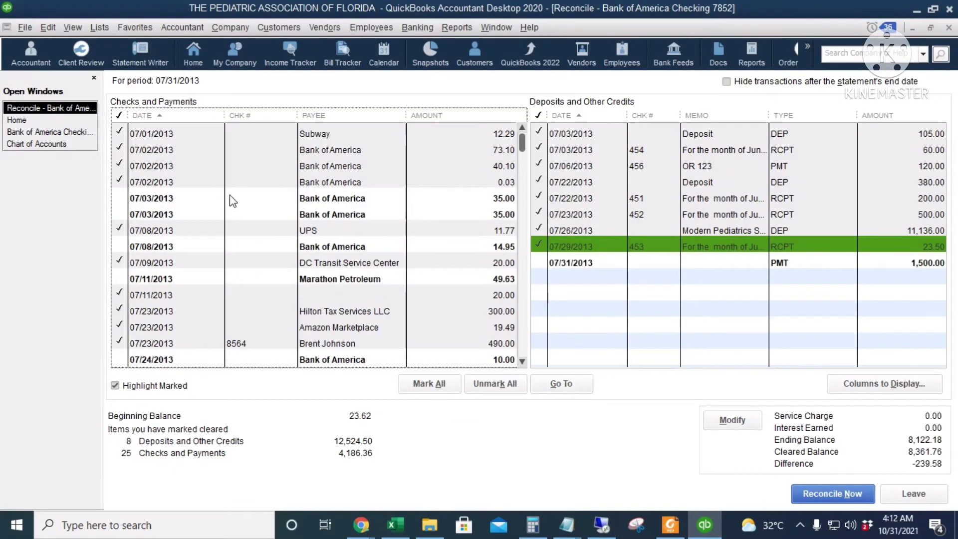
left_click(202, 200)
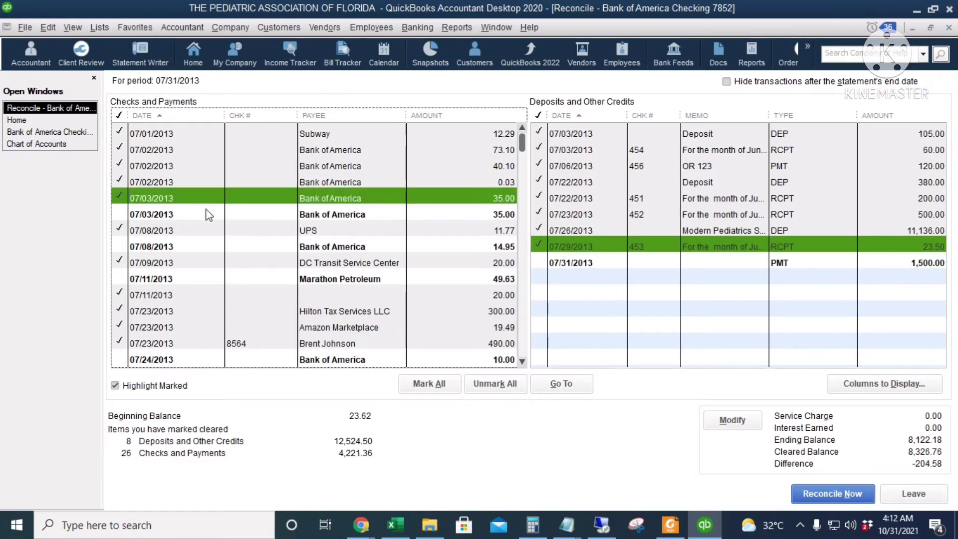
left_click(210, 216)
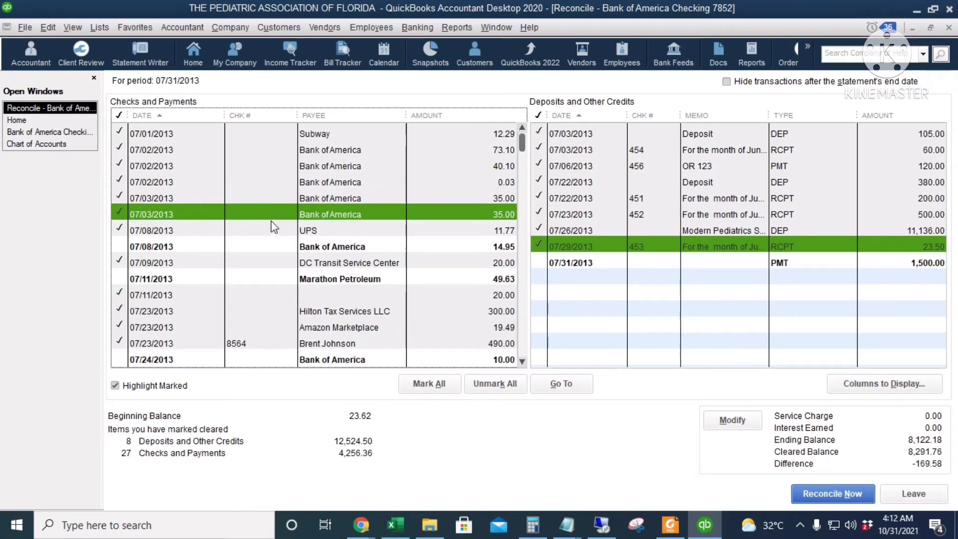
Add a 'not recorded' Typewriter note on the bank statement in Foxit
left_click(671, 525)
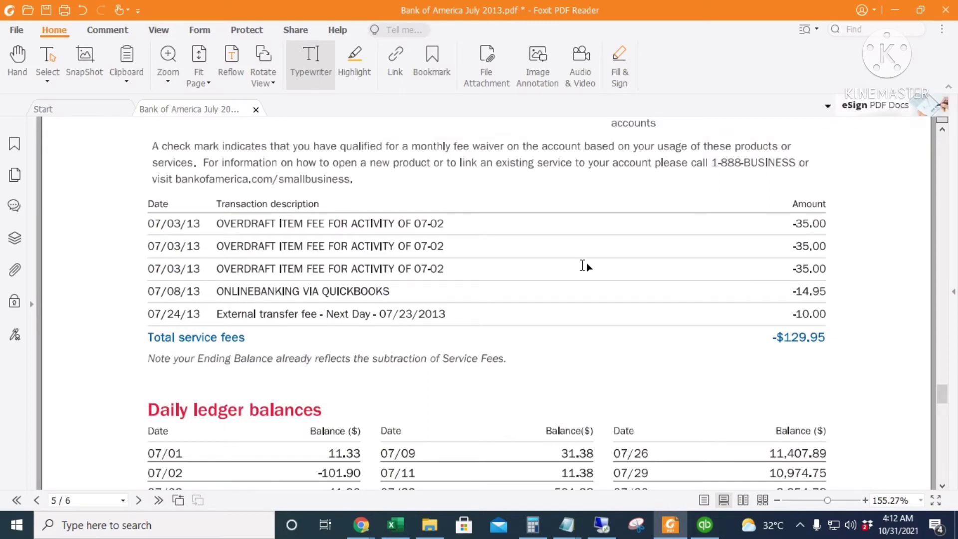
type("not recorede")
key("BackSpace")
key("BackSpace")
key("BackSpace")
type("ded")
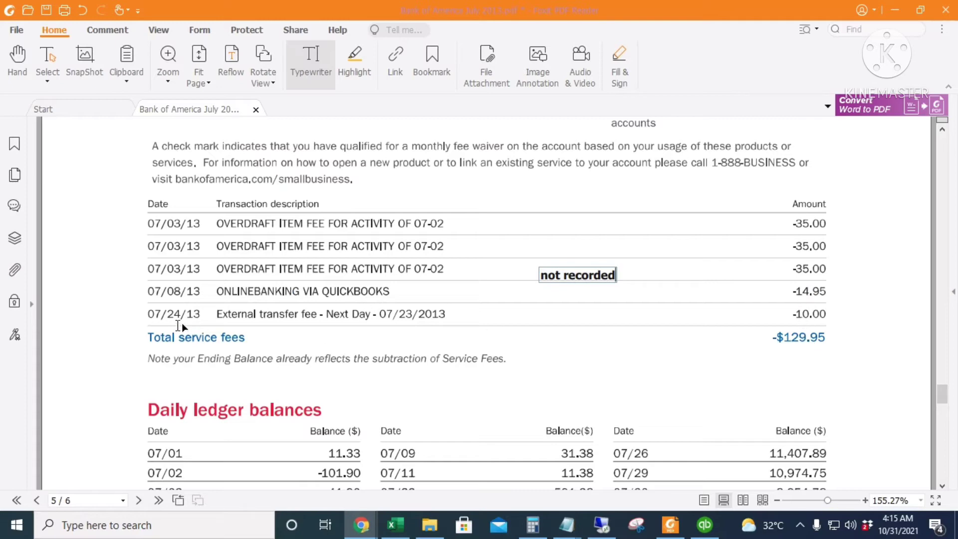
Clear the 07/08 14.95 and 07/24 10.00 Bank of America charges
left_click(703, 525)
left_click(451, 247)
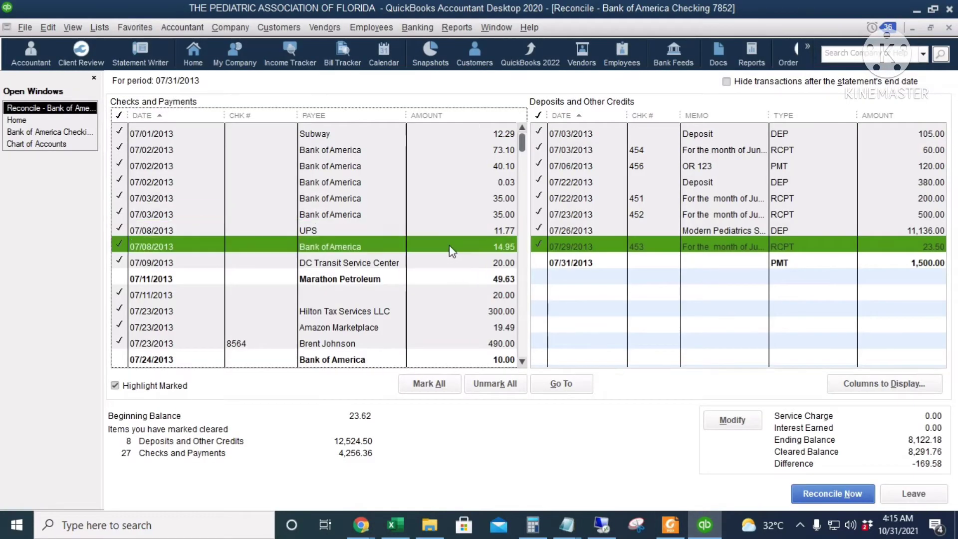
scroll(462, 322, "down", 1)
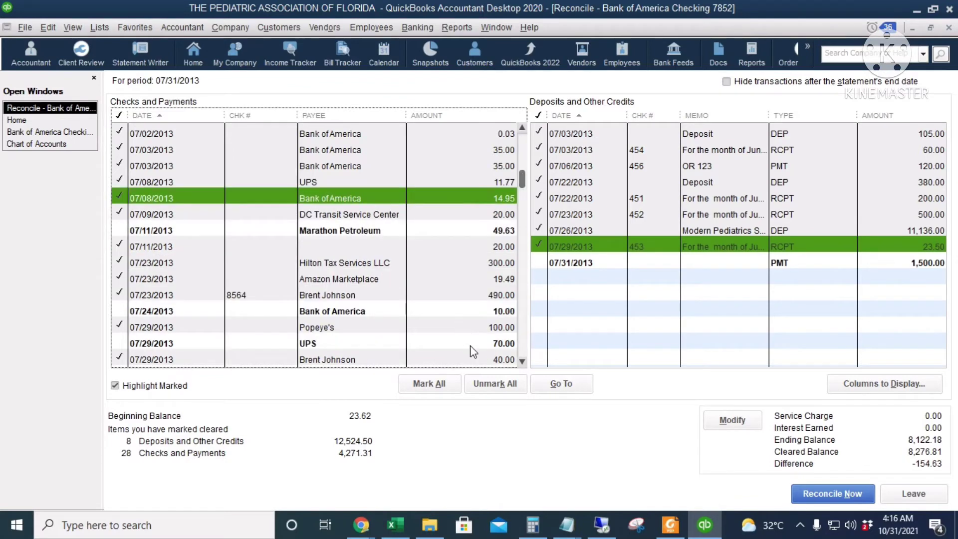
left_click(457, 312)
Recheck the statement, then select the 07/29 UPS 70.00 payment in Reconcile
key("alt+Tab")
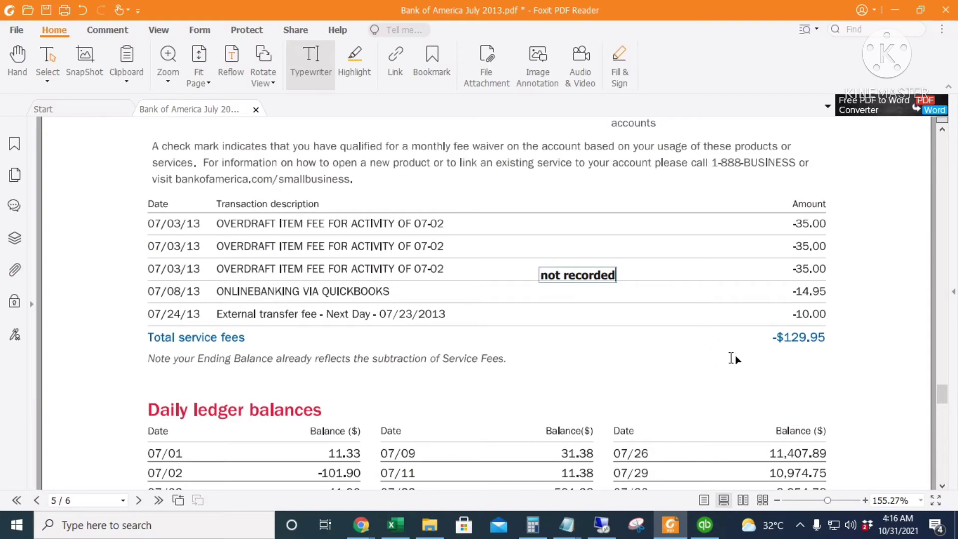
scroll(747, 379, "up", 15)
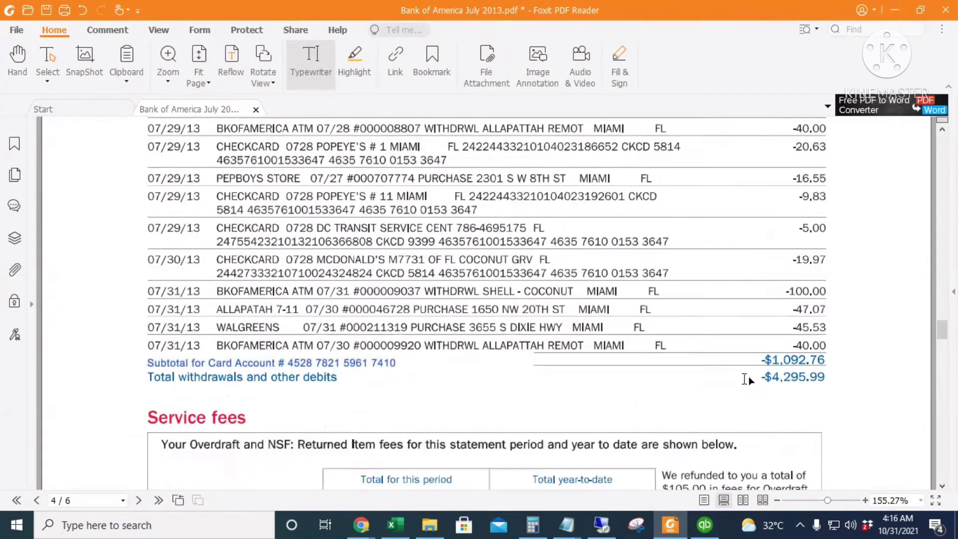
scroll(749, 376, "up", 4)
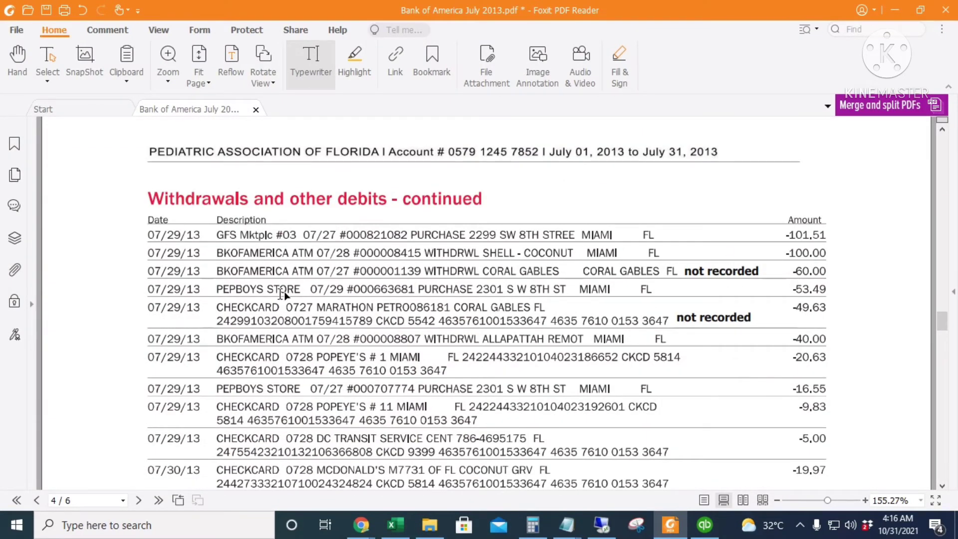
left_click(705, 525)
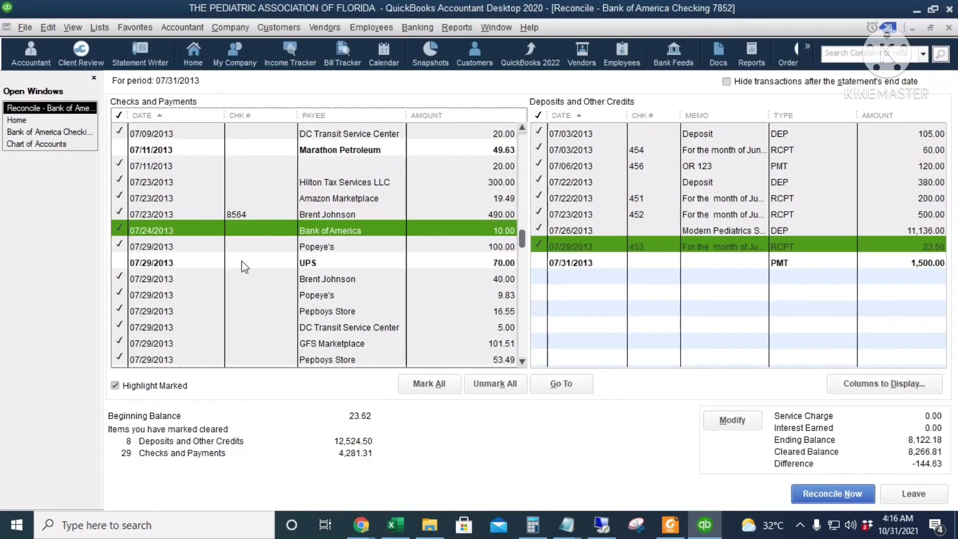
scroll(319, 264, "down", 1)
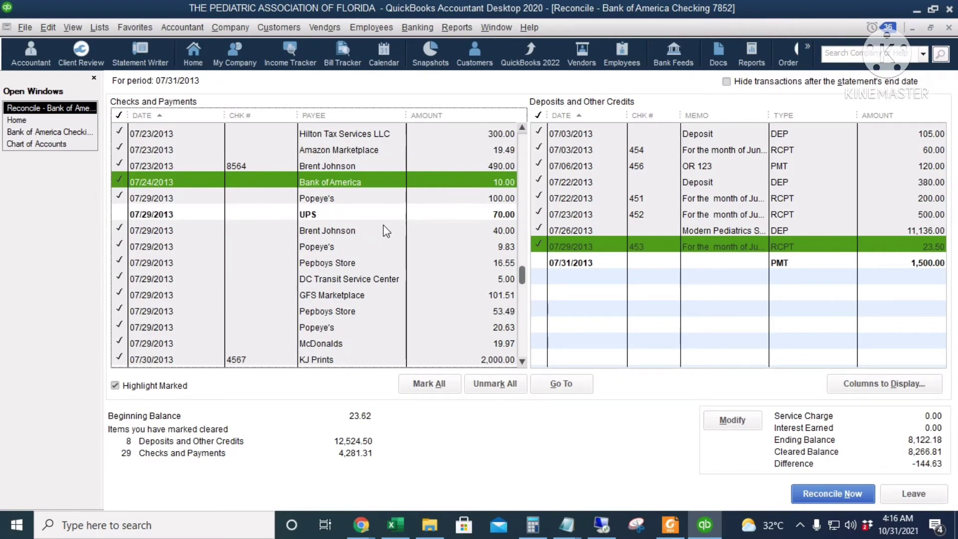
scroll(384, 227, "down", 2)
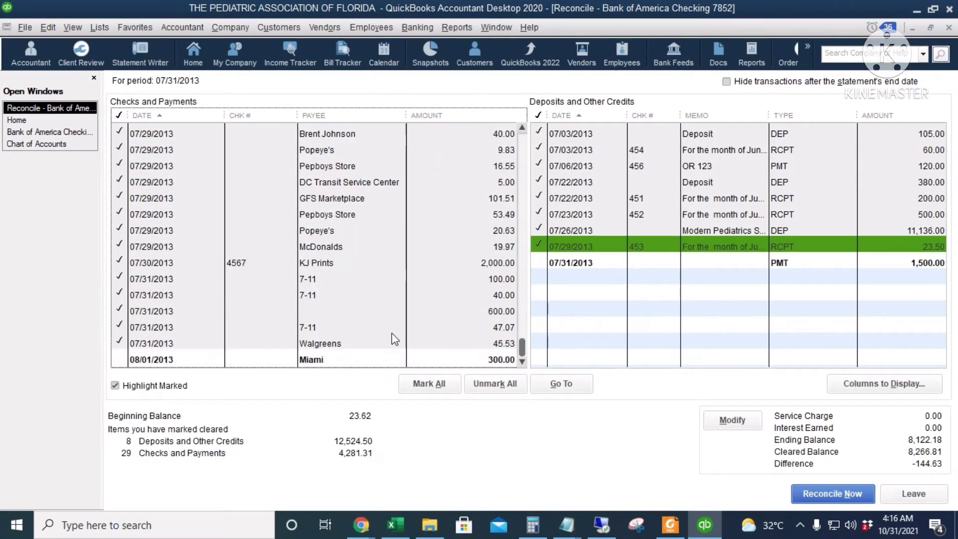
scroll(393, 300, "up", 2)
left_click(338, 220)
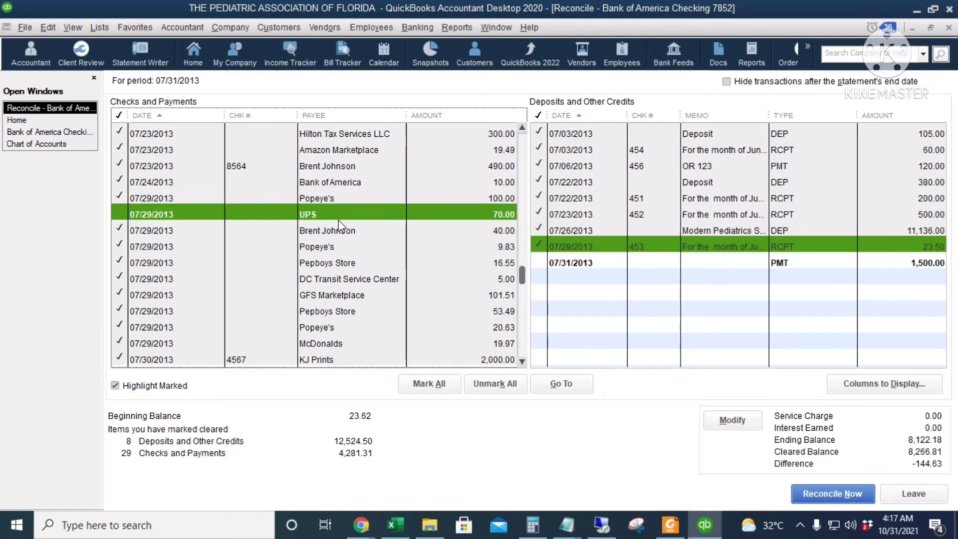
Change the UPS check amount from 70.00 to 60.00, save it, and mark it cleared
double_click(389, 218)
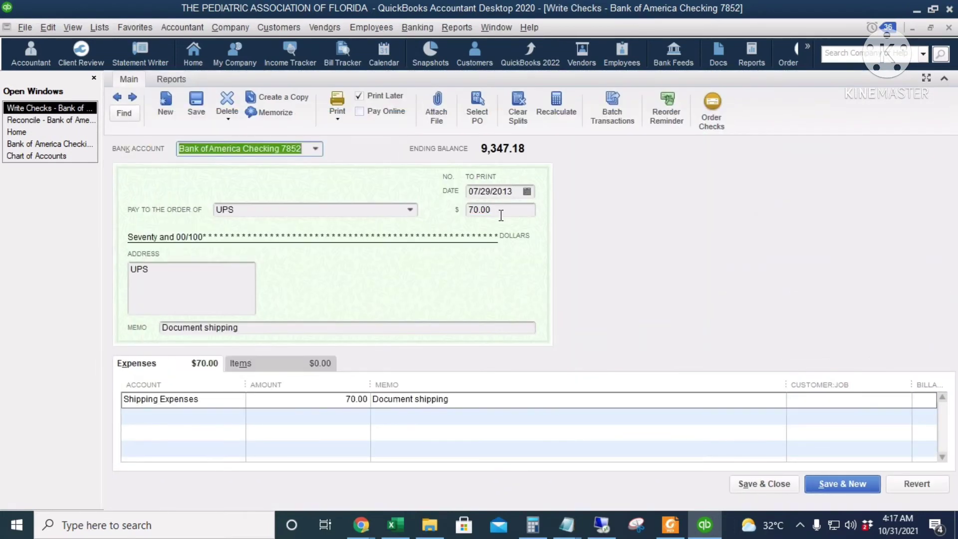
left_click(501, 215)
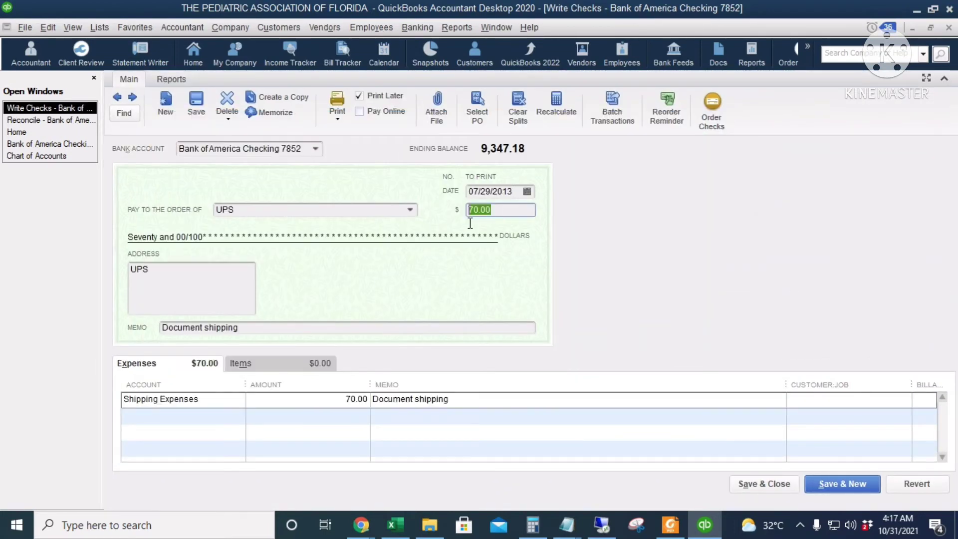
type("60")
left_click(345, 399)
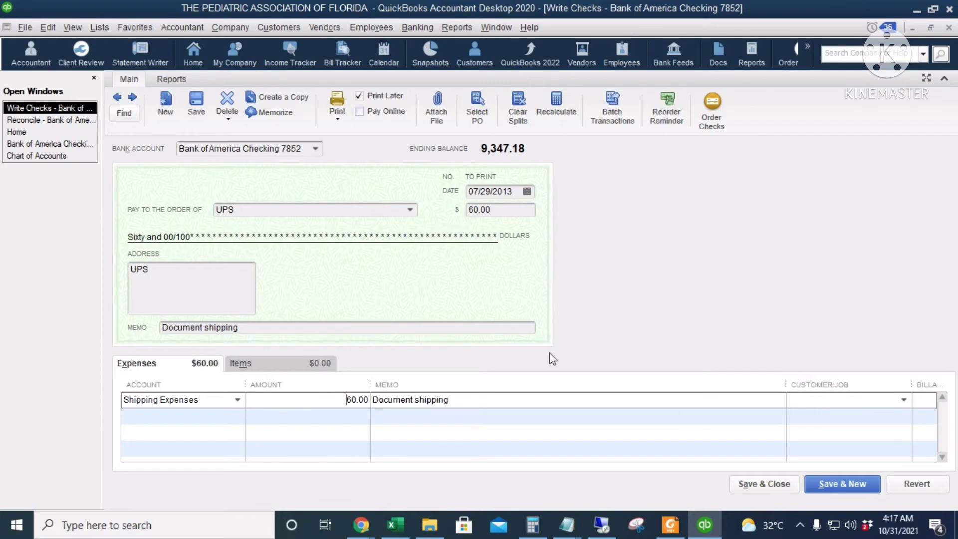
left_click(754, 480)
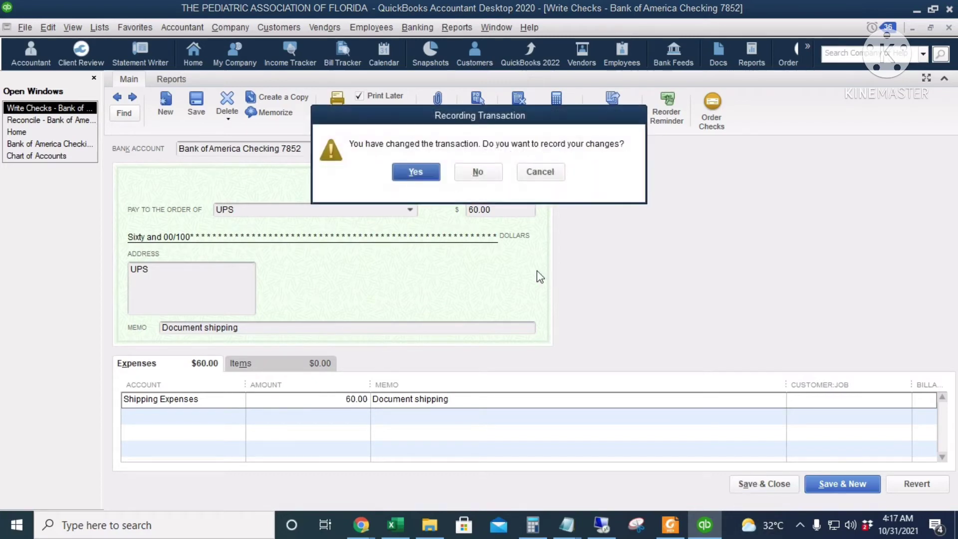
left_click(416, 172)
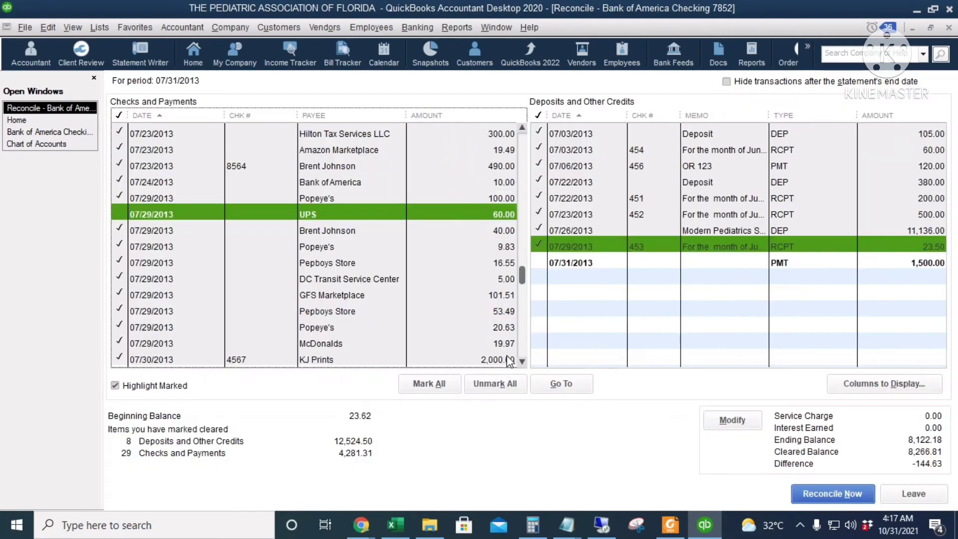
left_click(268, 211)
Cross-check the bank statement against the remaining reconciliation rows
left_click(671, 525)
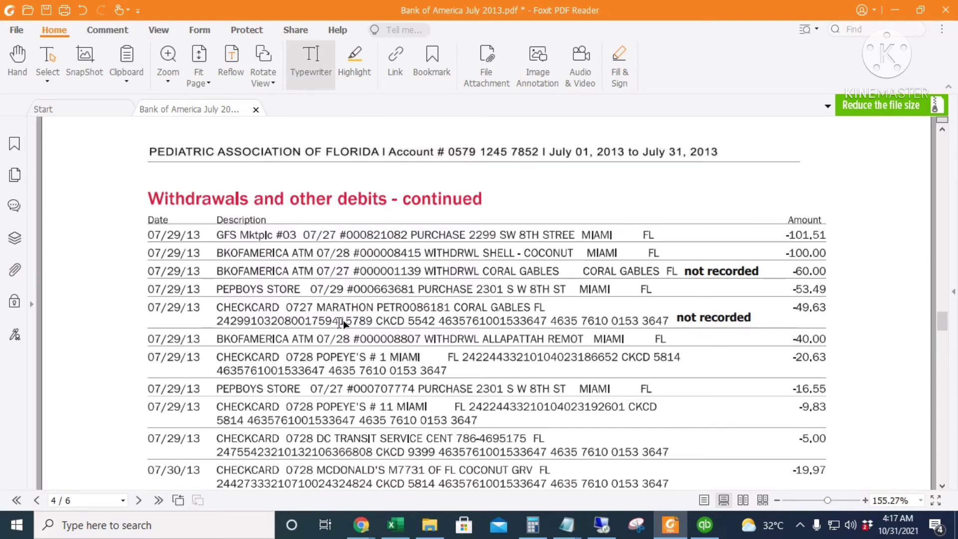
left_click(704, 526)
scroll(426, 298, "up", 2)
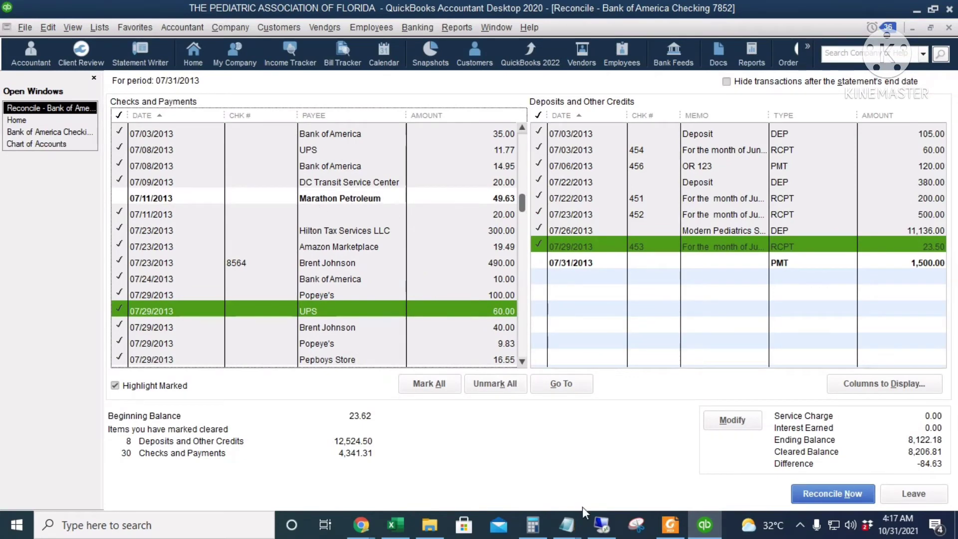
left_click(678, 532)
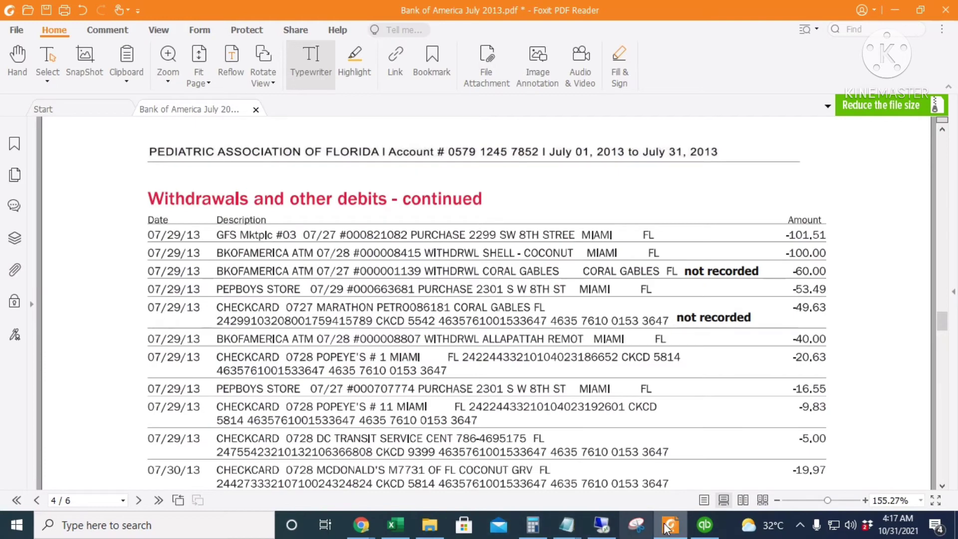
left_click(705, 525)
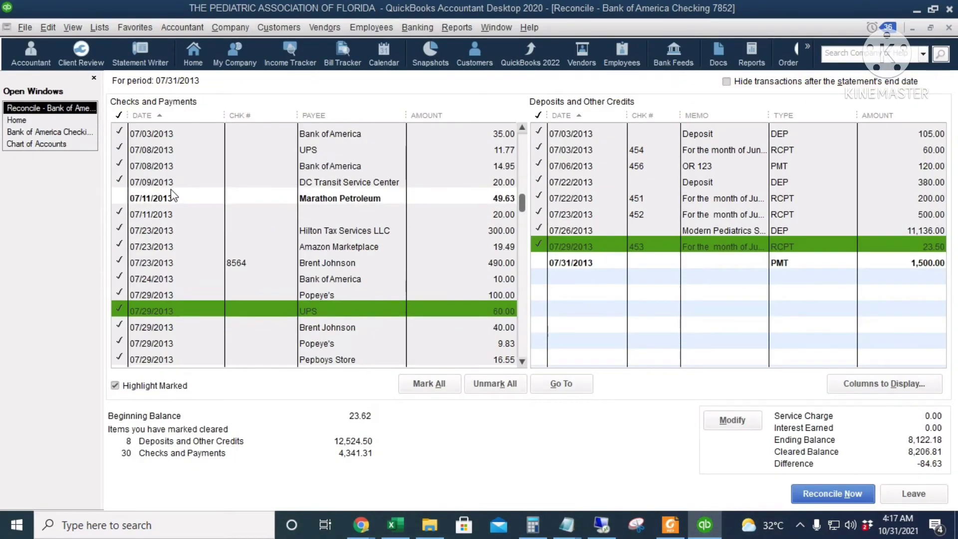
Redate the Marathon Petroleum 49.63 check to 07/29/2013, save it, and mark it cleared
double_click(266, 202)
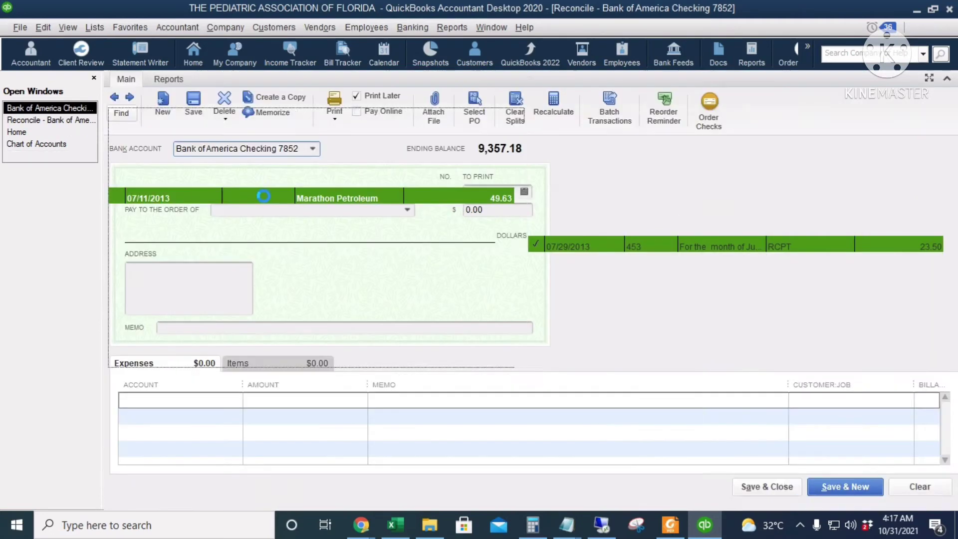
left_click(527, 192)
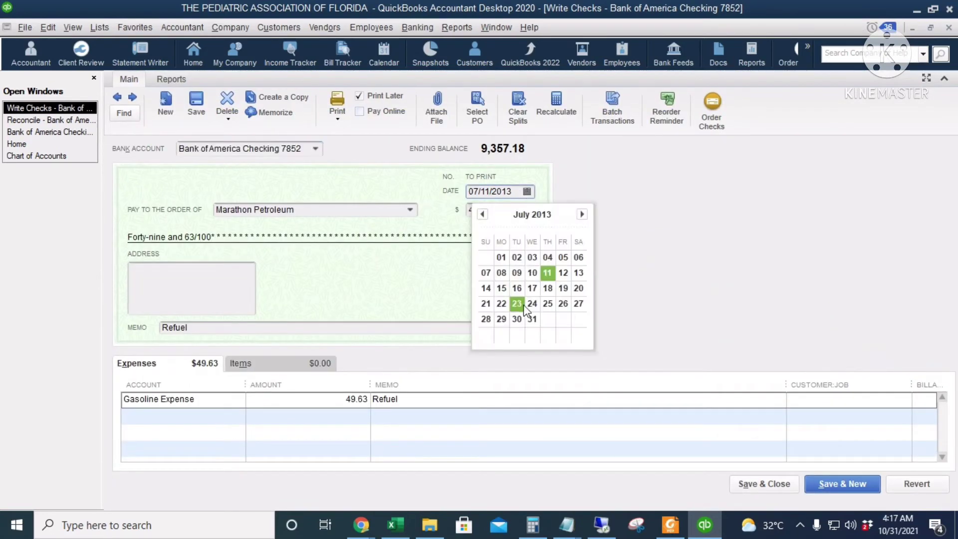
left_click(508, 322)
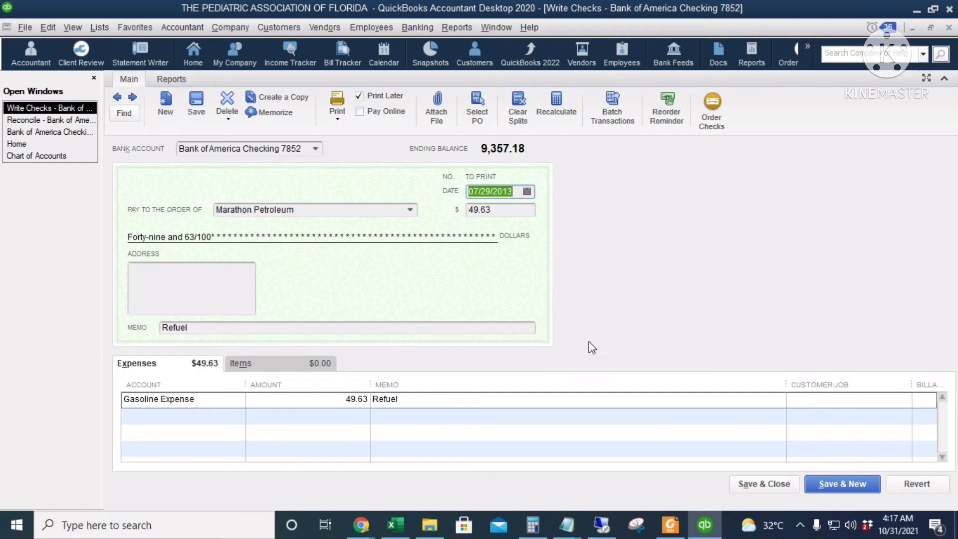
left_click(762, 484)
left_click(418, 172)
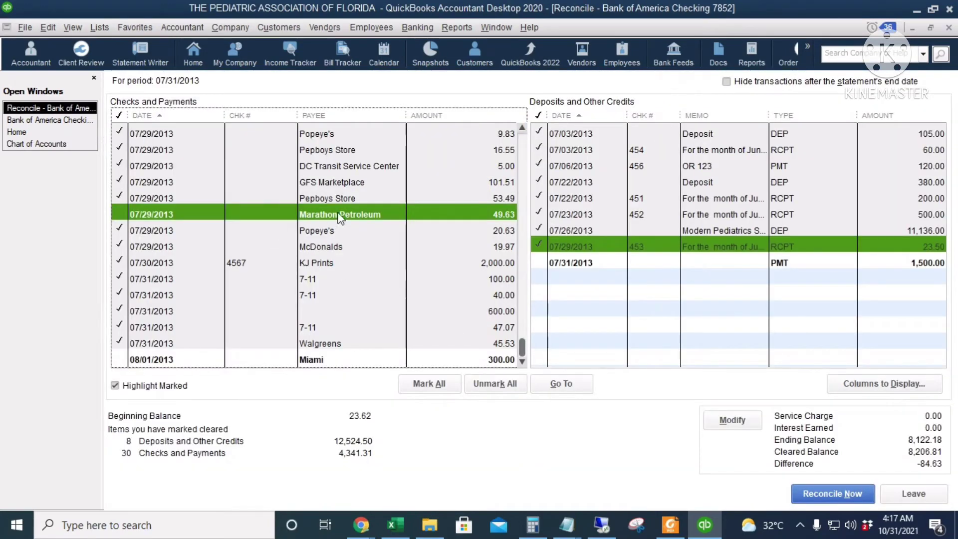
left_click(339, 218)
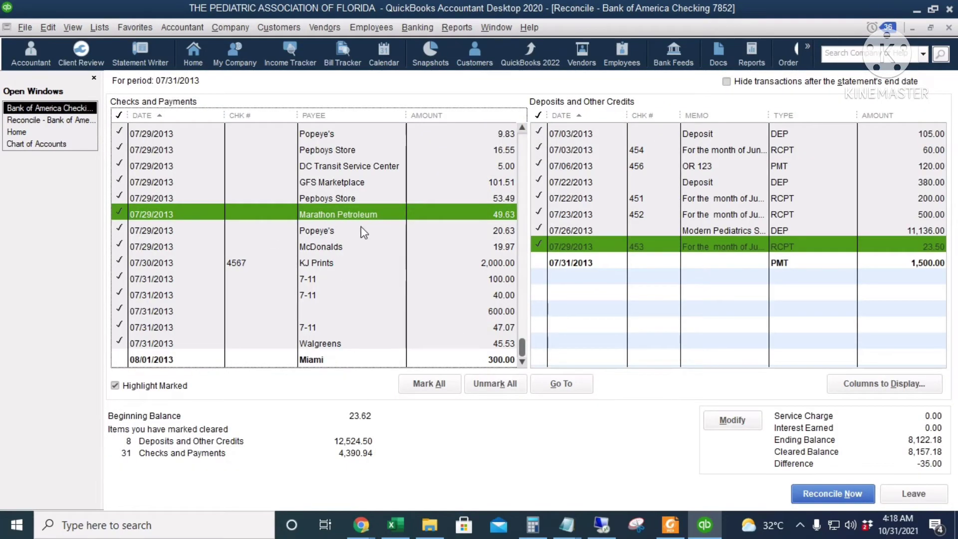
left_click(671, 524)
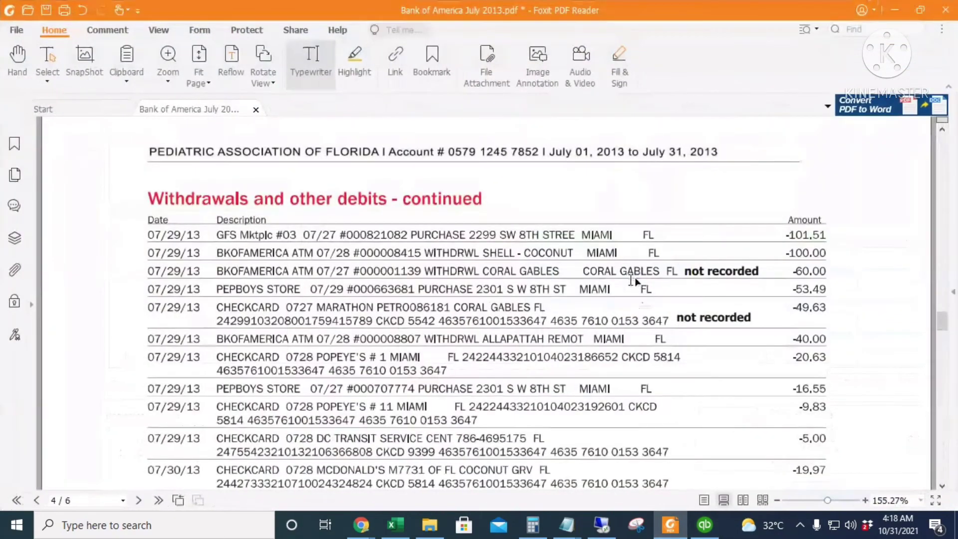
Locate the unrecorded 07/03 overdraft fee on the statement and start a new check with Ctrl+W
scroll(647, 379, "down", 10)
scroll(651, 399, "down", 15)
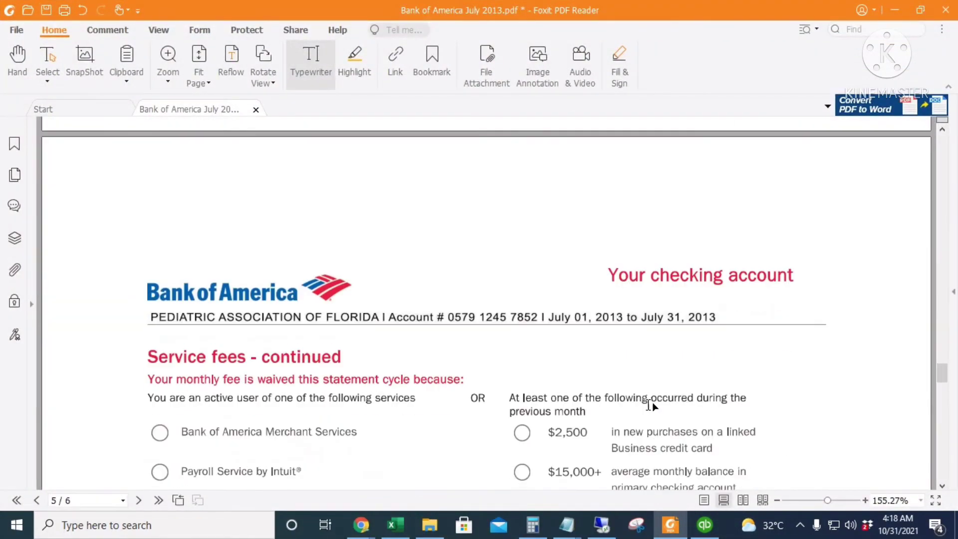
scroll(569, 172, "up", 3)
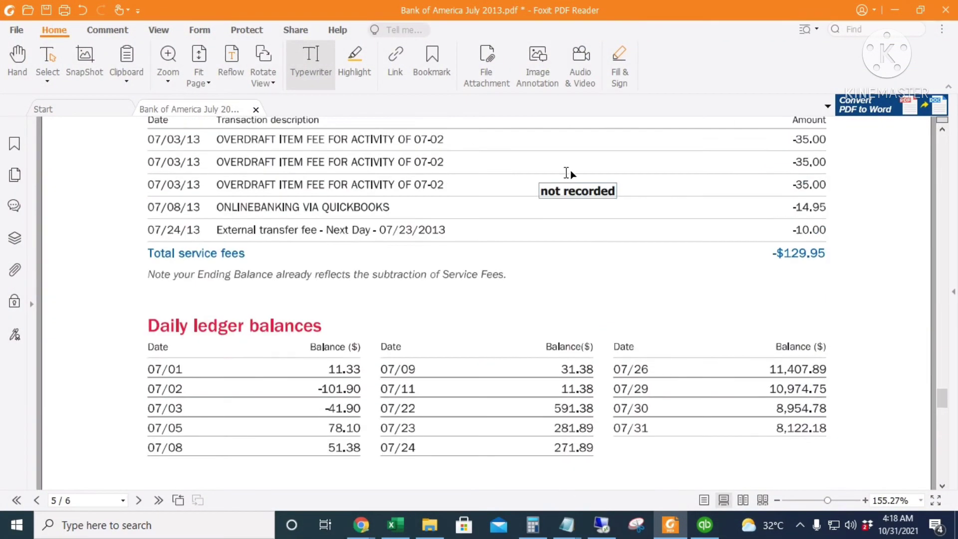
left_click(704, 528)
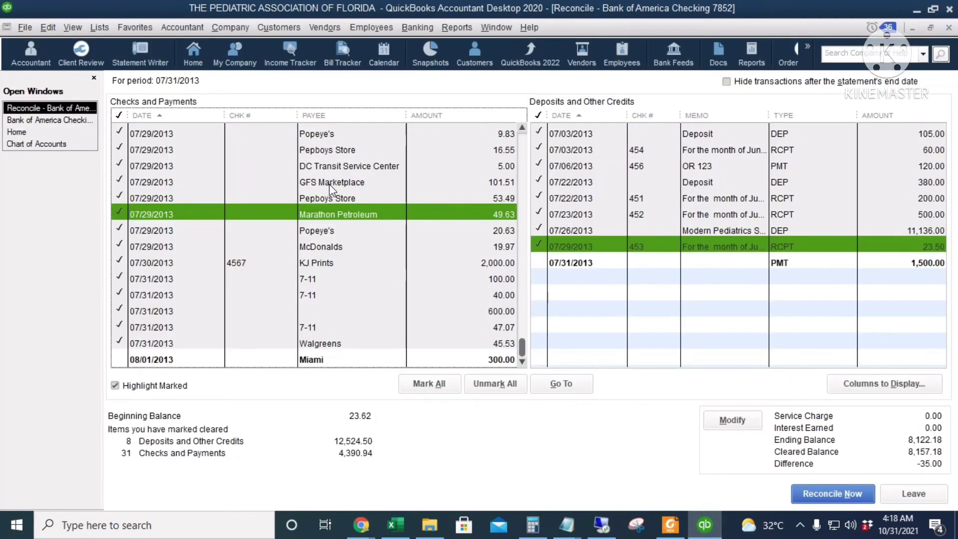
key("ctrl+w")
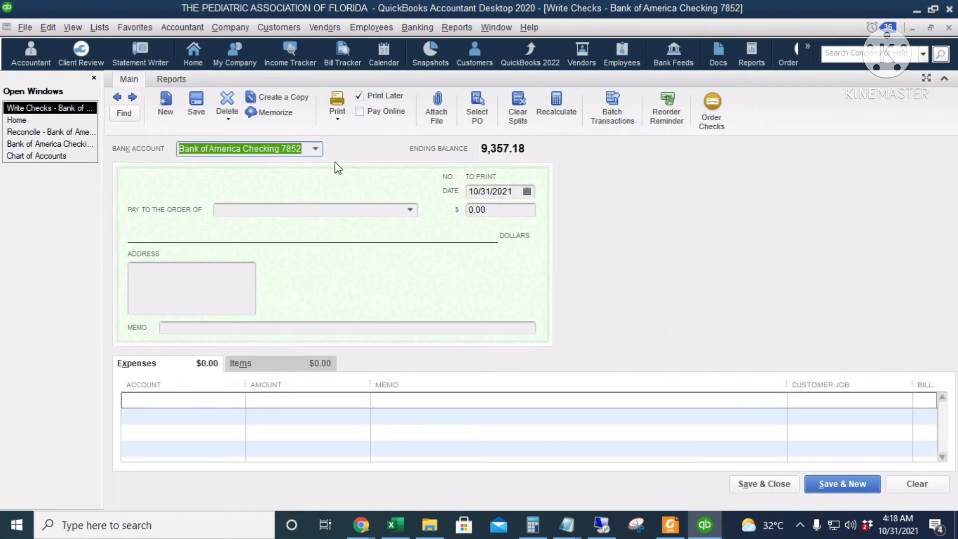
Fill in a Checking 7852 check dated 07/03/2013 to Bank of America for 35.00
left_click(315, 149)
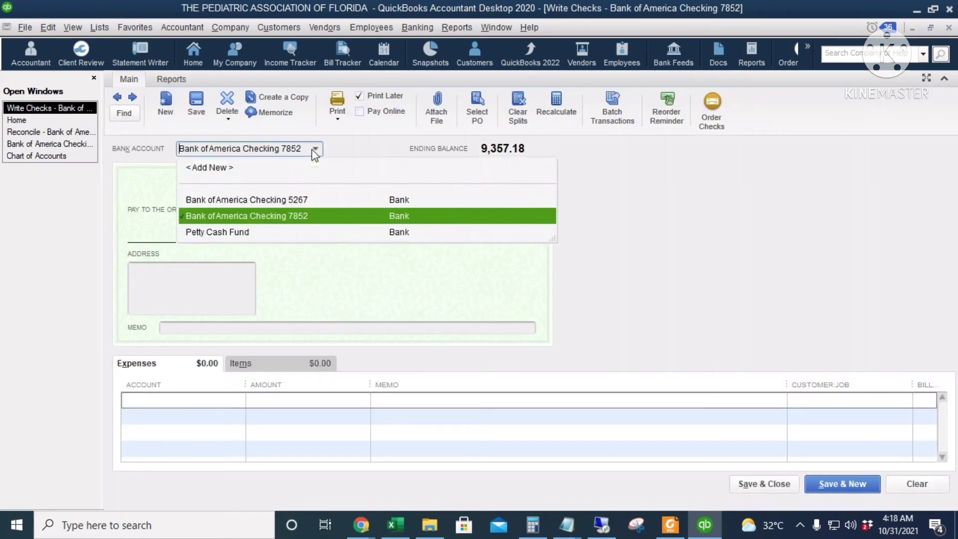
left_click(330, 218)
left_click(522, 192)
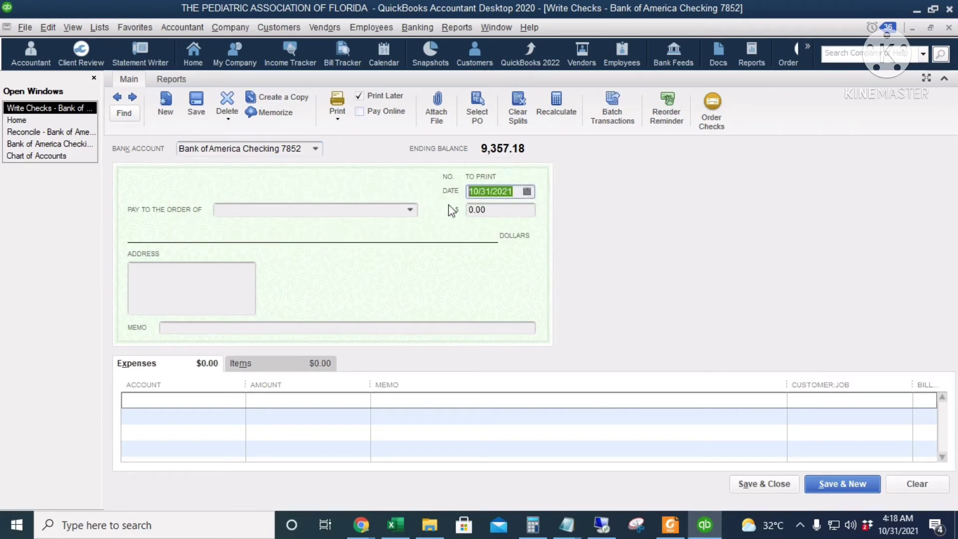
type("7.03.")
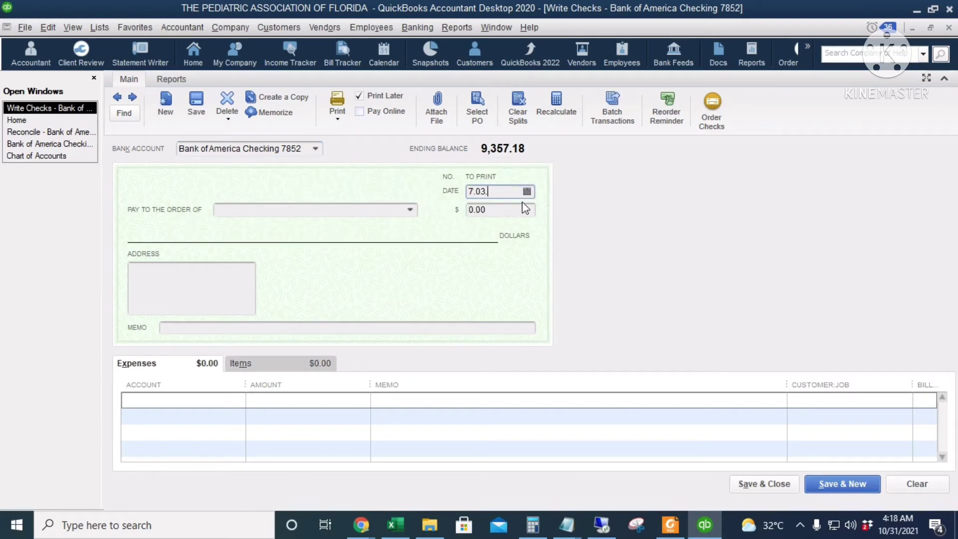
left_click(266, 211)
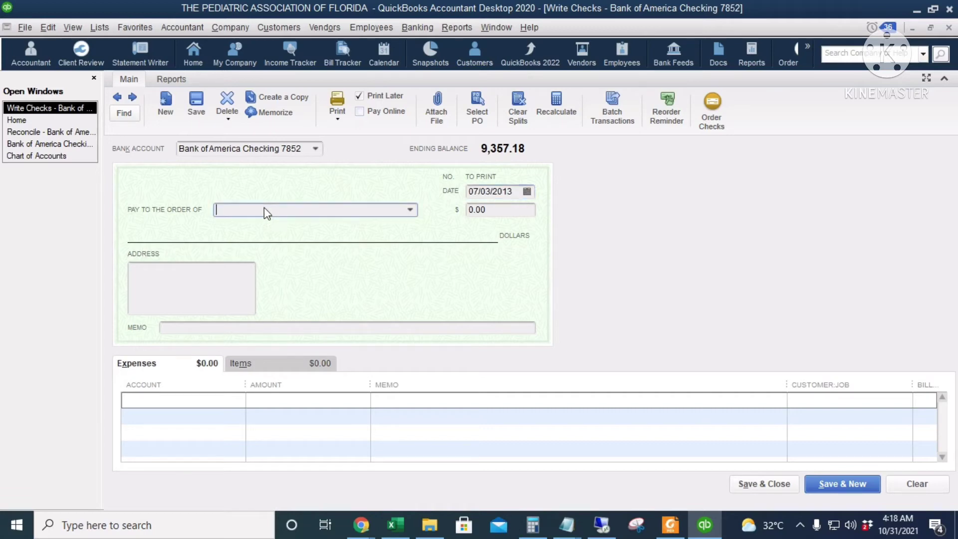
type("Bank of America")
key("Tab")
type("2")
key("BackSpace")
type("35")
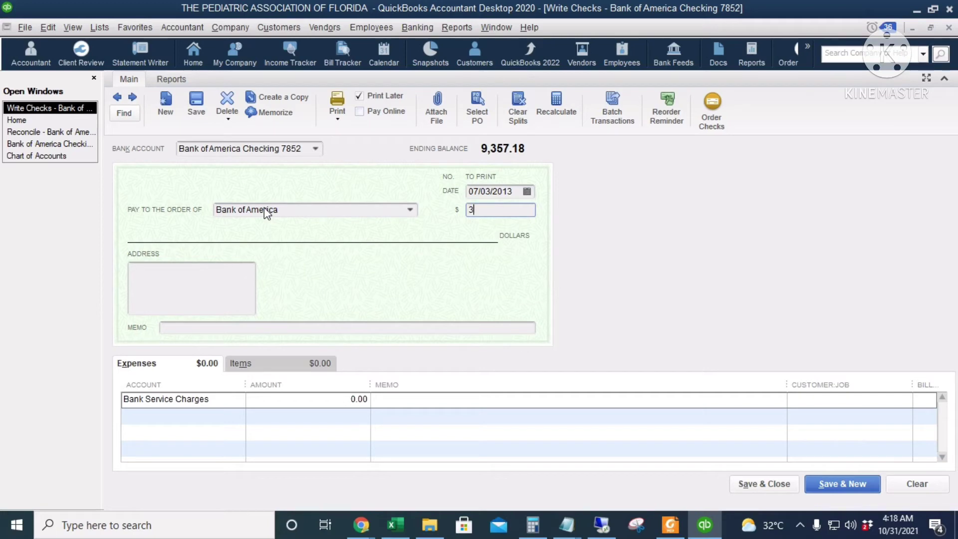
key("Tab")
Code the check to Bank Service Charges with memo 'Overdraft fees' and save it
left_click(226, 402)
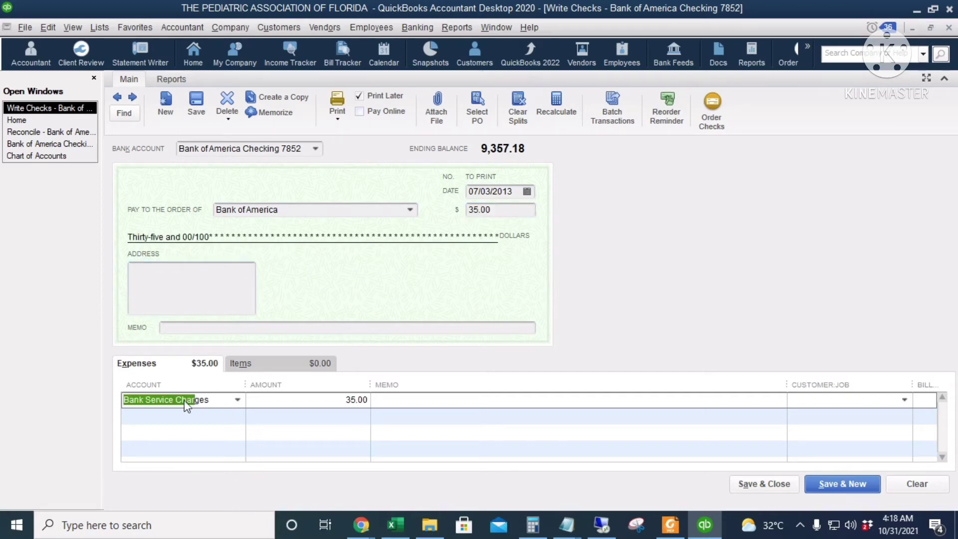
left_click(236, 329)
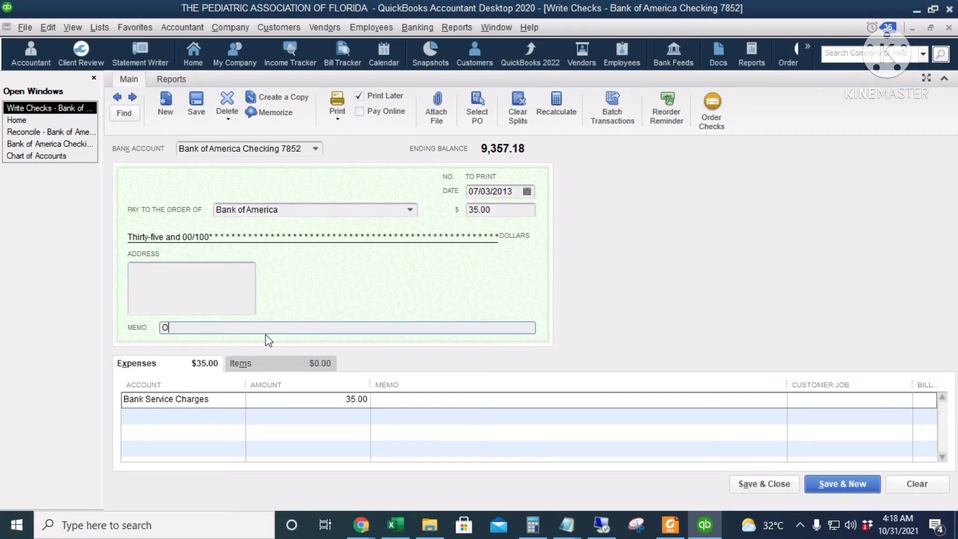
type("Overdraft fees")
left_click_drag(237, 329, 119, 335)
key("ctrl+c")
left_click(421, 398)
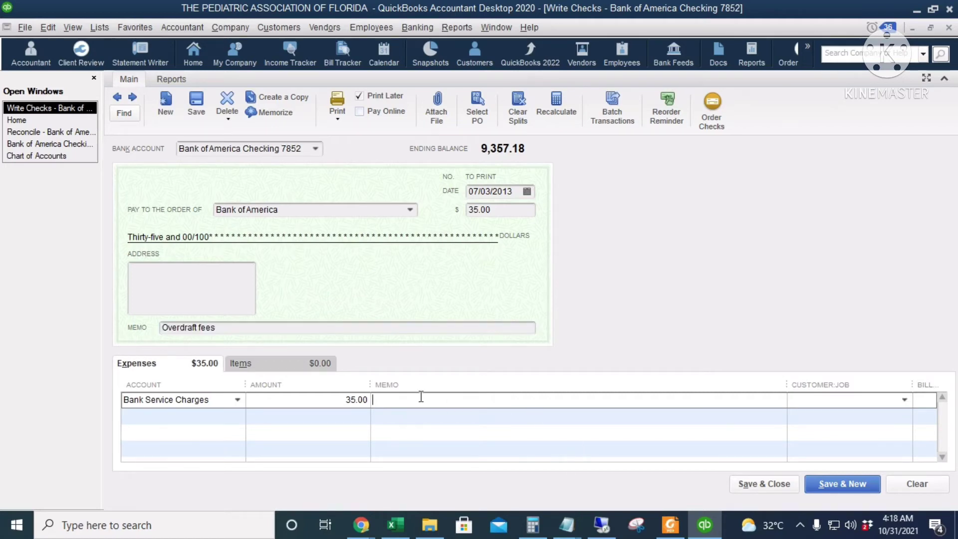
key("ctrl+v")
left_click(760, 483)
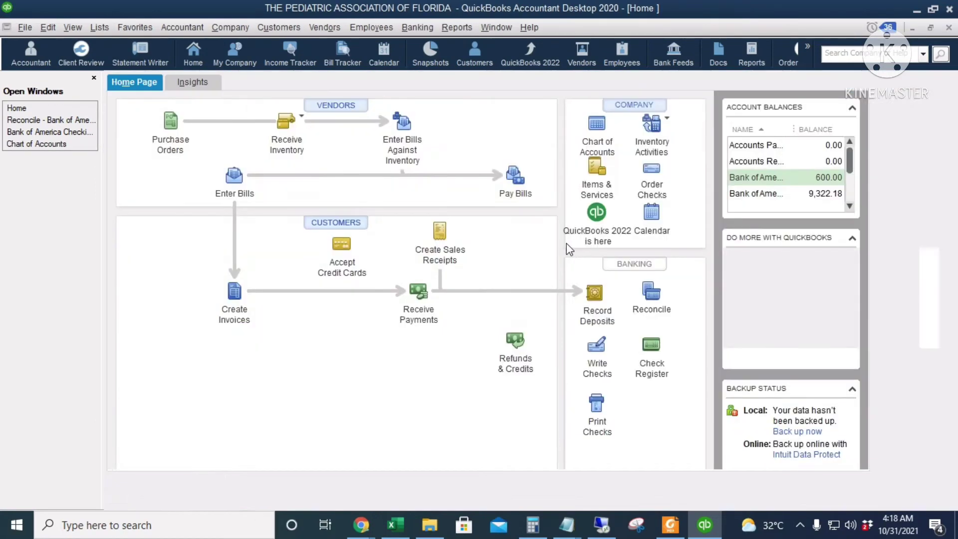
Mark the new 07/03 35.00 Bank of America payment cleared in the reconciliation
left_click(76, 121)
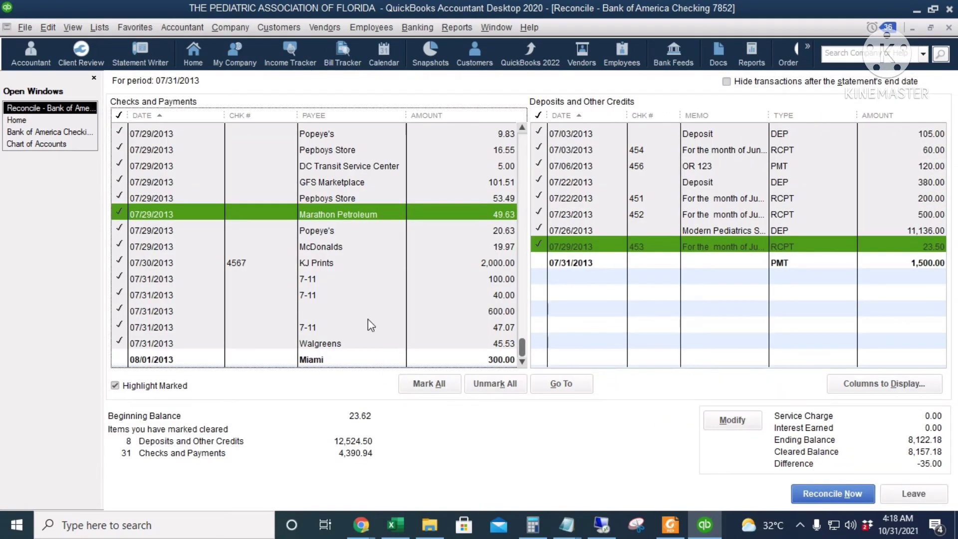
scroll(367, 319, "up", 6)
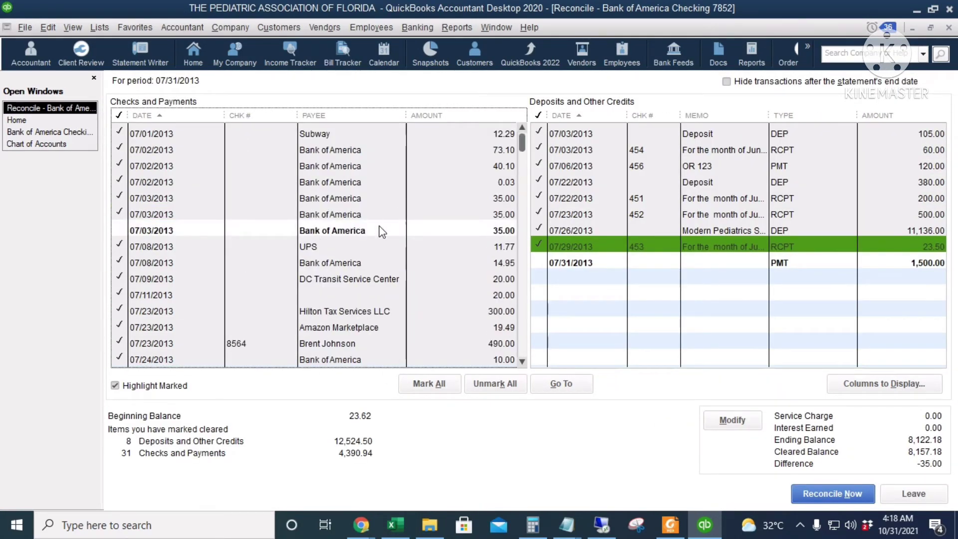
left_click(382, 231)
left_click(670, 524)
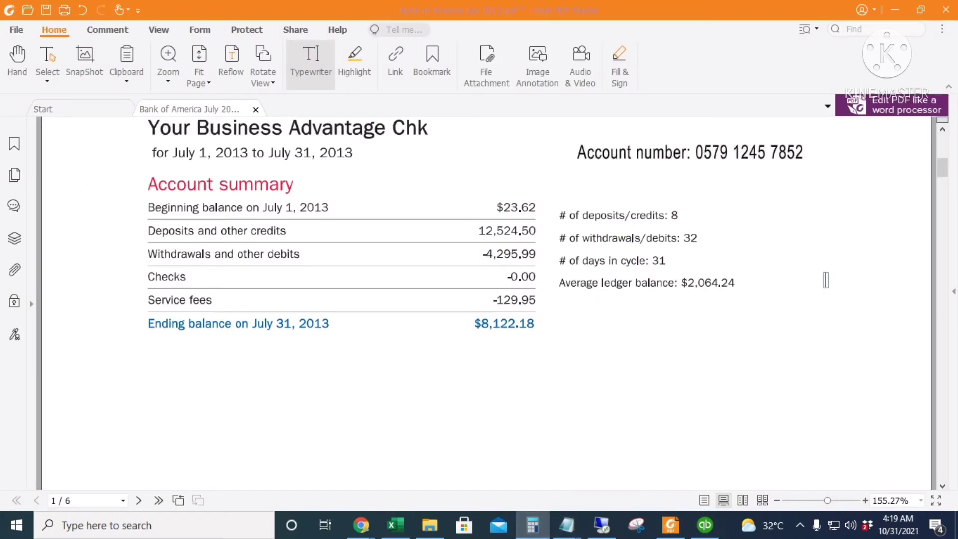
Add withdrawals 4,295.99 and service fees 129.95 in Calculator, confirming 4,425.94
left_click_drag(957, 149, 687, 124)
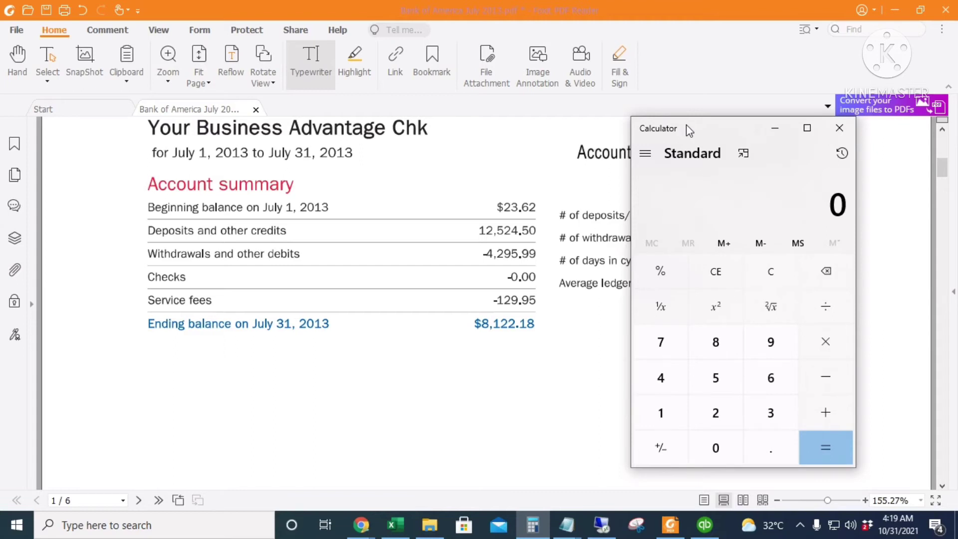
type("4295.99")
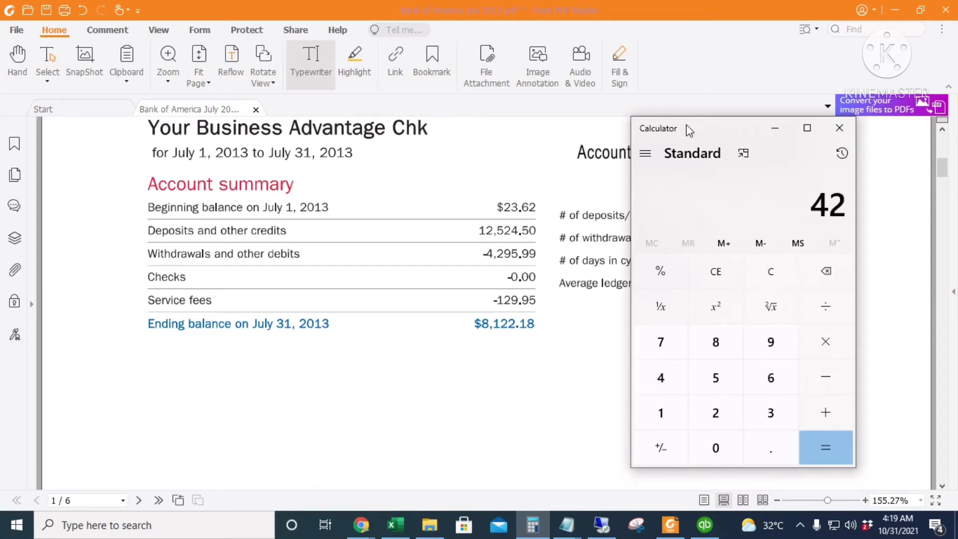
key("plus")
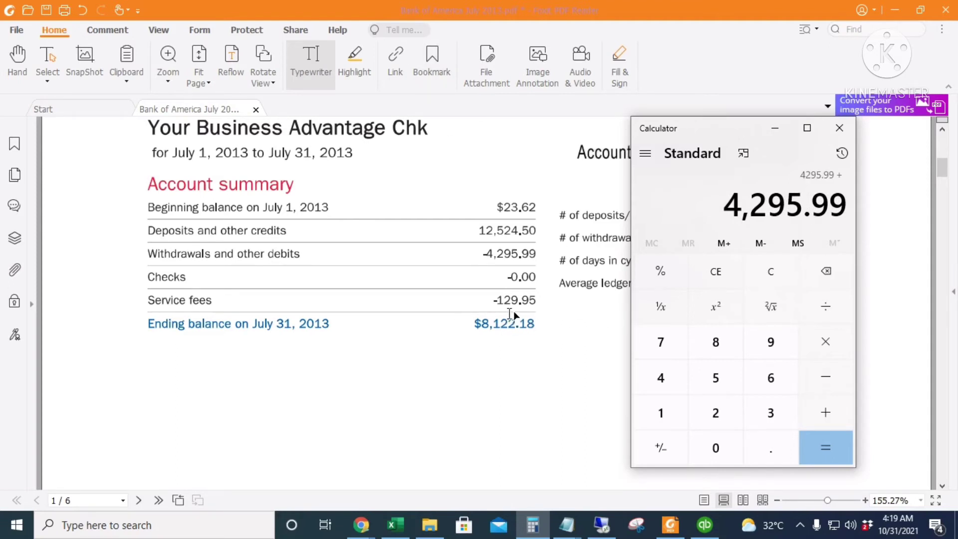
type("129.95")
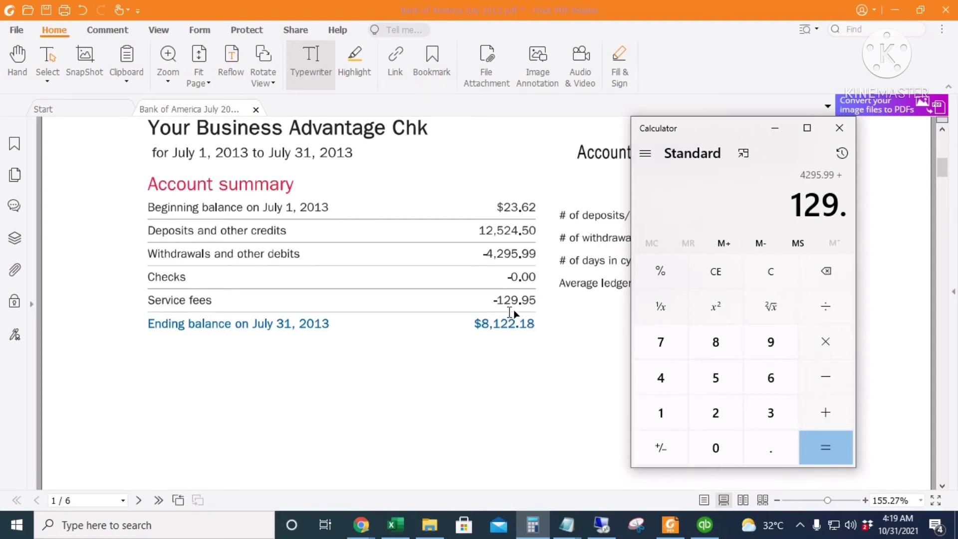
left_click(826, 446)
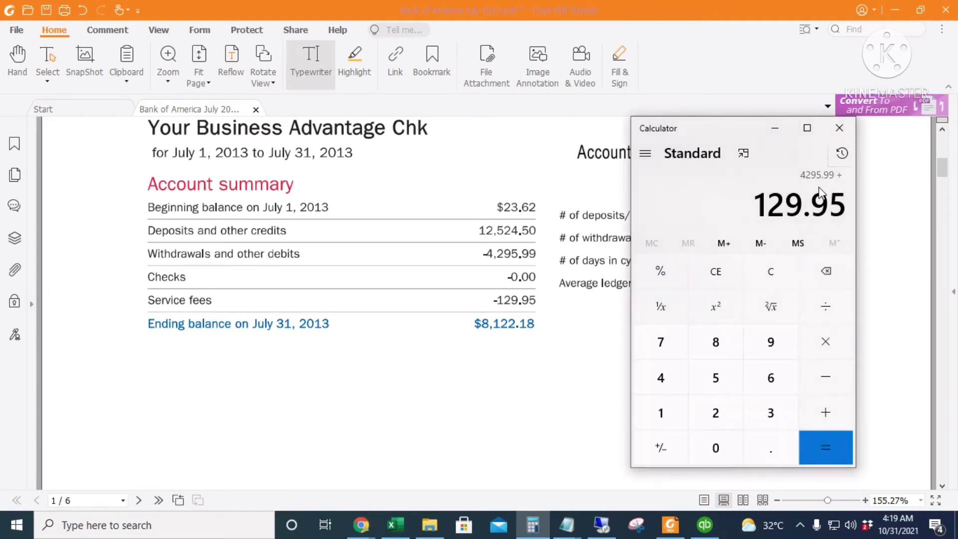
left_click(827, 446)
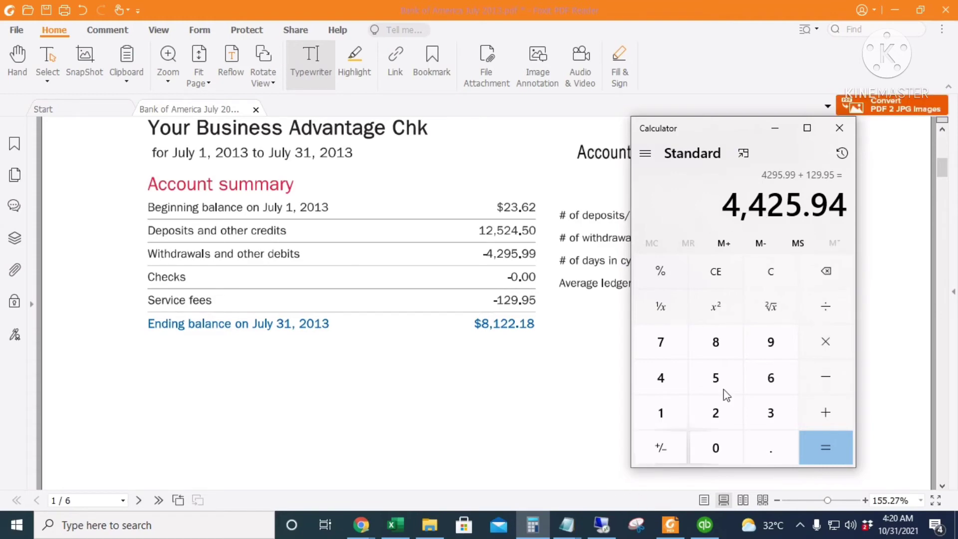
left_click(705, 525)
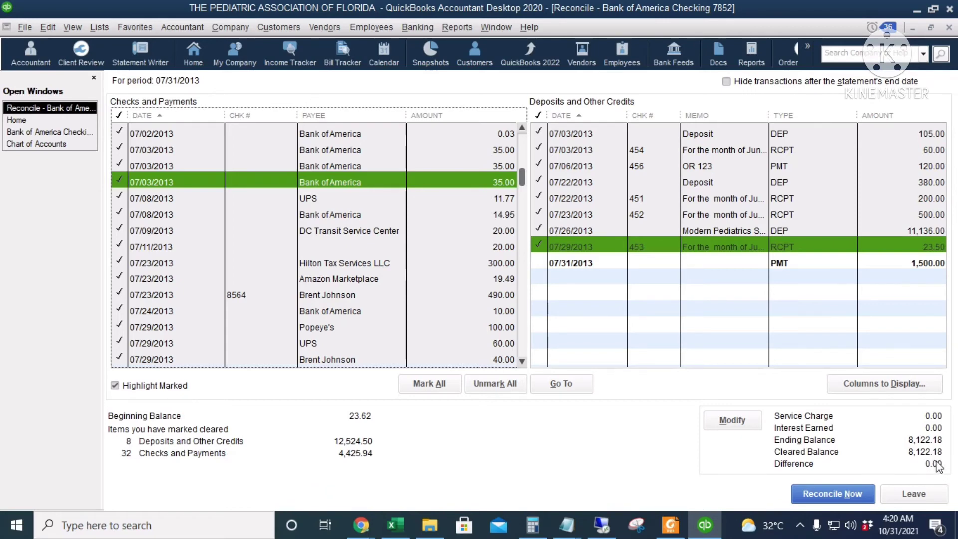
scroll(652, 247, "down", 7)
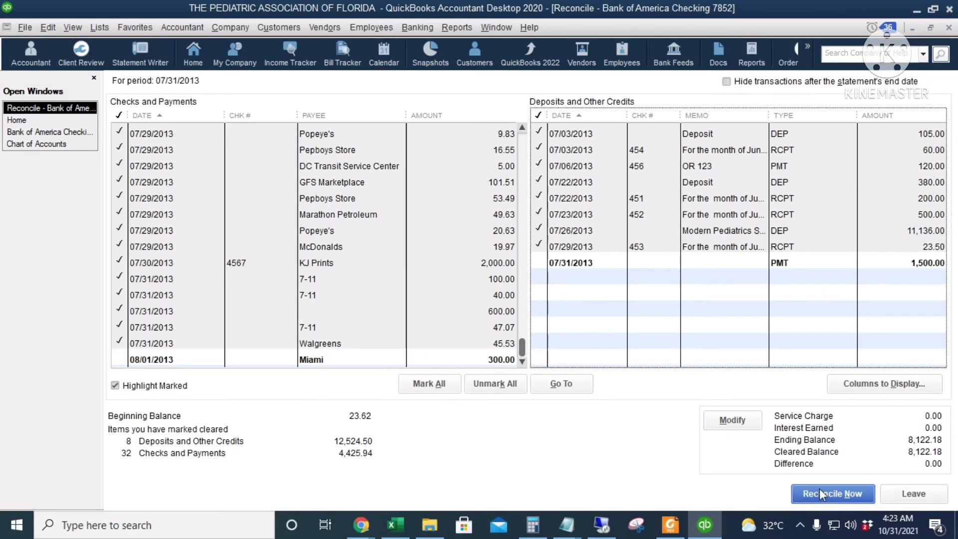
Reconcile Now and display both the summary and detail reconciliation reports
left_click(847, 499)
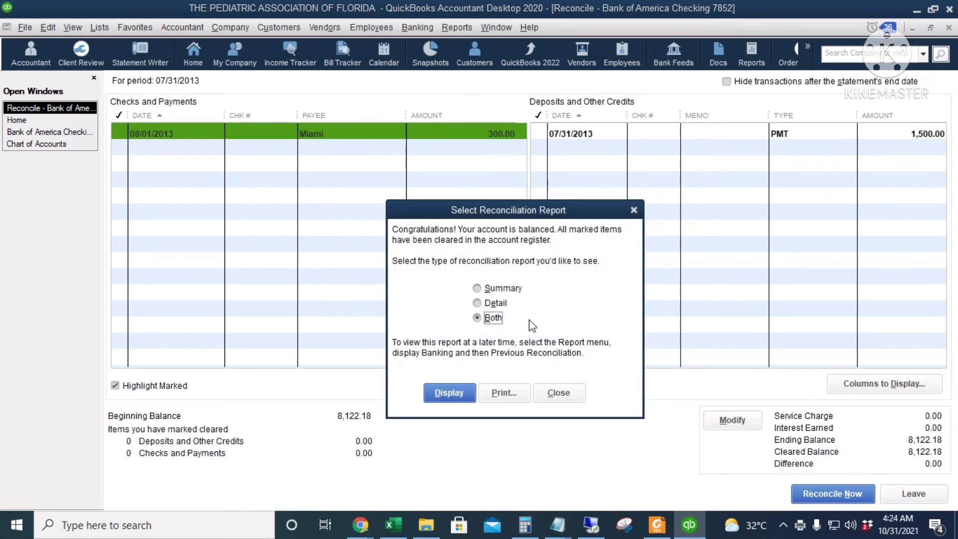
left_click(516, 290)
left_click(496, 304)
left_click(494, 319)
left_click(448, 394)
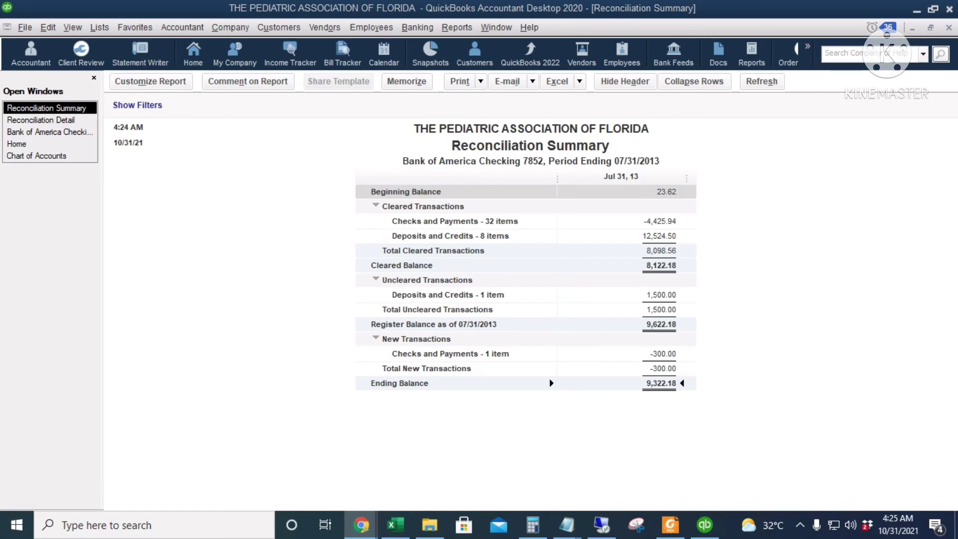
Open the Bank of America Checking 7852 register from the Chart of Accounts
left_click(18, 145)
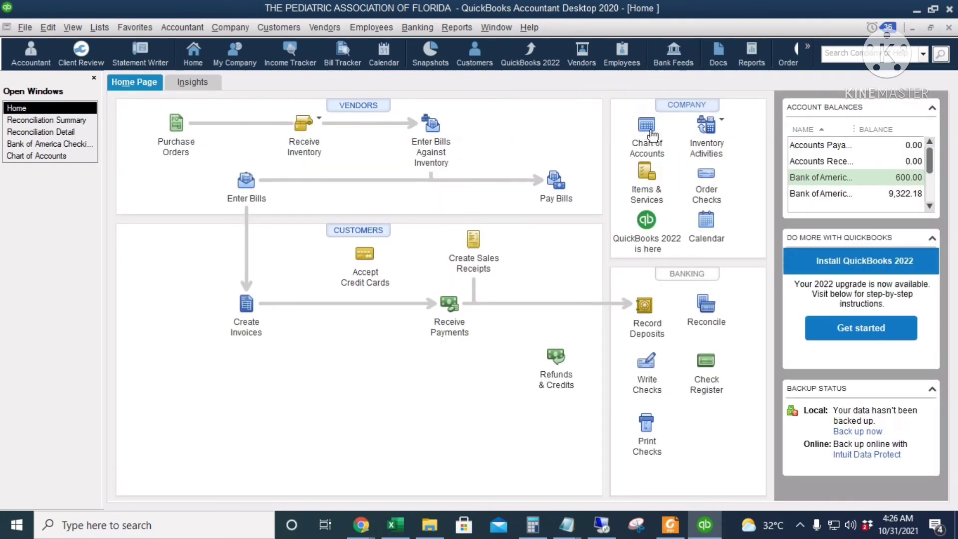
left_click(651, 131)
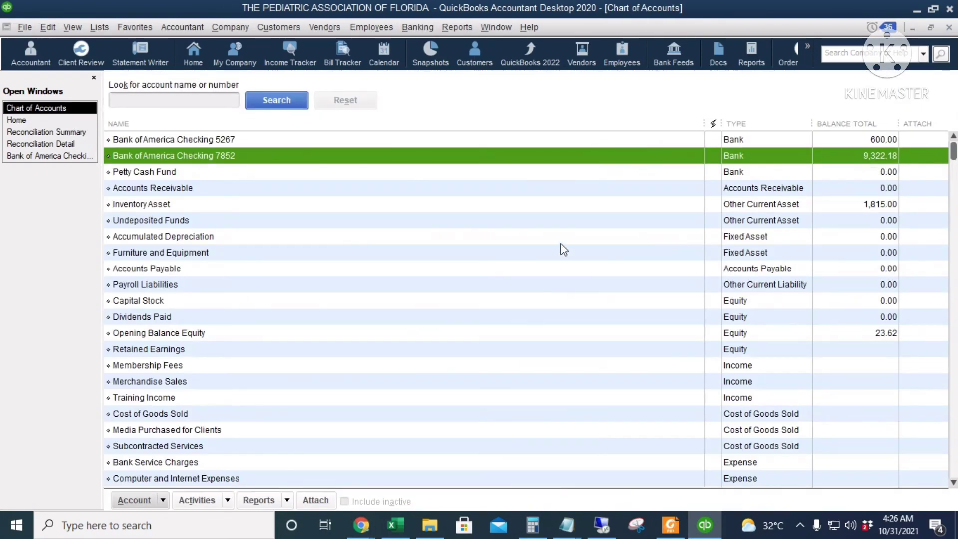
double_click(588, 153)
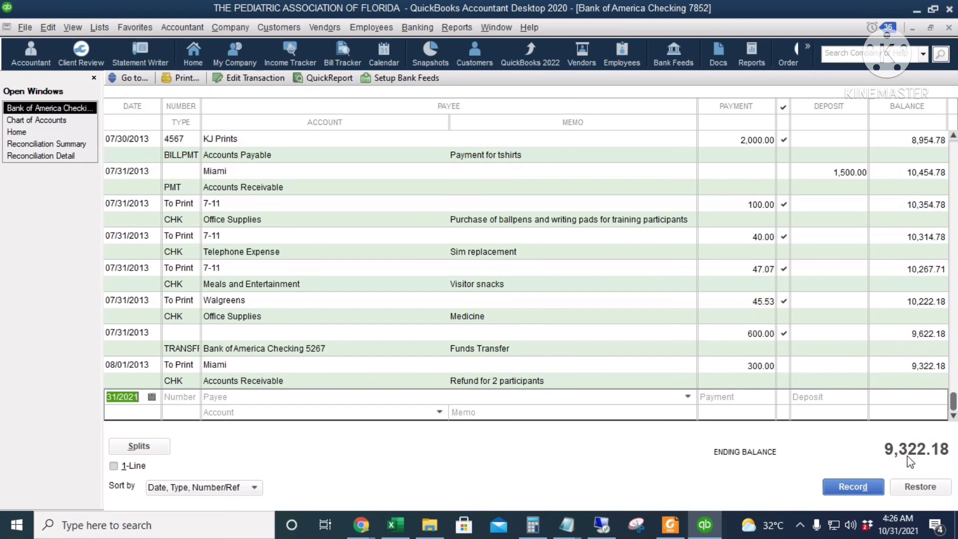
Review the register's Miami 1,500.00 and 300.00 entries, then bring back the Reconciliation Summary
left_click(673, 529)
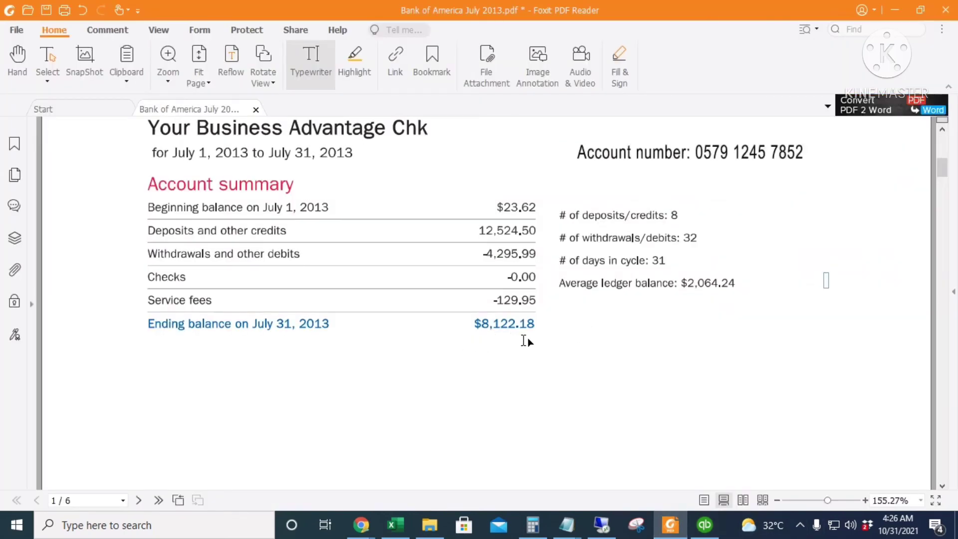
left_click(707, 532)
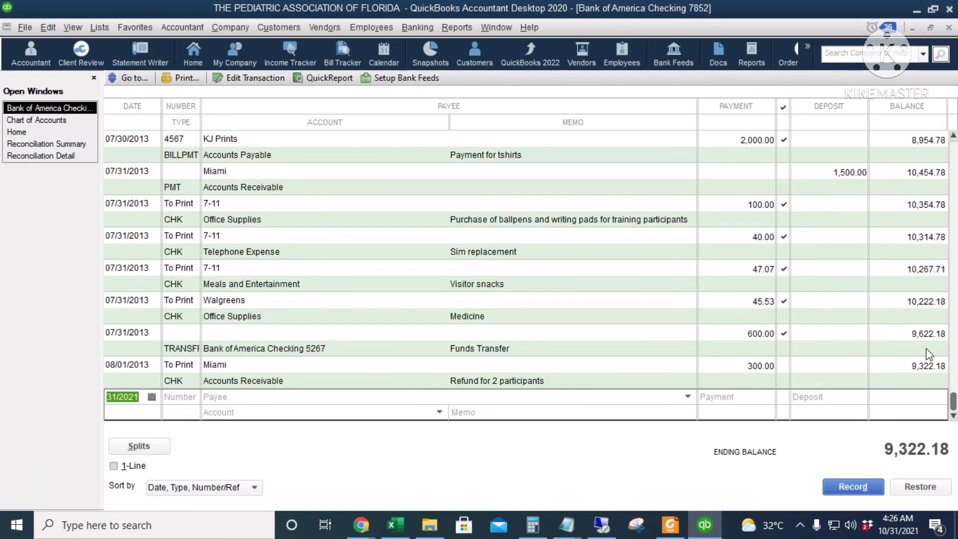
scroll(848, 318, "up", 8)
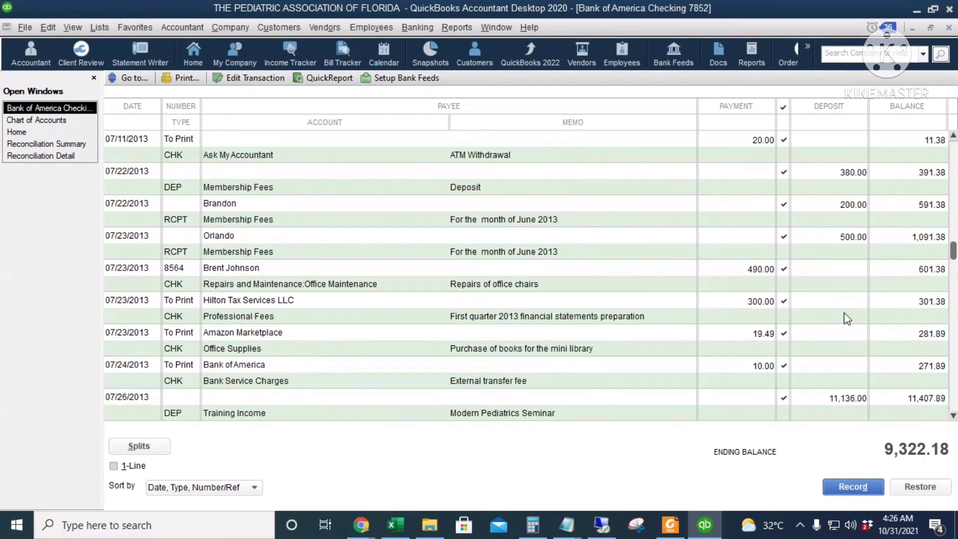
scroll(847, 318, "up", 5)
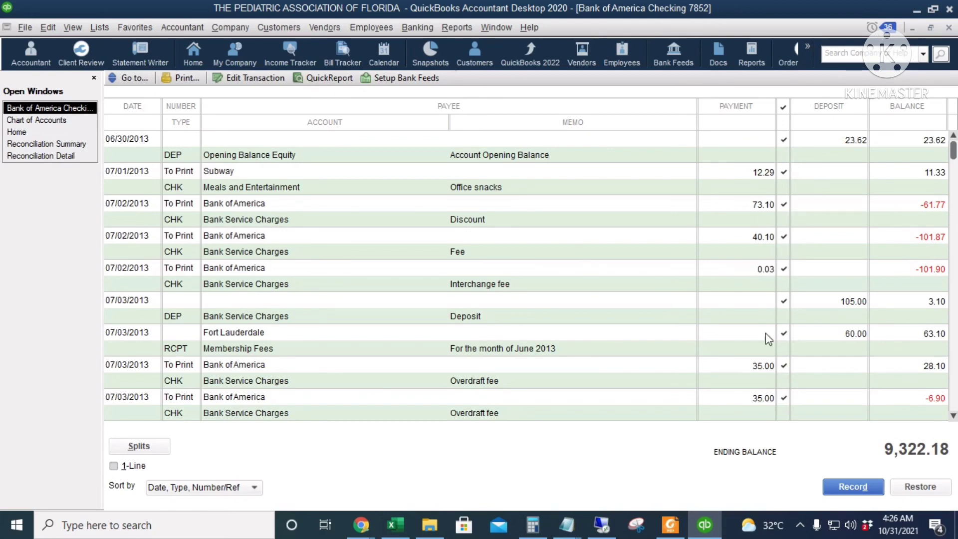
scroll(790, 355, "down", 10)
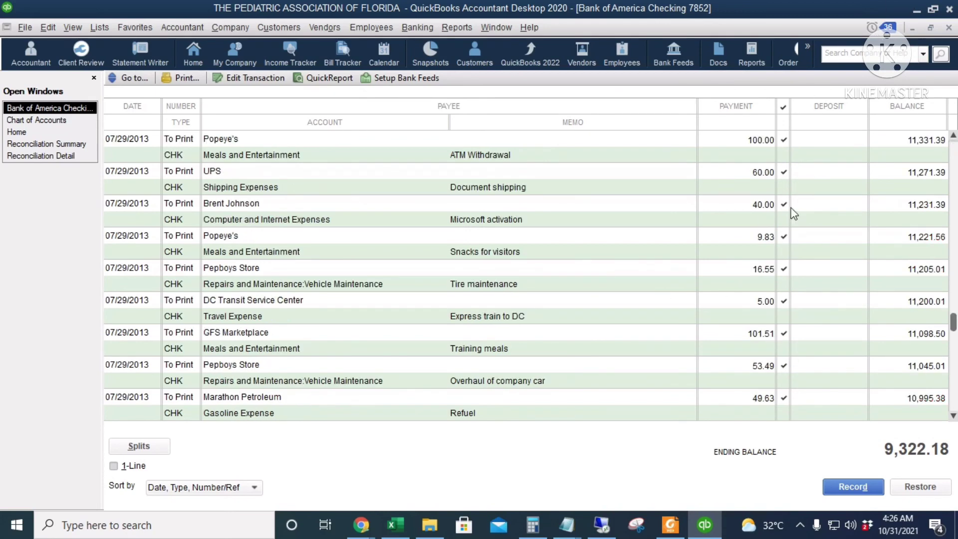
scroll(799, 300, "down", 4)
scroll(803, 321, "down", 4)
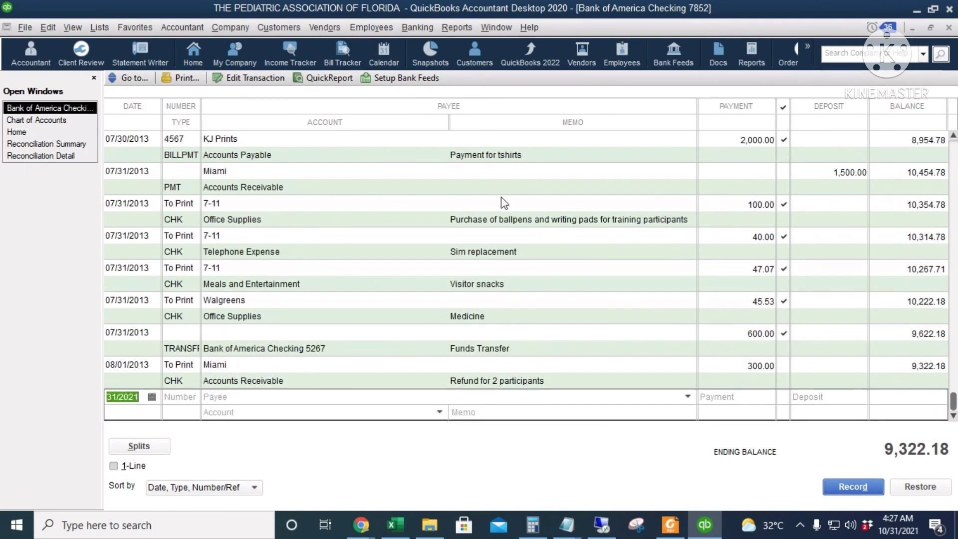
left_click(746, 179)
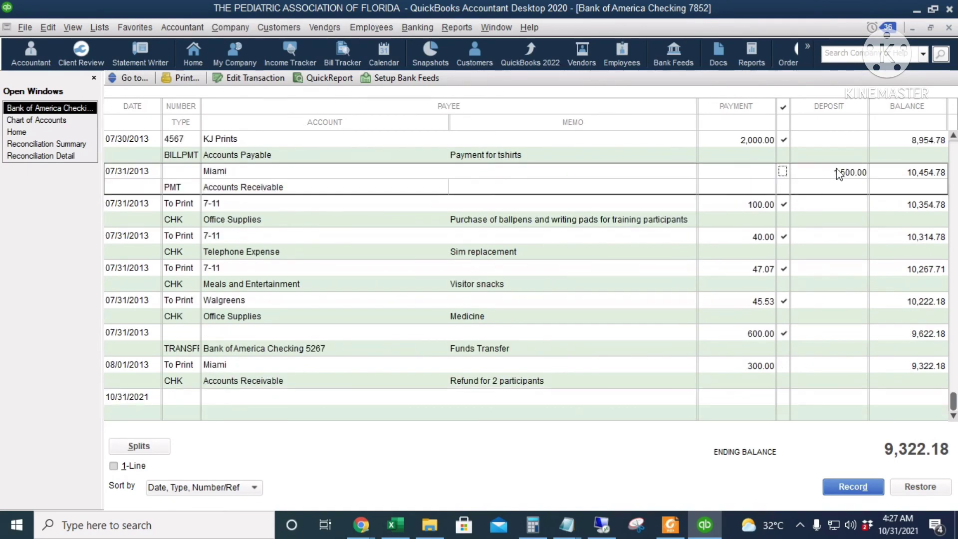
left_click(714, 367)
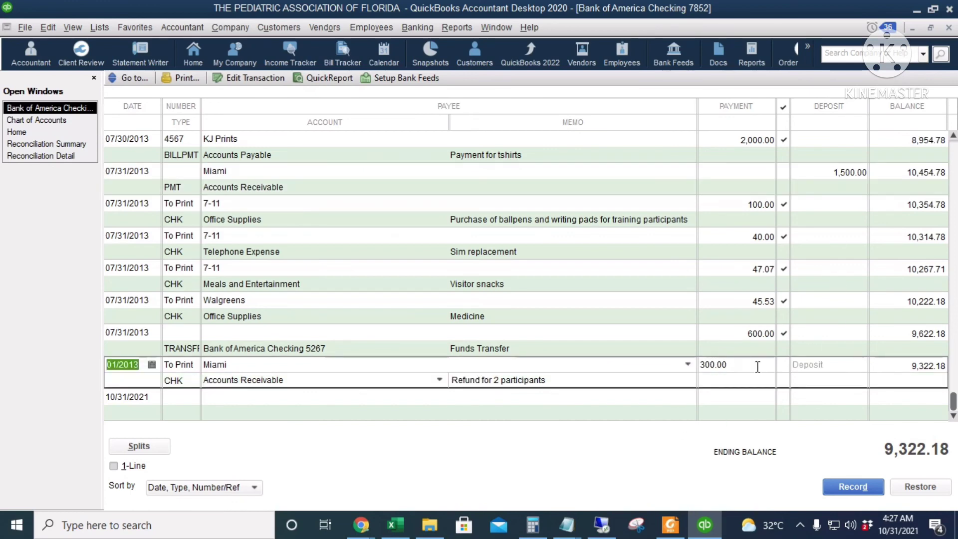
left_click(78, 145)
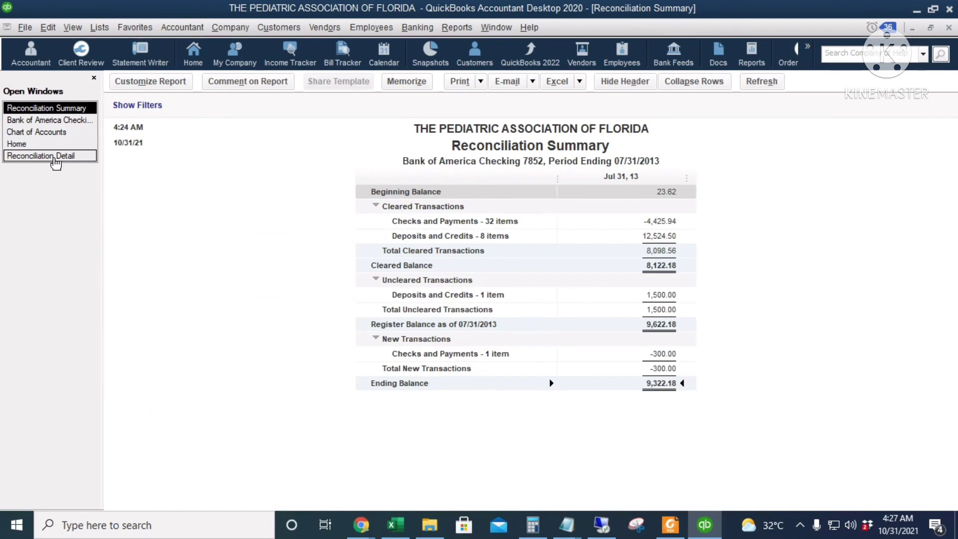
Review the Reconciliation Detail report, then close the reports and register to reach the Chart of Accounts
left_click(57, 158)
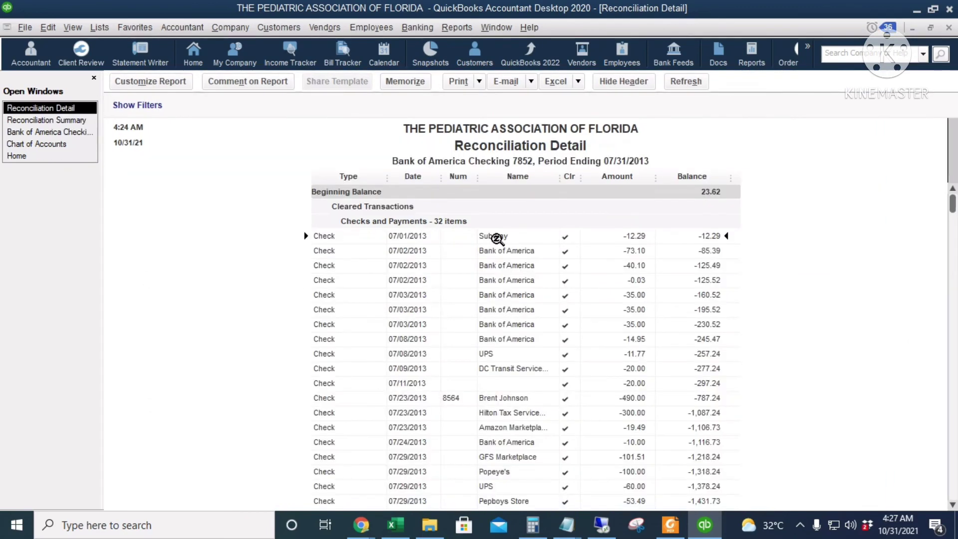
scroll(500, 249, "down", 1)
scroll(504, 285, "down", 7)
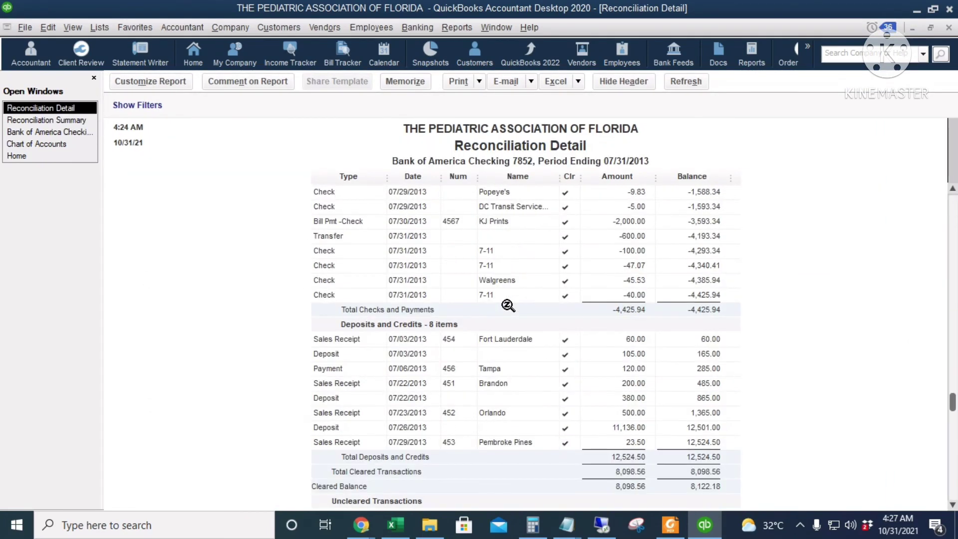
scroll(508, 305, "up", 5)
scroll(509, 306, "up", 2)
scroll(507, 308, "down", 8)
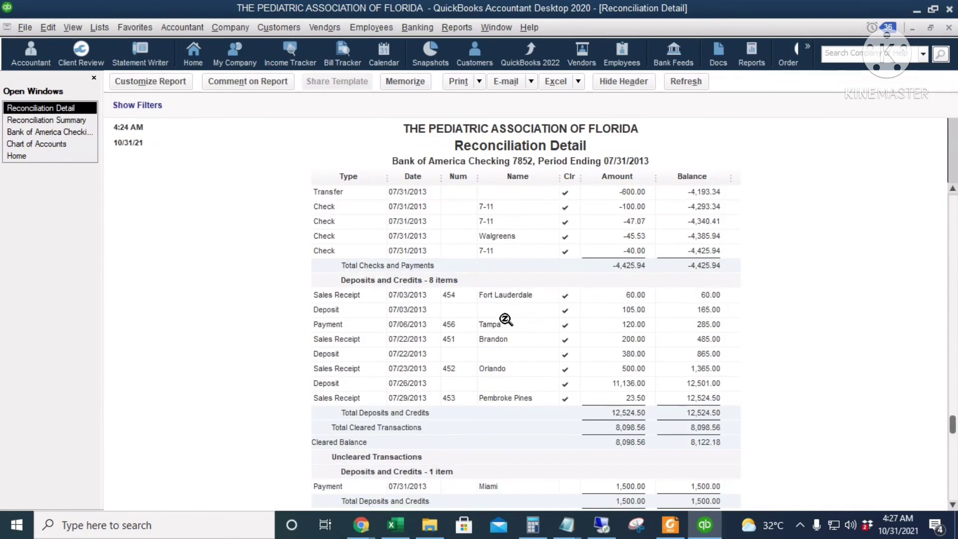
scroll(507, 318, "down", 1)
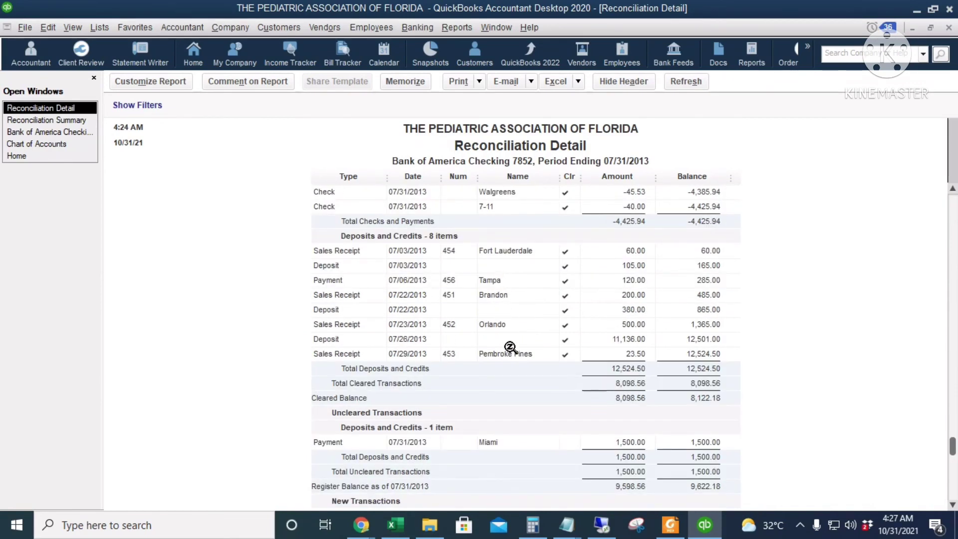
scroll(510, 347, "down", 2)
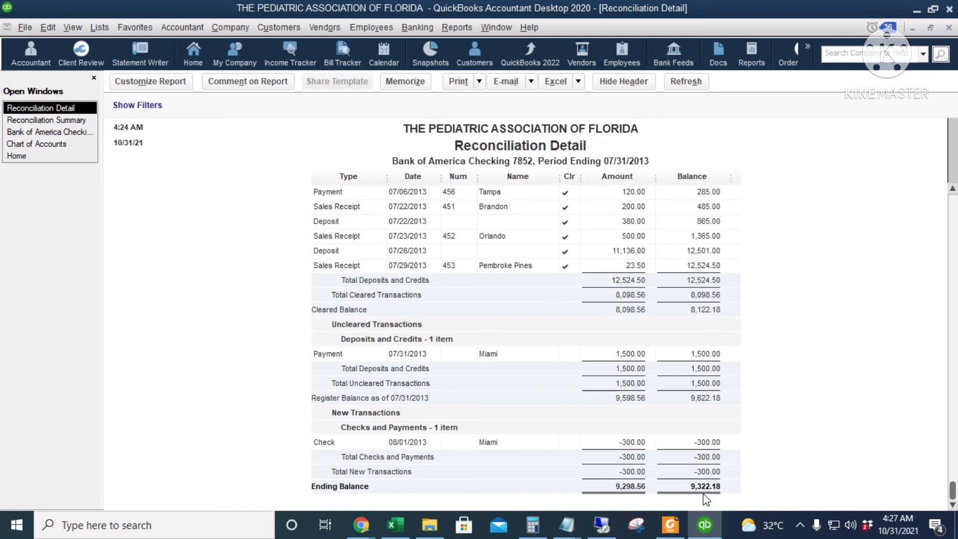
scroll(717, 497, "up", 15)
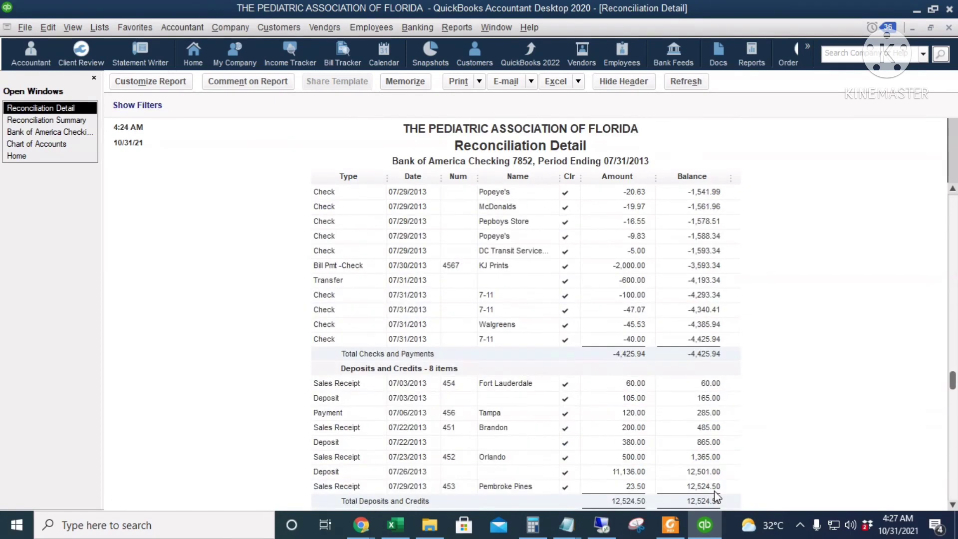
scroll(717, 497, "down", 12)
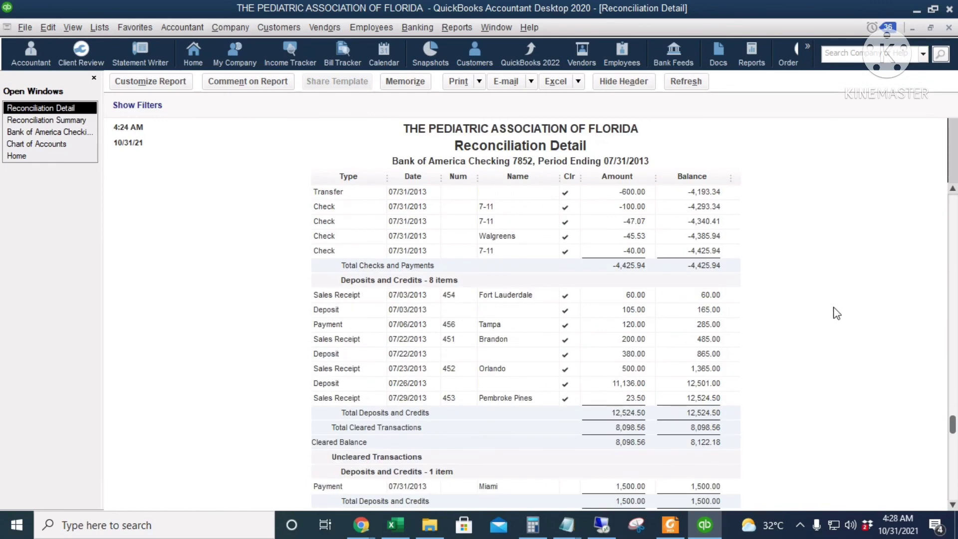
key("Escape")
key("Escape")
key("Escape")
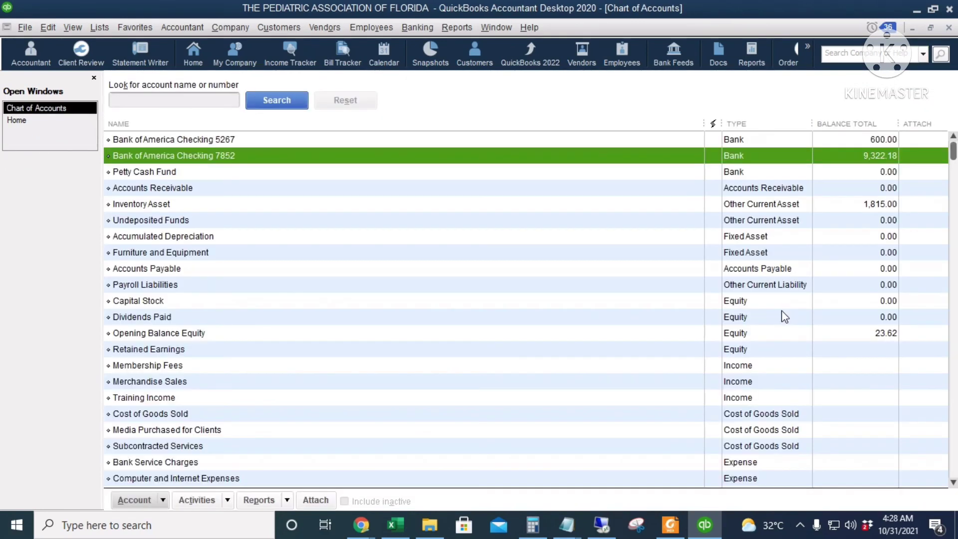
key("Escape")
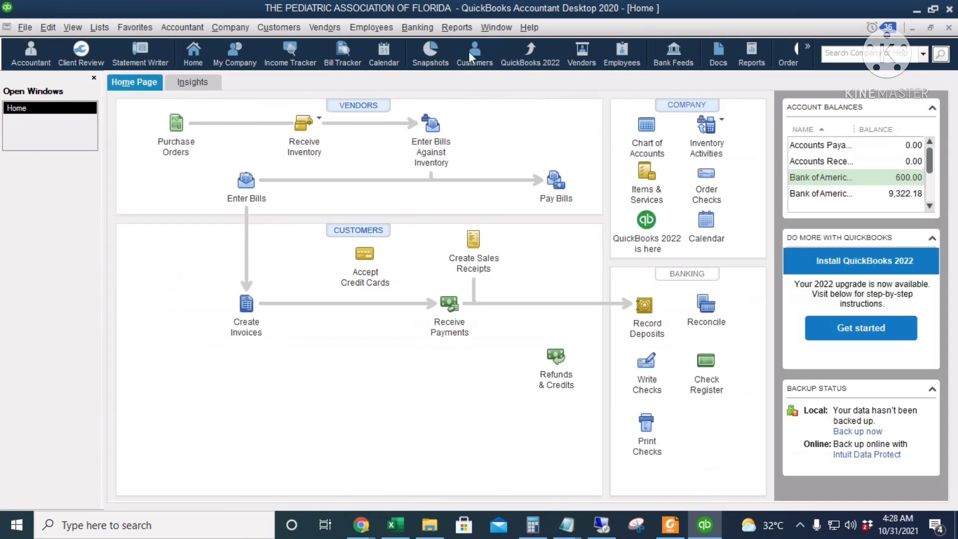
Generate Previous Reconciliation reports for Checking 7852, statement ending 07/31/2013, with both summary and detail
left_click(457, 28)
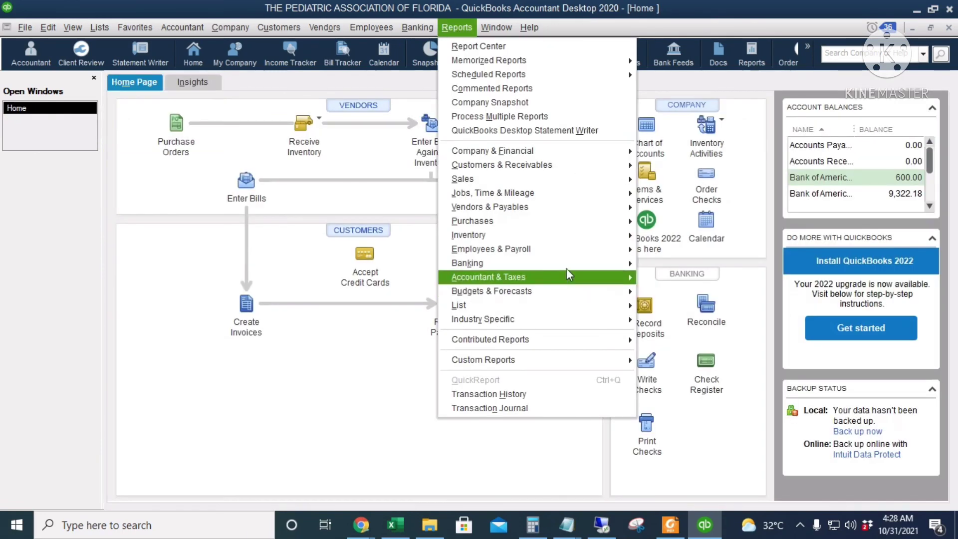
mouse_move(574, 263)
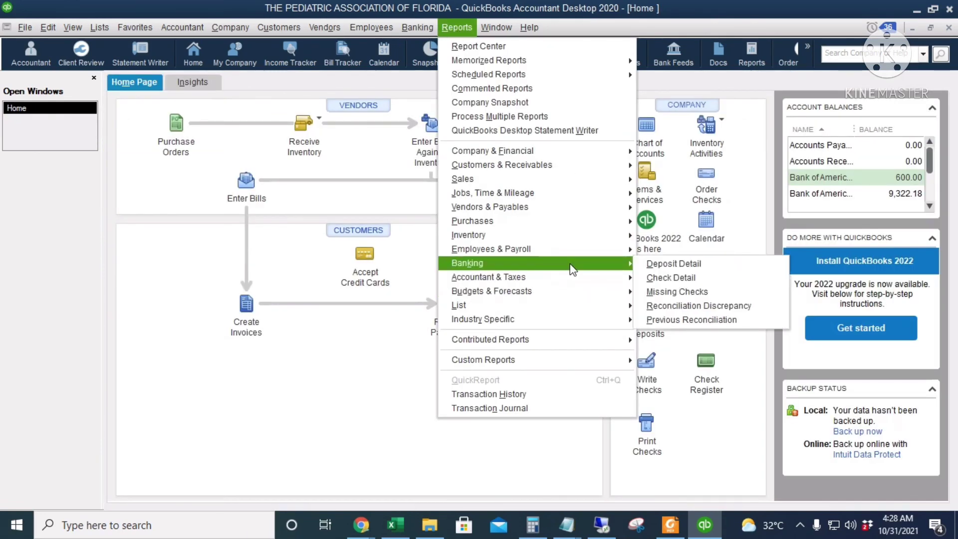
left_click(722, 327)
key("alt+Down")
left_click(250, 177)
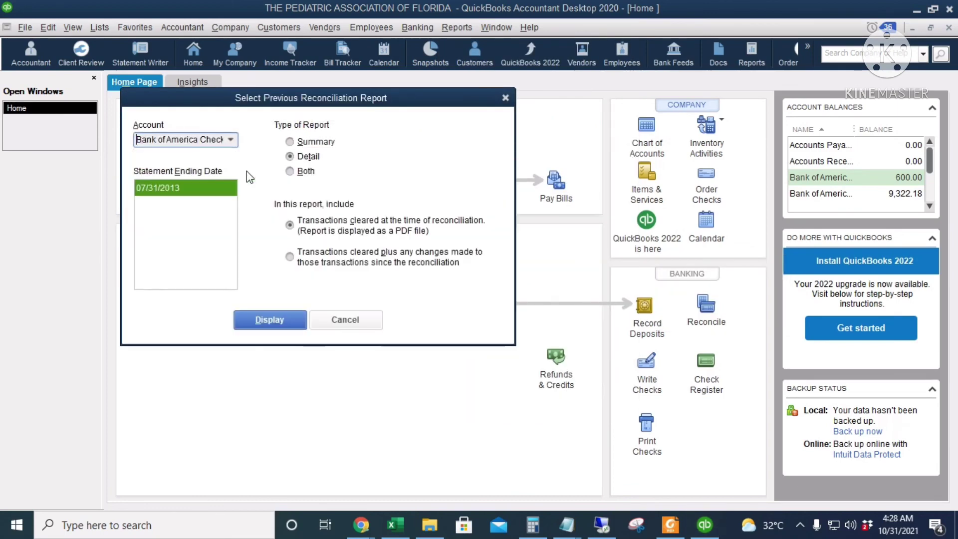
left_click(215, 190)
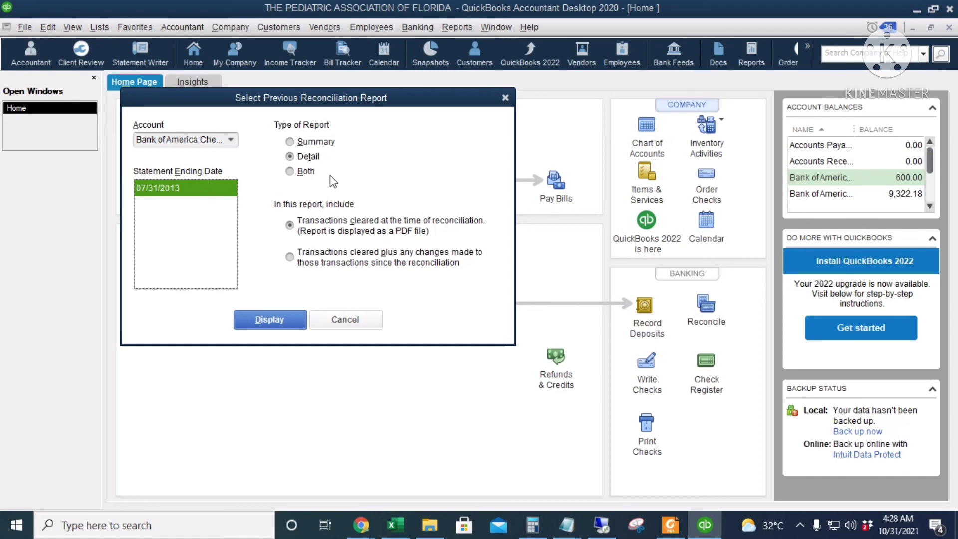
left_click(304, 172)
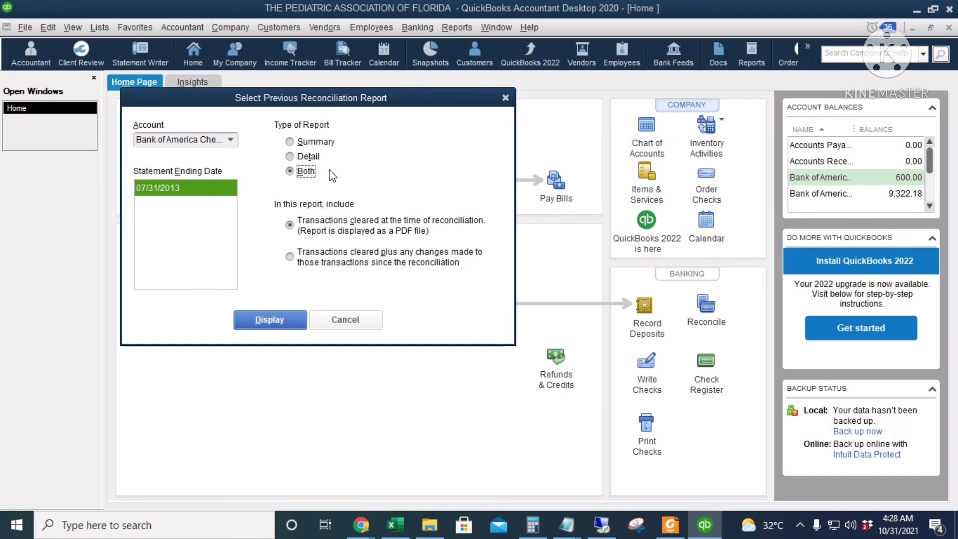
left_click(270, 321)
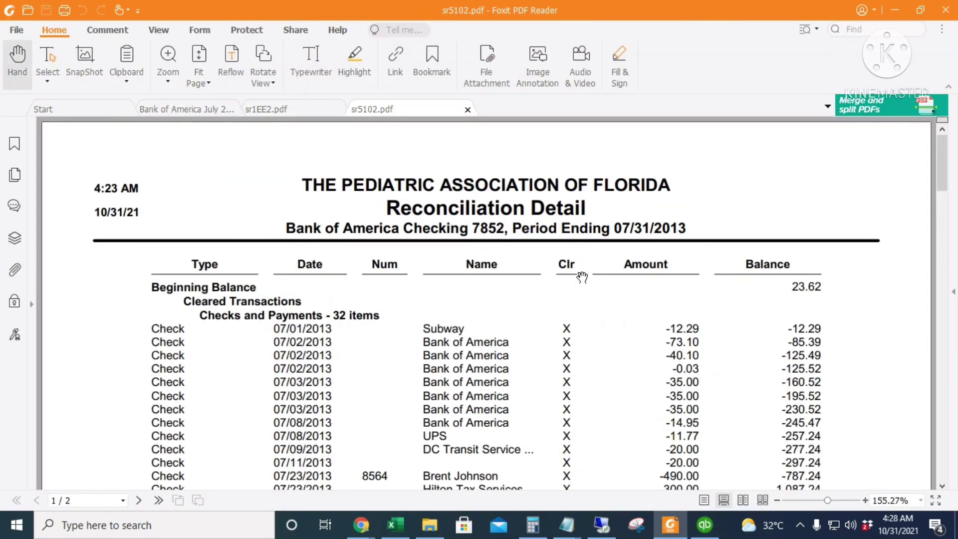
Review the Reconciliation Detail PDF, then bring the sr1EE2.pdf Reconciliation Summary to the front
scroll(579, 306, "down", 5)
scroll(569, 350, "up", 5)
scroll(564, 348, "down", 6)
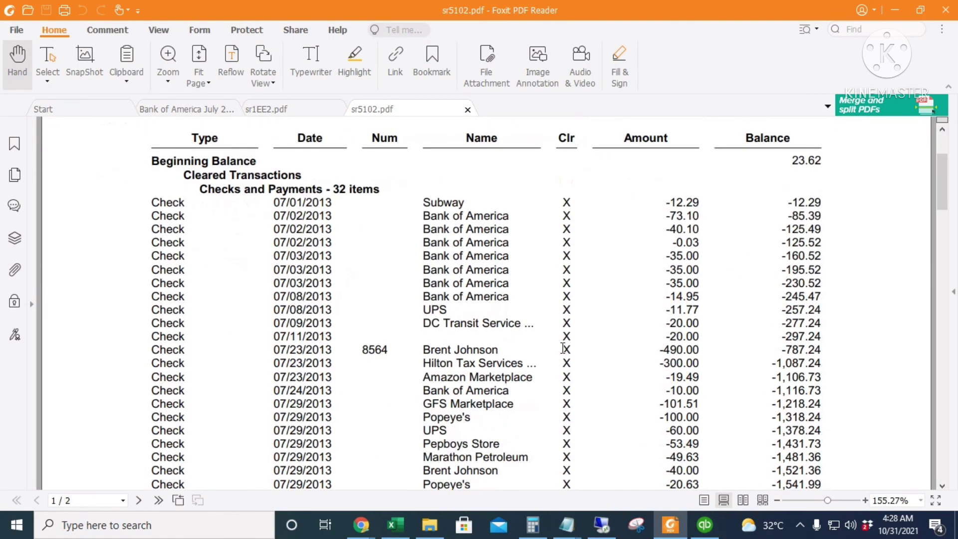
left_click(267, 108)
scroll(520, 370, "down", 3)
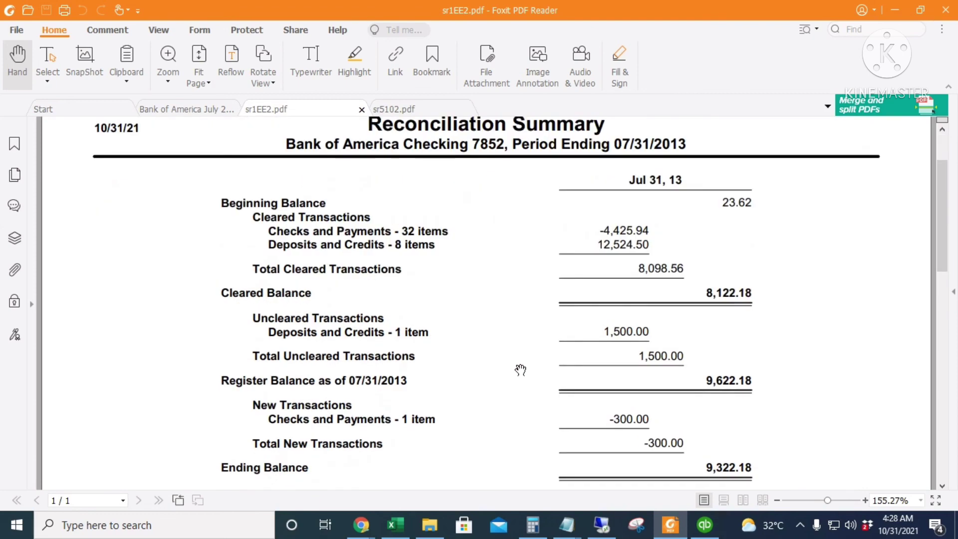
scroll(520, 369, "up", 3)
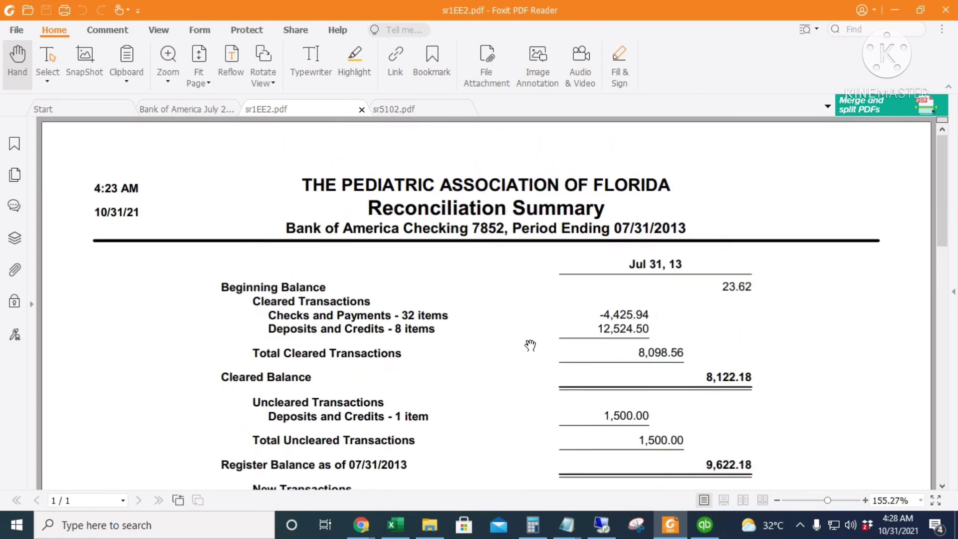